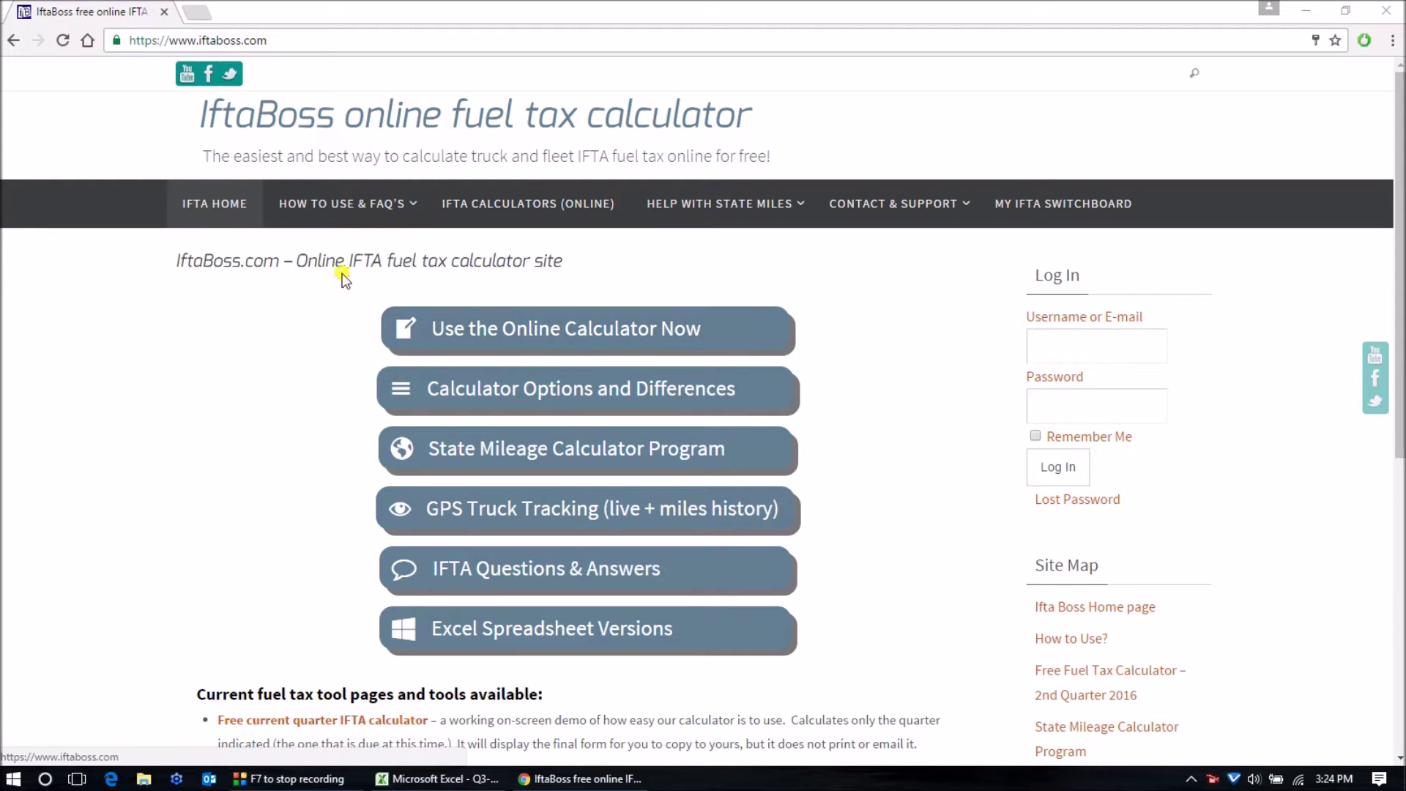
Open IftaBoss's IFTA Calculators page listing the free and premium online calculators.
{"action": "left_click", "coordinate": [533, 334]}
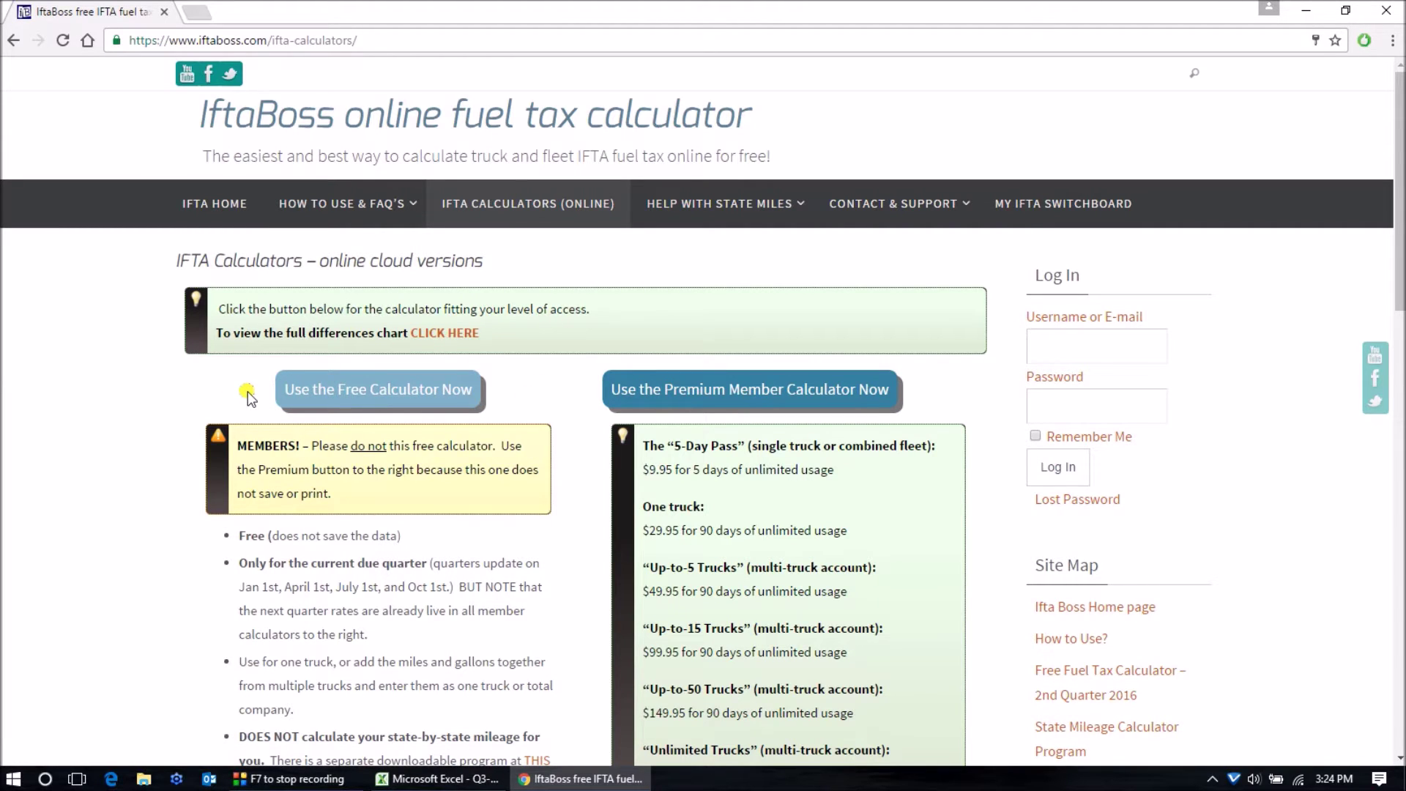
Start the free 3rd Quarter 2016 calculator with the trucking company name entered, then bring up Excel.
{"action": "left_click", "coordinate": [329, 388]}
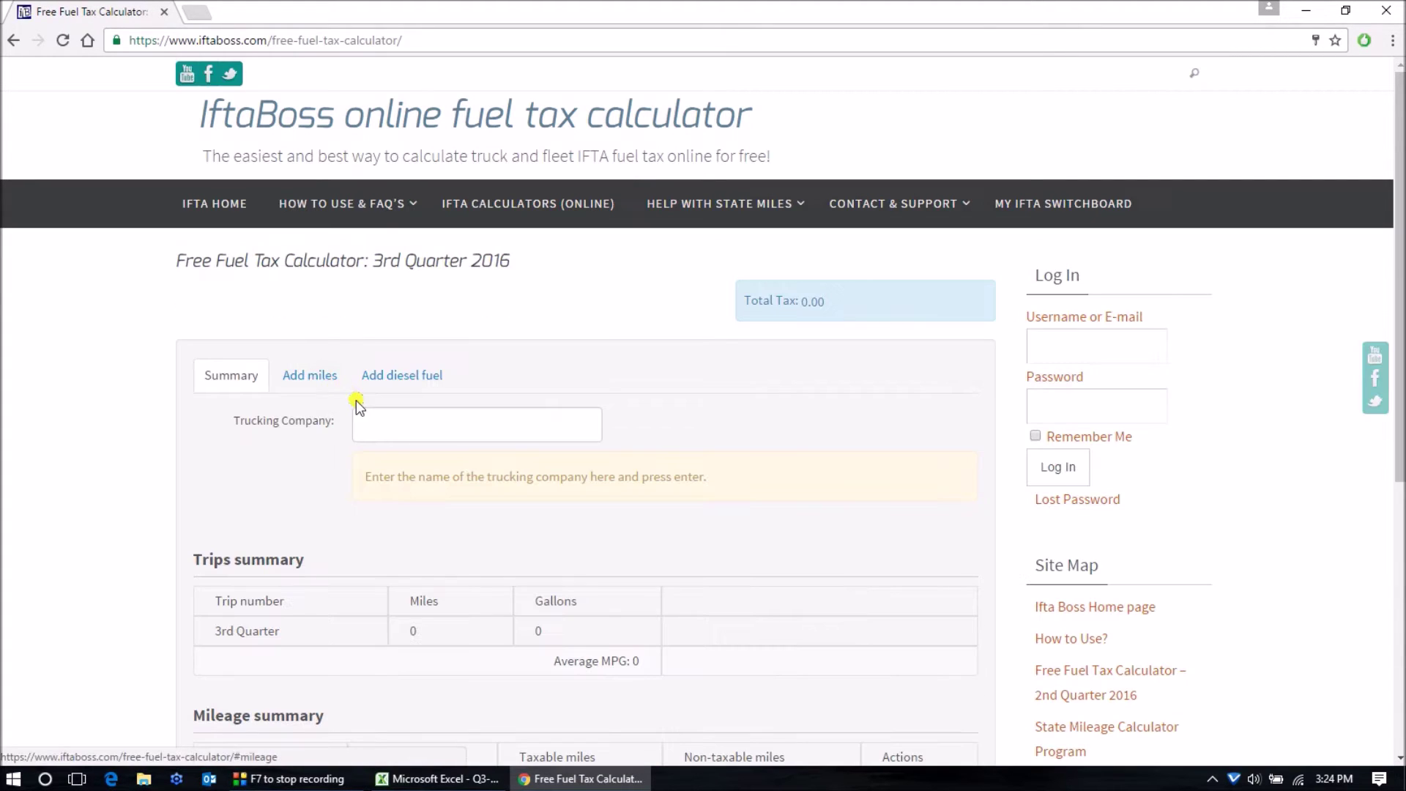
{"action": "left_click", "coordinate": [365, 412]}
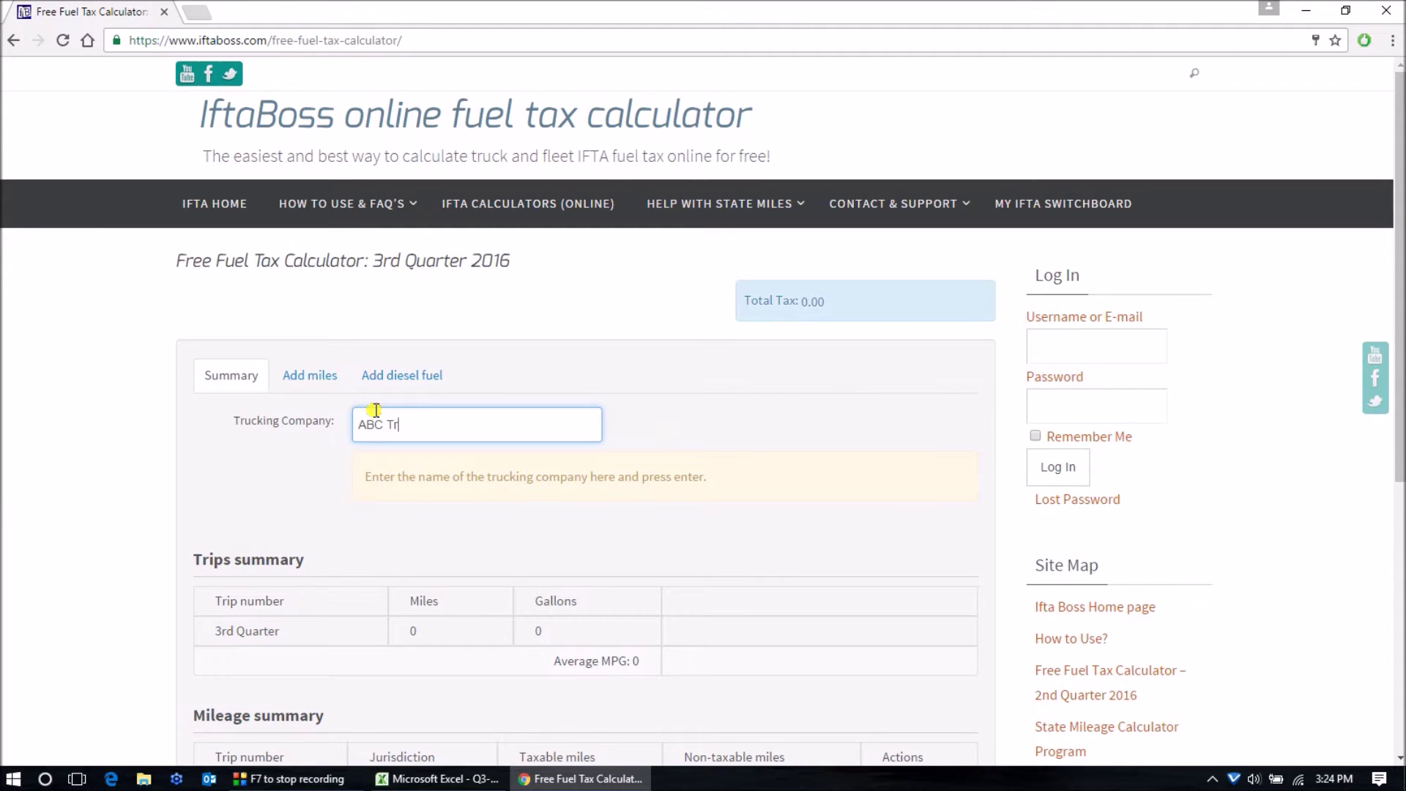
{"action": "key", "text": "Return"}
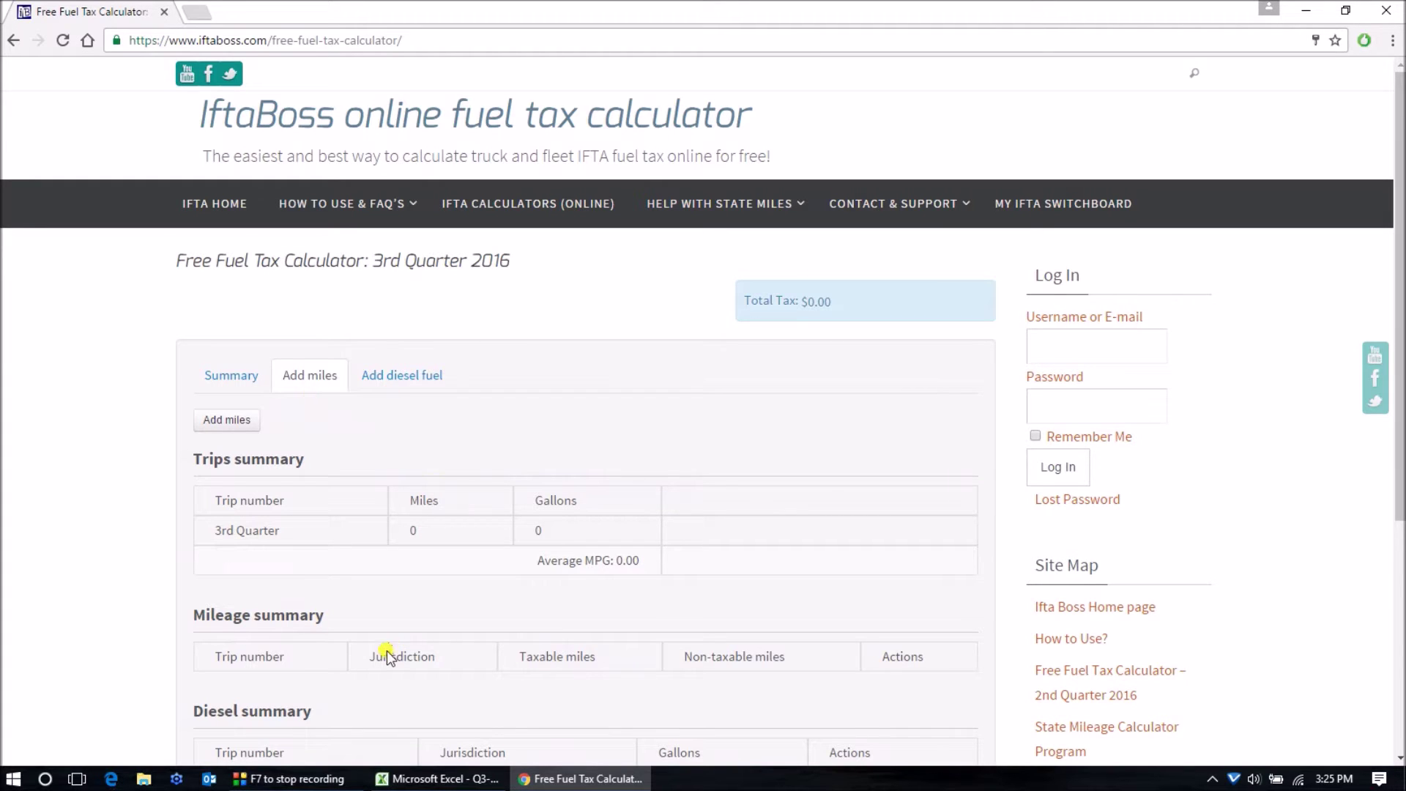
{"action": "left_click", "coordinate": [413, 778]}
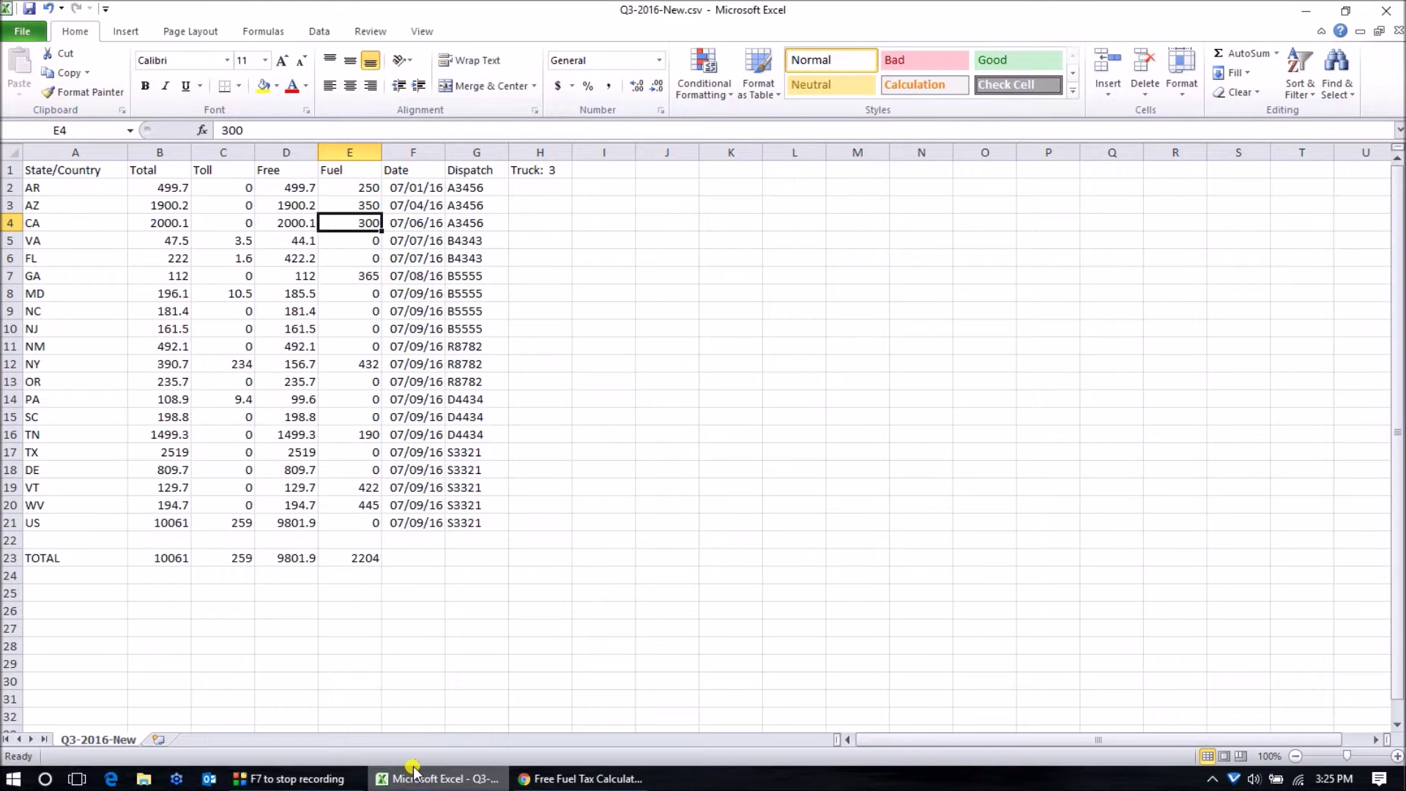
Check the sheet's FL toll and total miles, AZ 1900.2 and AR 499.7, then return to the calculator.
{"action": "left_click", "coordinate": [241, 262]}
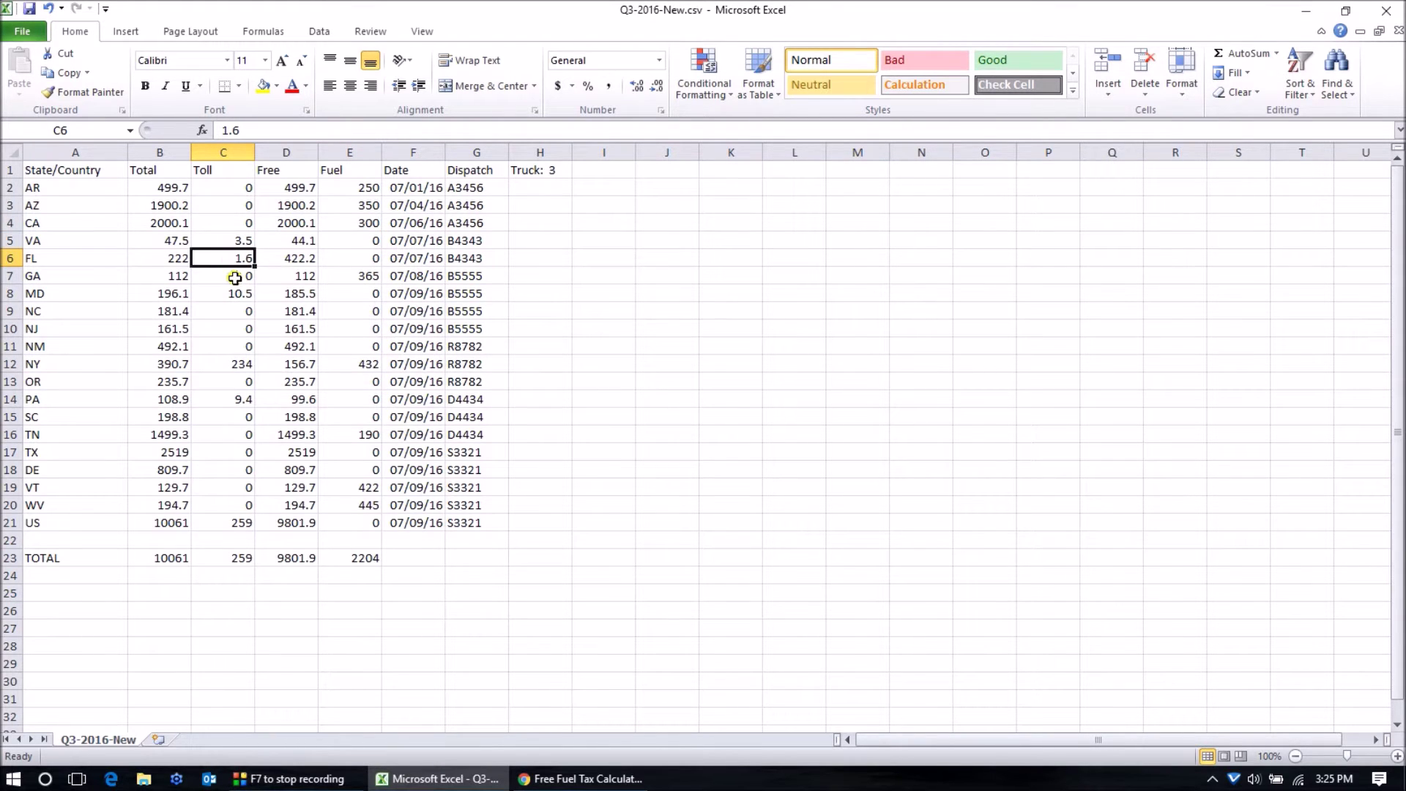
{"action": "left_click", "coordinate": [177, 263]}
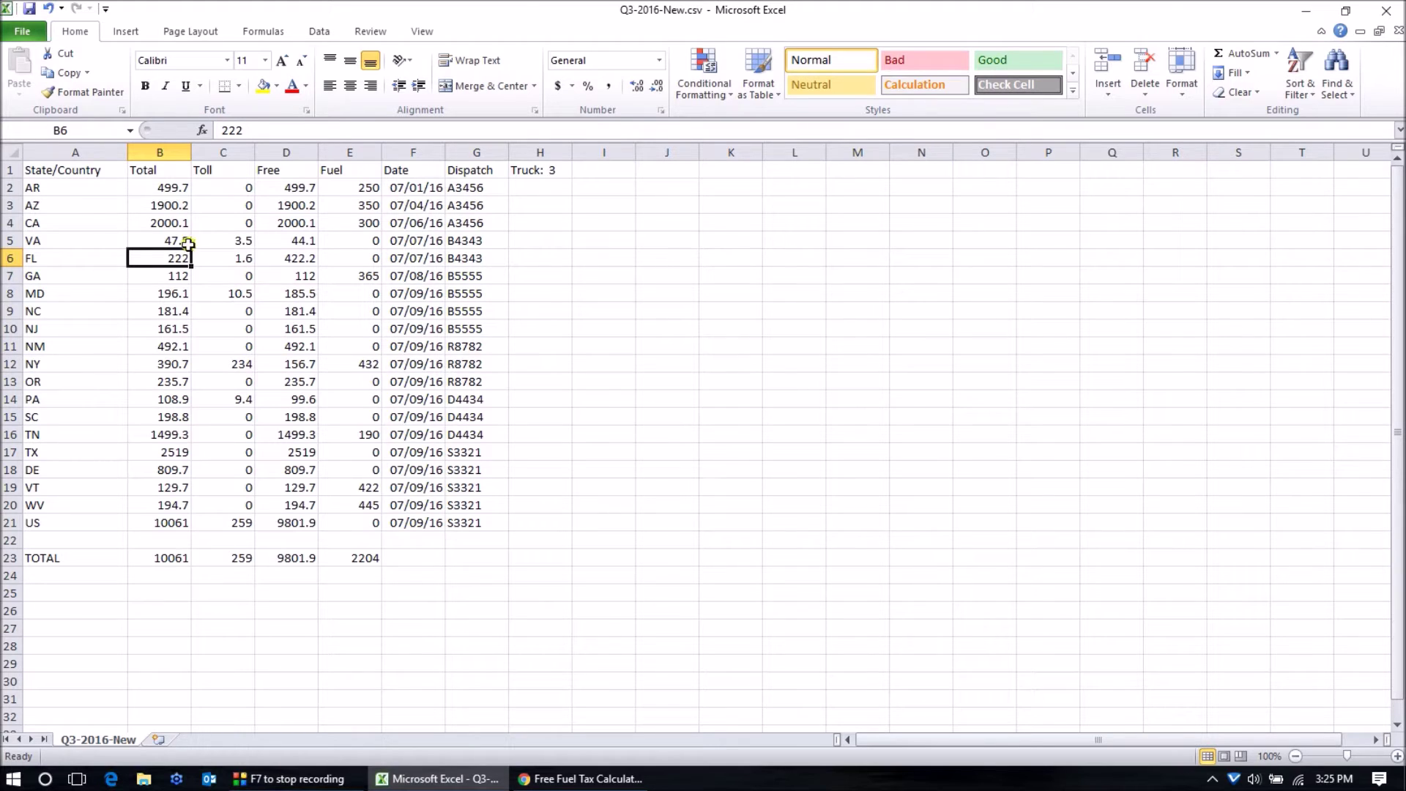
{"action": "left_click", "coordinate": [167, 205]}
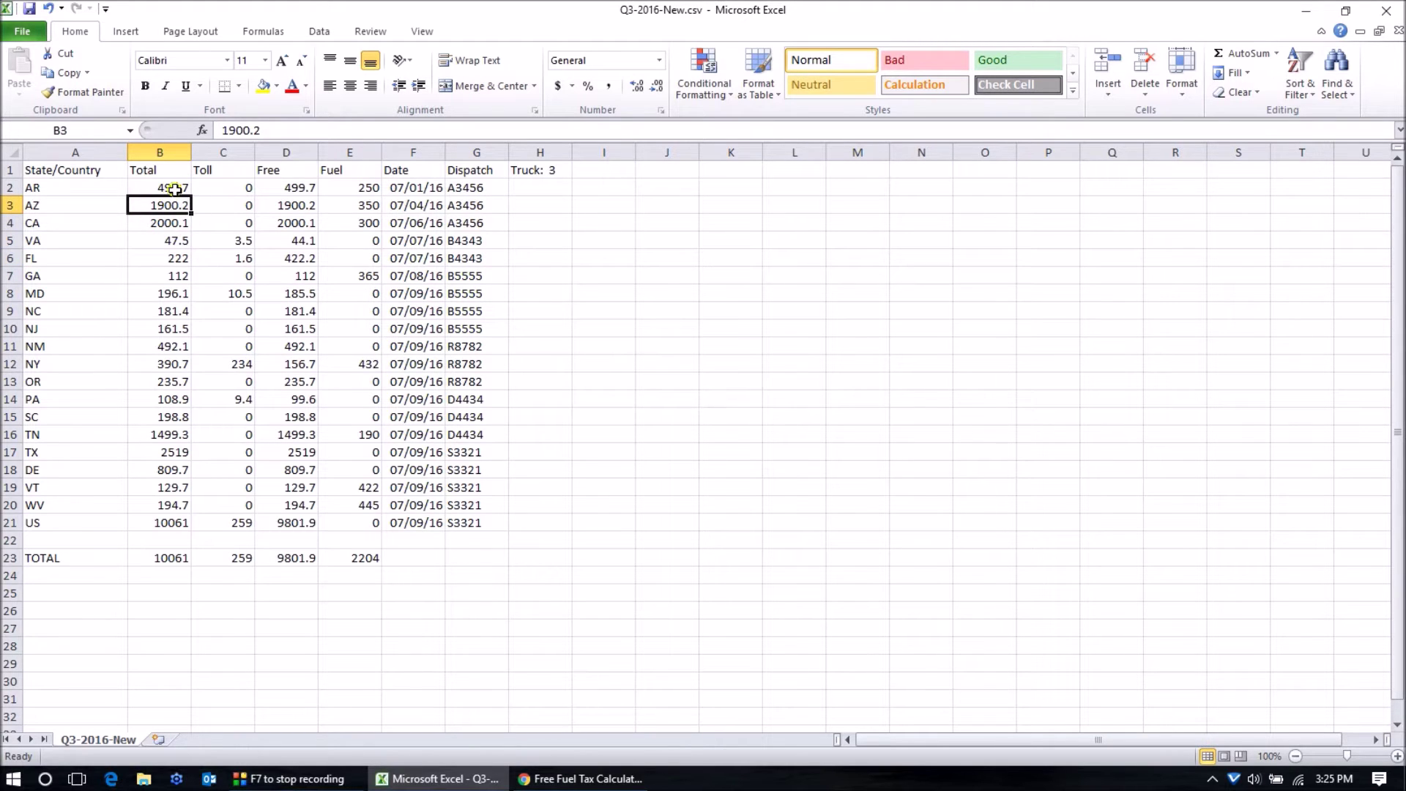
{"action": "left_click", "coordinate": [174, 190]}
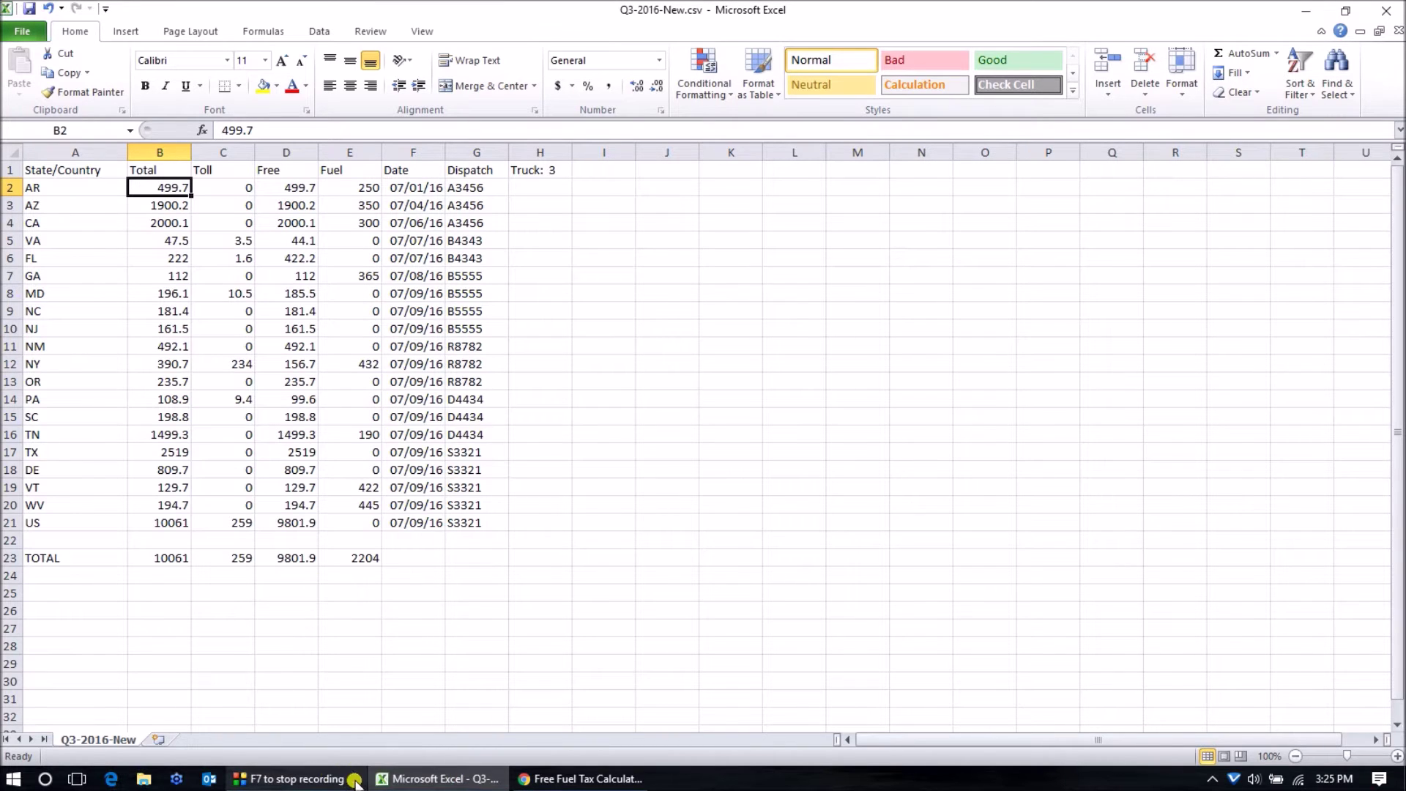
{"action": "left_click", "coordinate": [560, 779]}
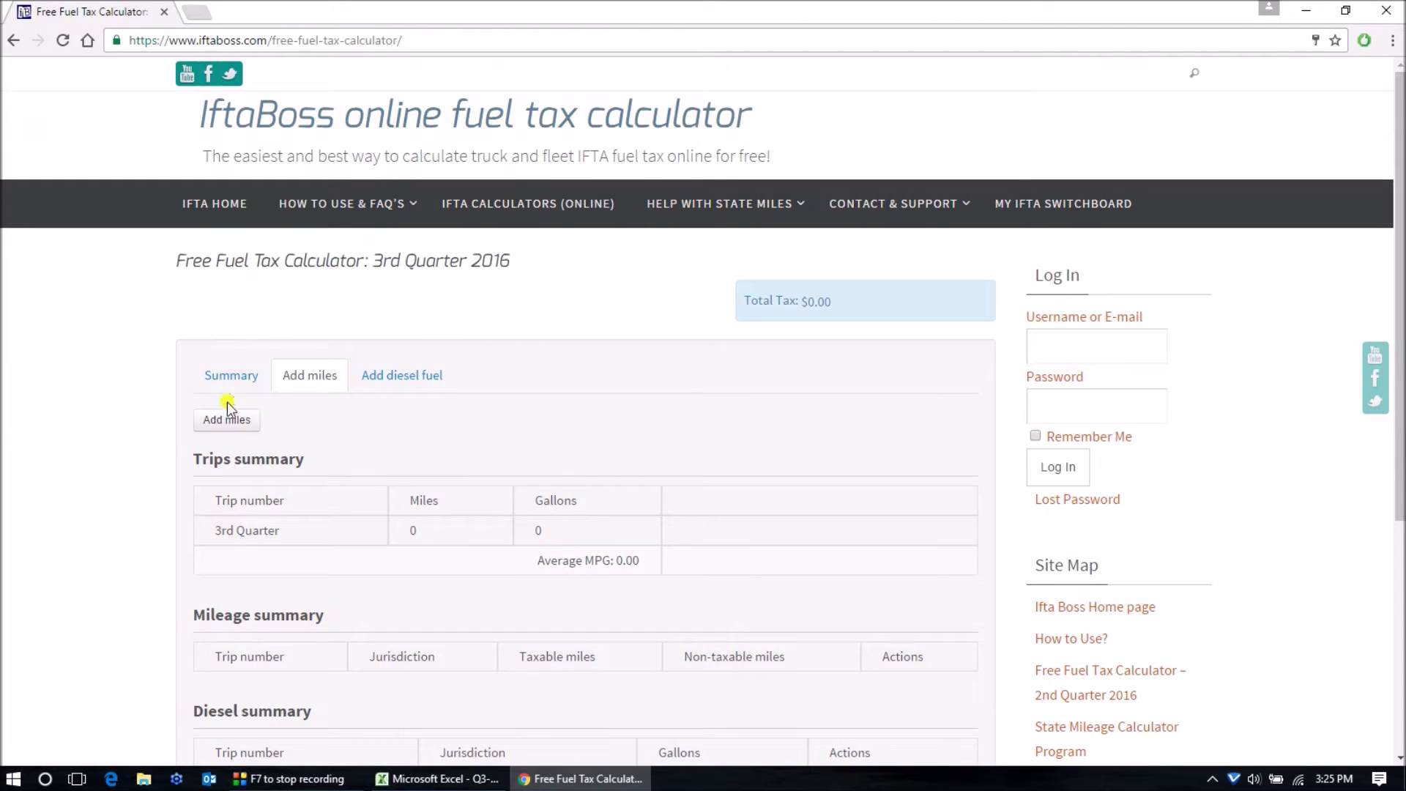
Add Arkansas with 500 taxable miles.
{"action": "left_click", "coordinate": [219, 423]}
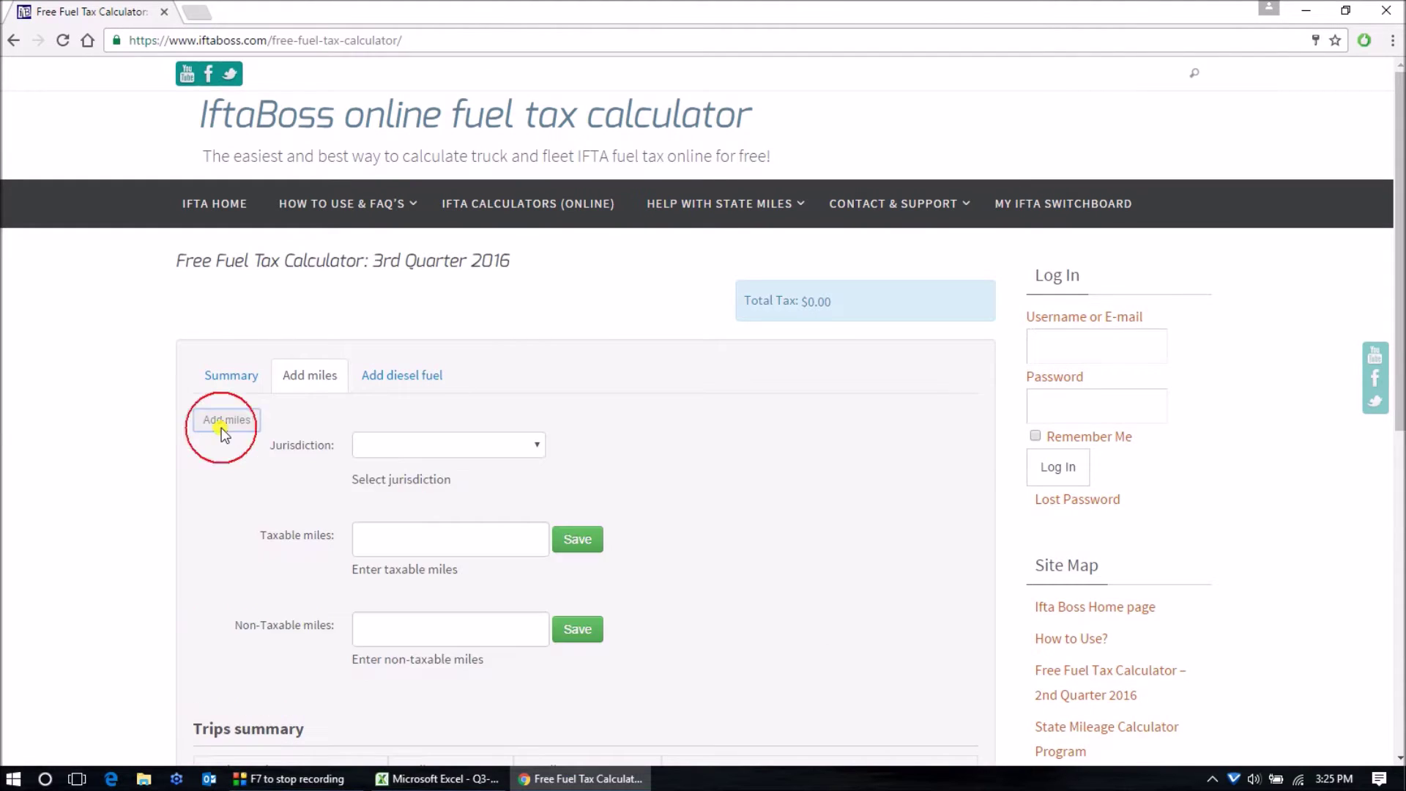
{"action": "left_click", "coordinate": [359, 461]}
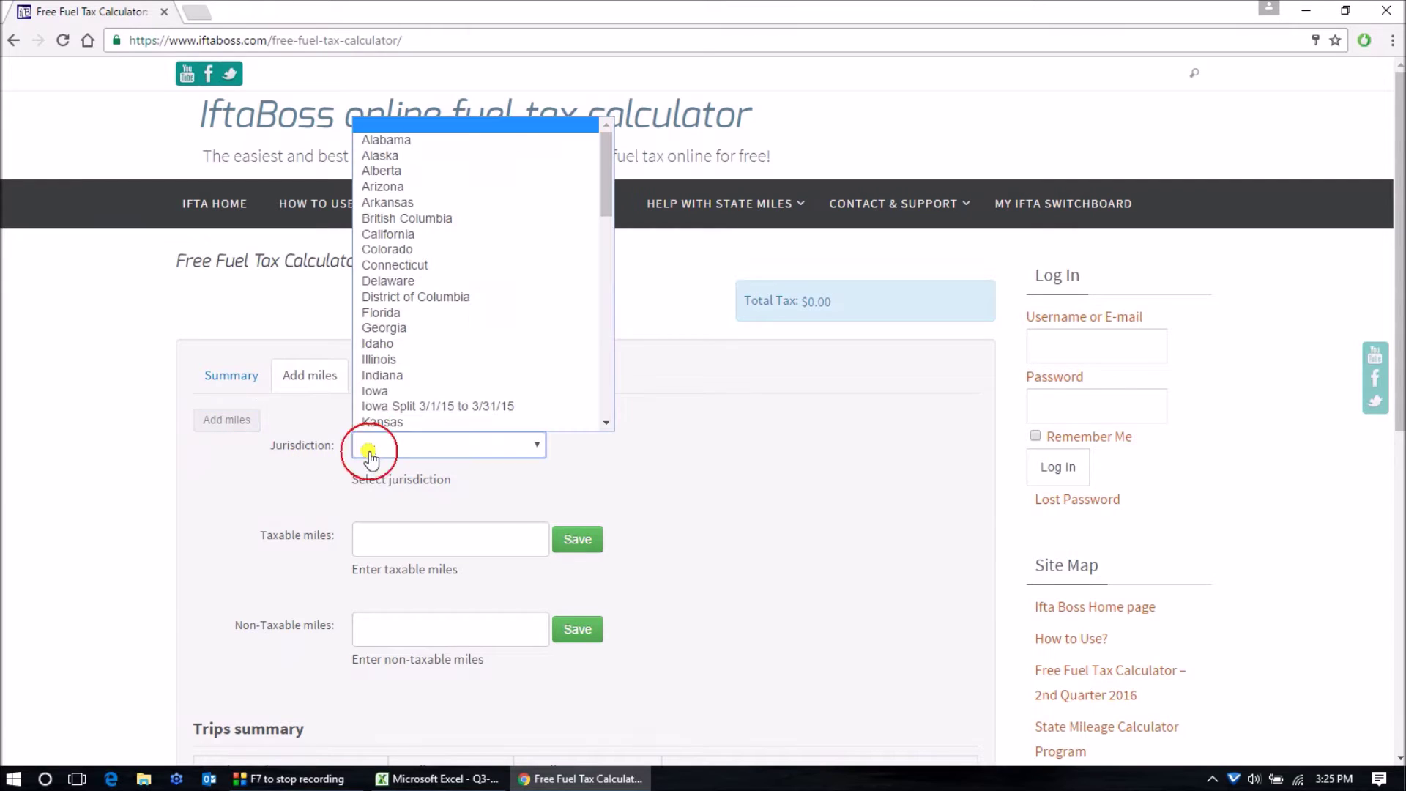
{"action": "left_click", "coordinate": [418, 202]}
{"action": "left_click", "coordinate": [400, 535]}
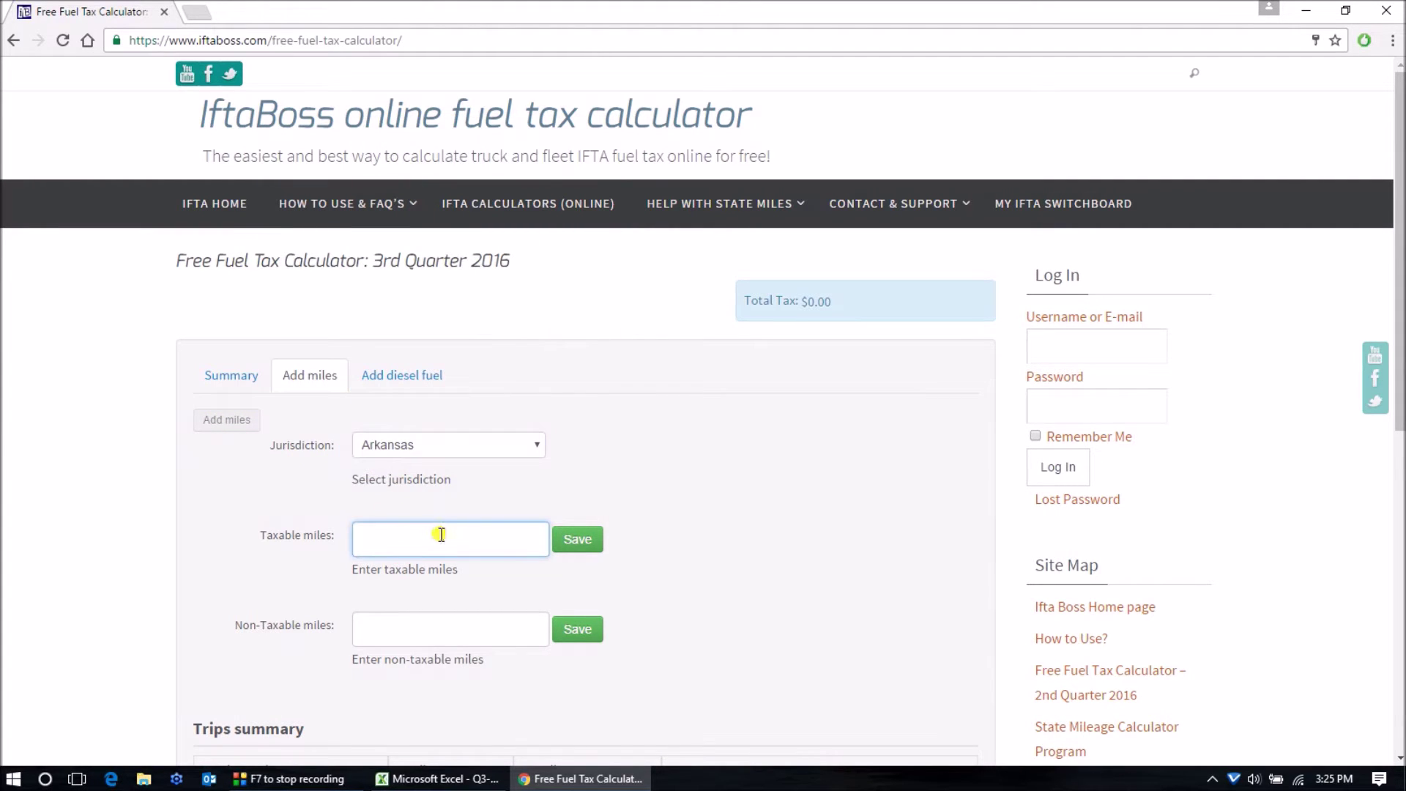
{"action": "type", "text": "500"}
{"action": "key", "text": "Return"}
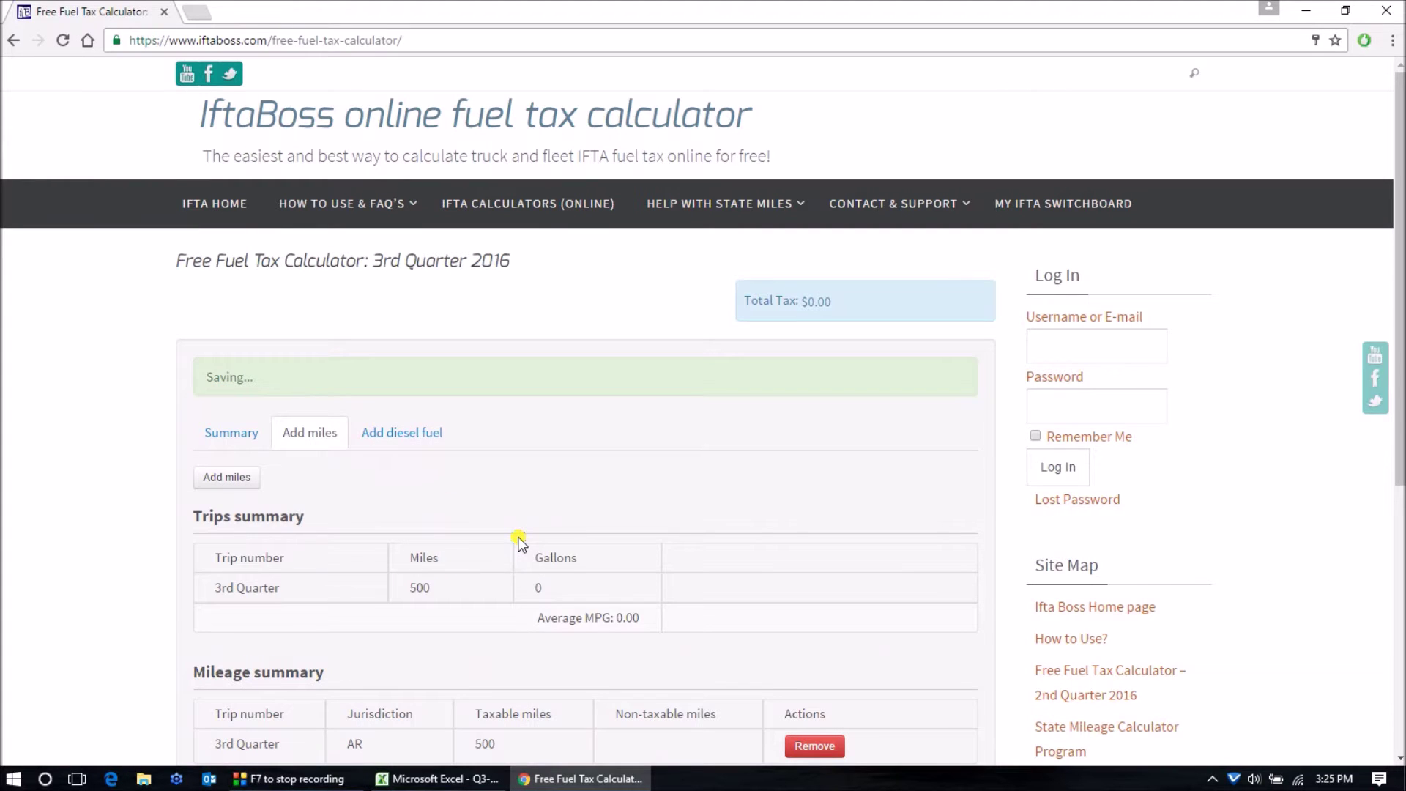
Add Arizona's taxable miles from the sheet, bringing trip miles to 2400.
{"action": "left_click", "coordinate": [450, 778]}
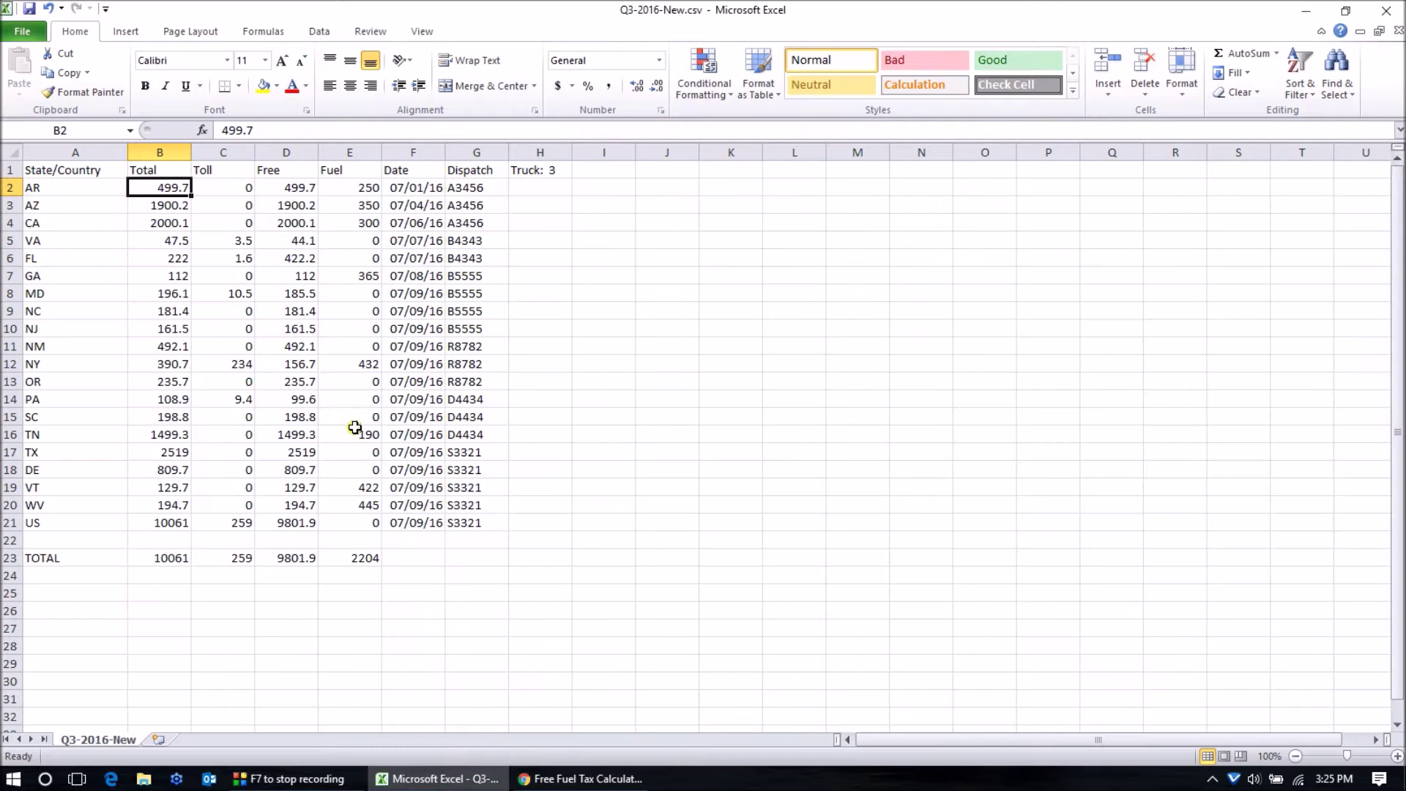
{"action": "left_click", "coordinate": [167, 205]}
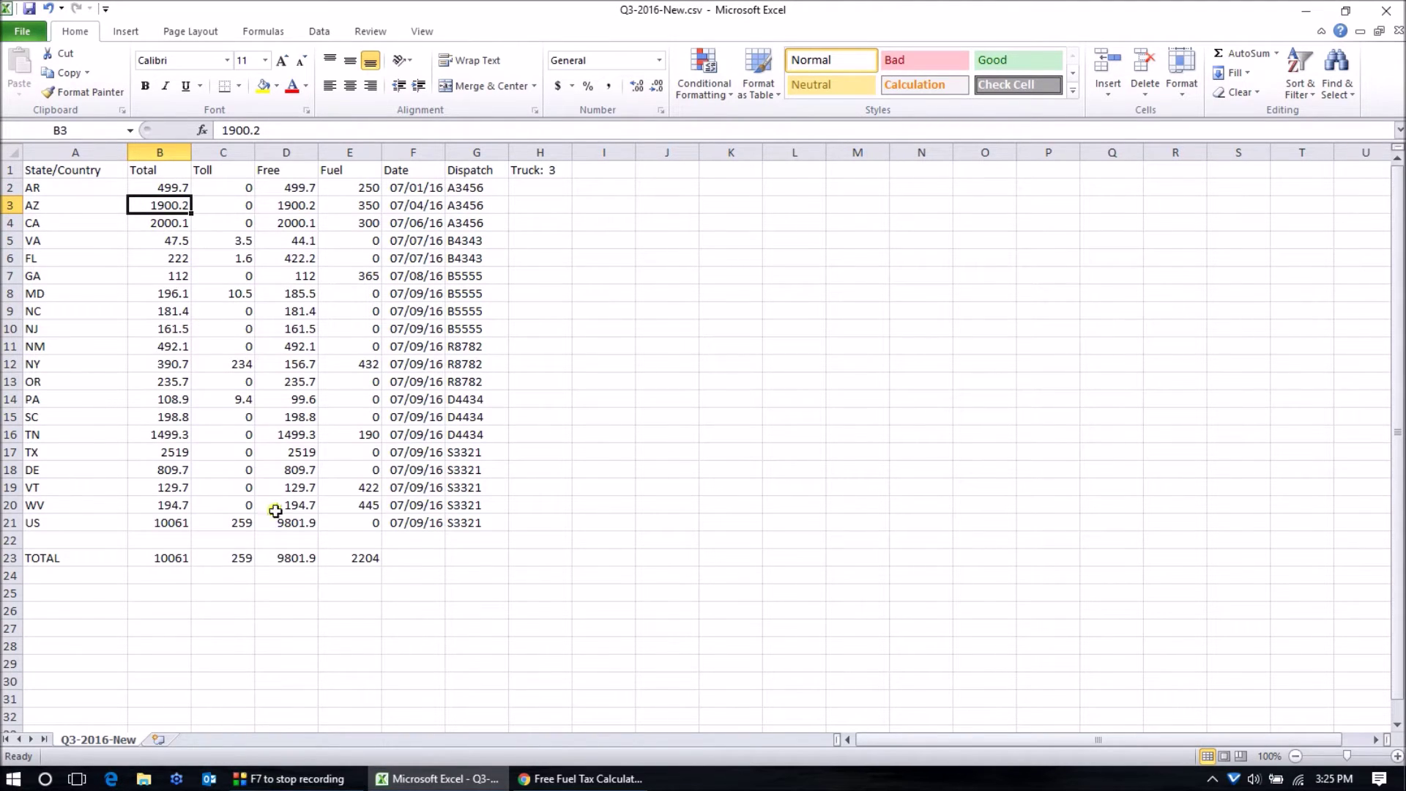
{"action": "left_click", "coordinate": [548, 779]}
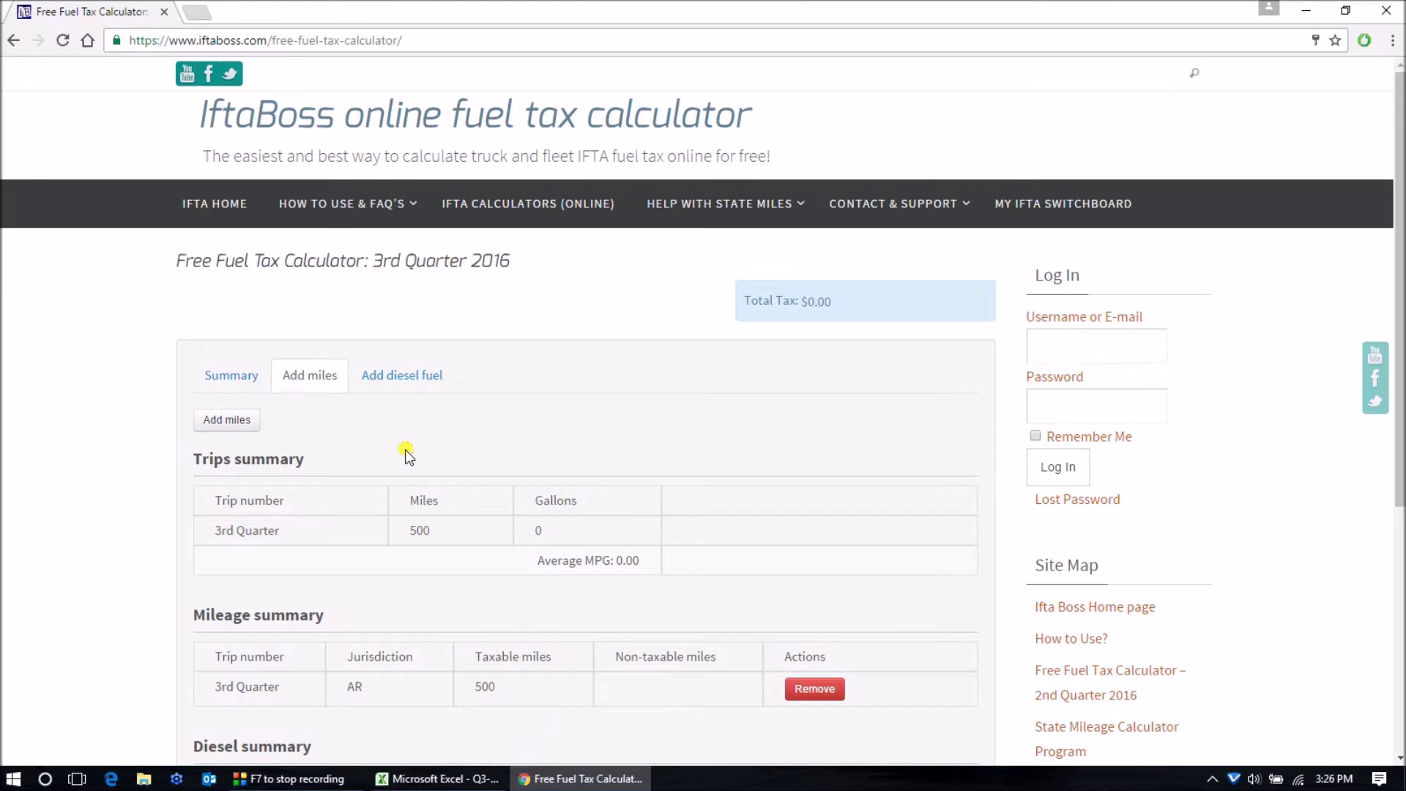
{"action": "left_click", "coordinate": [227, 419]}
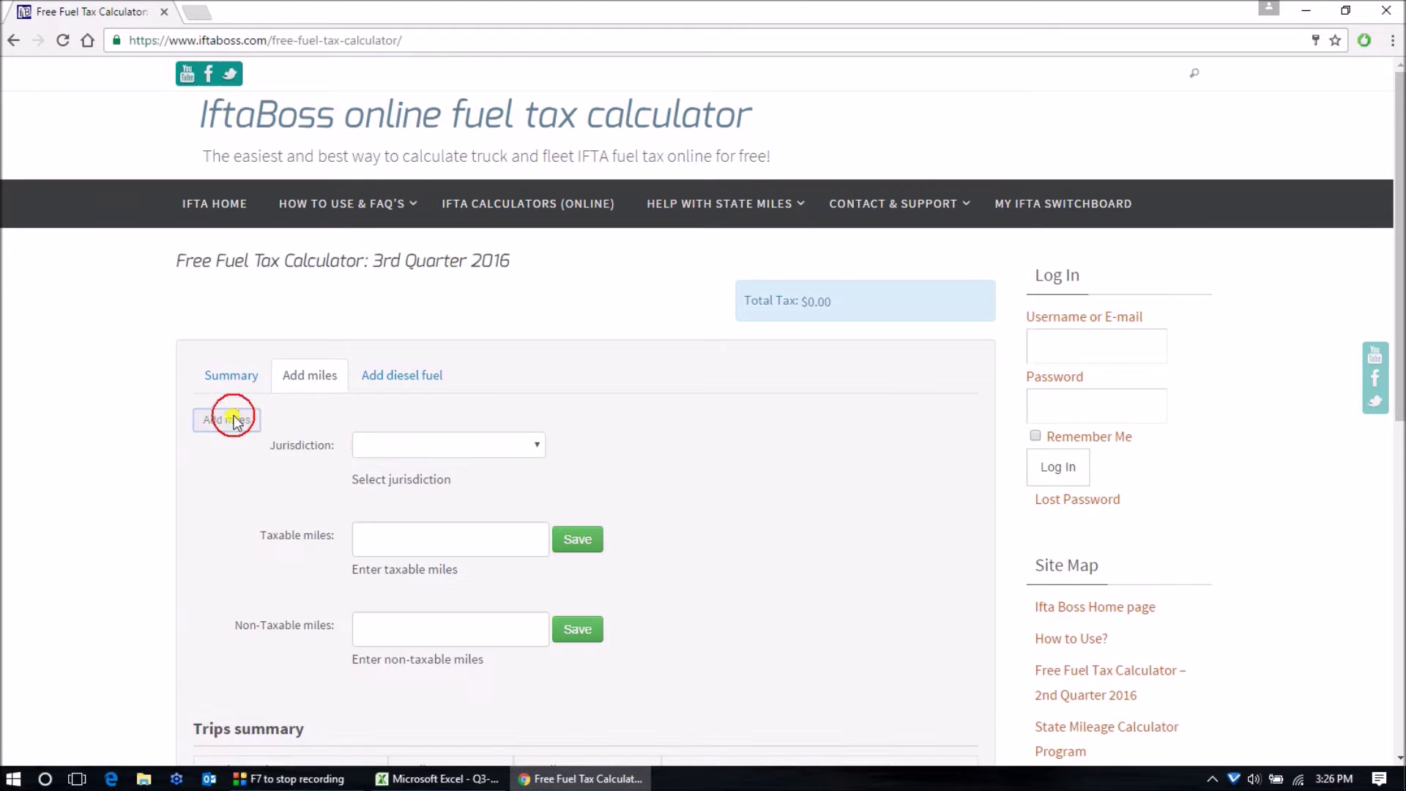
{"action": "left_click", "coordinate": [446, 446]}
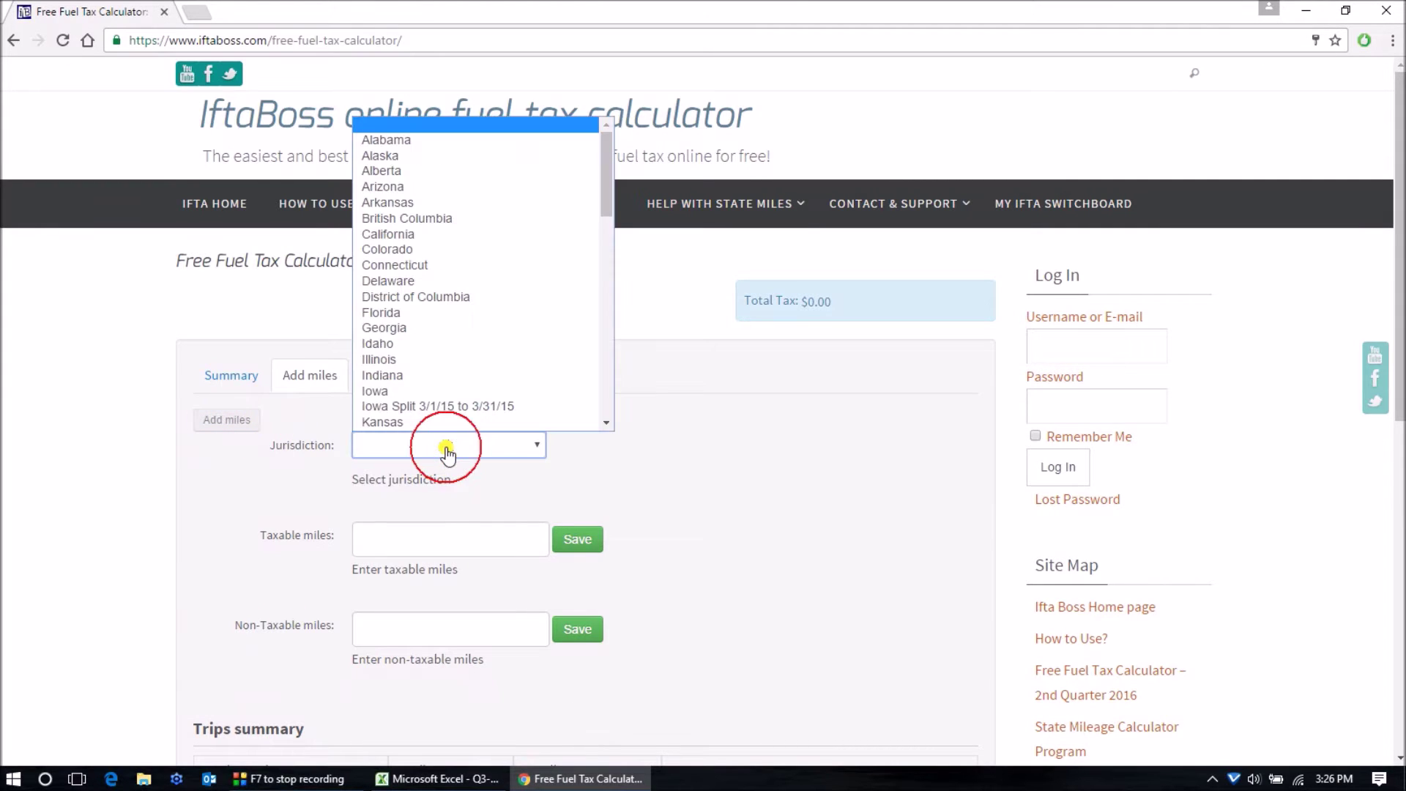
{"action": "left_click", "coordinate": [402, 186]}
{"action": "left_click", "coordinate": [408, 535]}
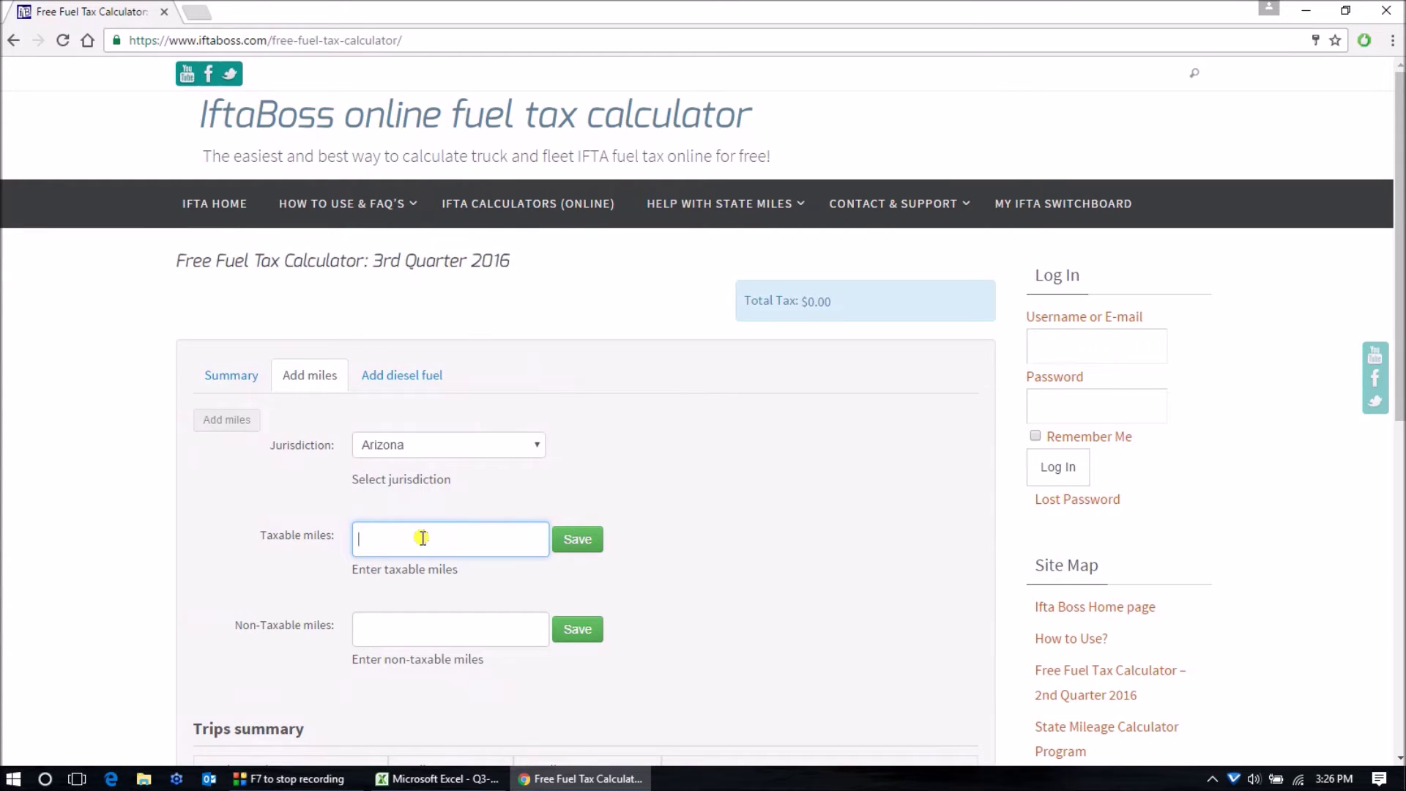
{"action": "key", "text": "Return"}
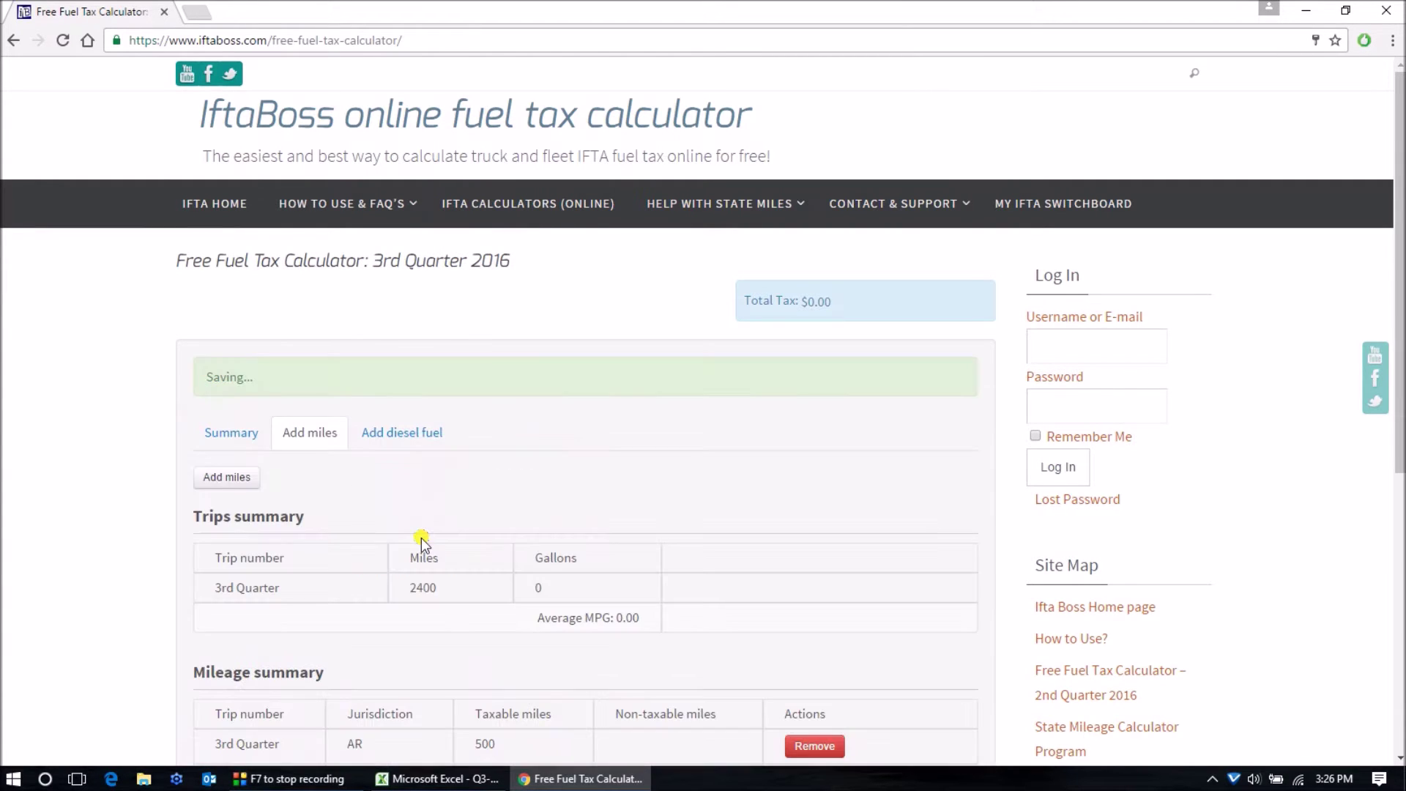
Add California's taxable miles after checking its 2000.1 total in the sheet.
{"action": "left_click", "coordinate": [410, 778]}
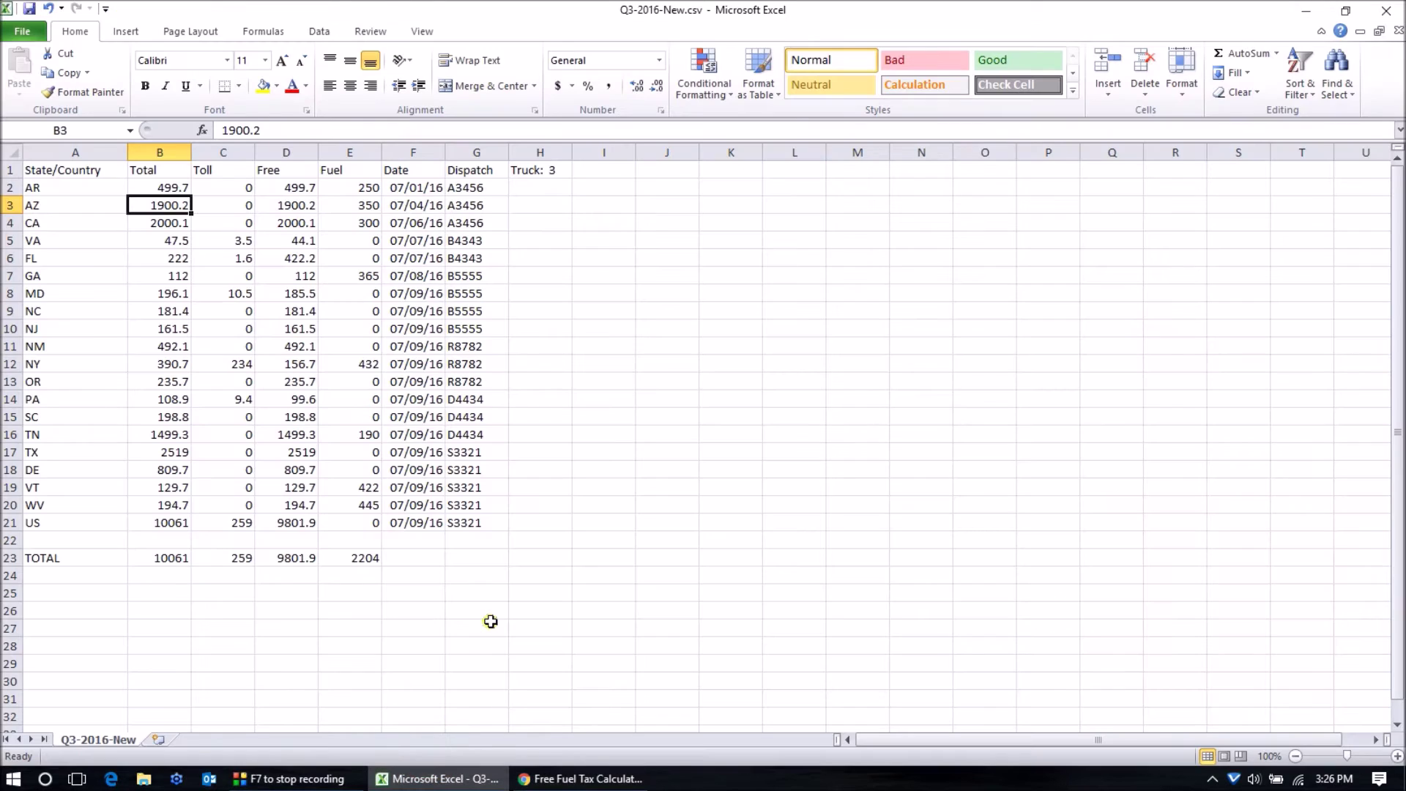
{"action": "left_click", "coordinate": [150, 223]}
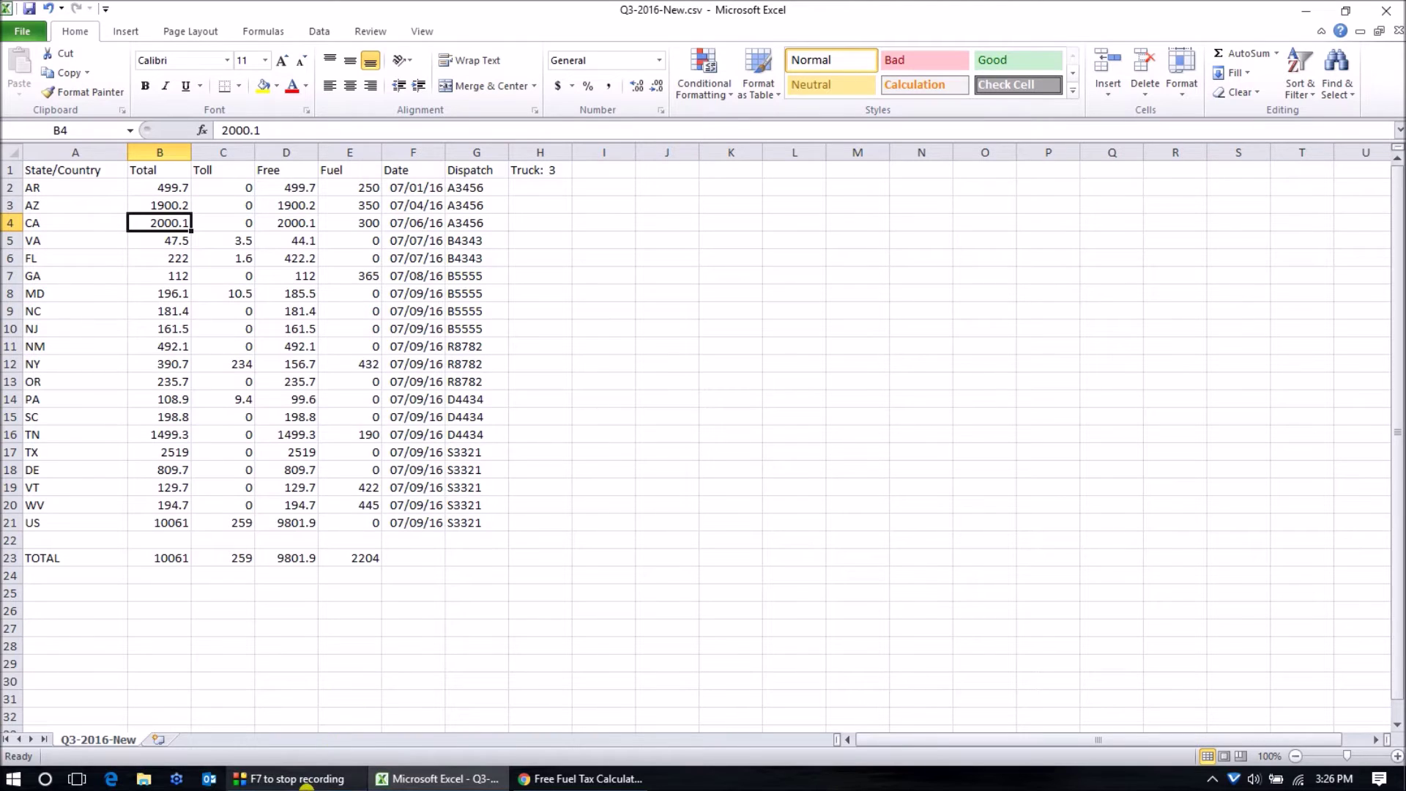
{"action": "left_click", "coordinate": [578, 780]}
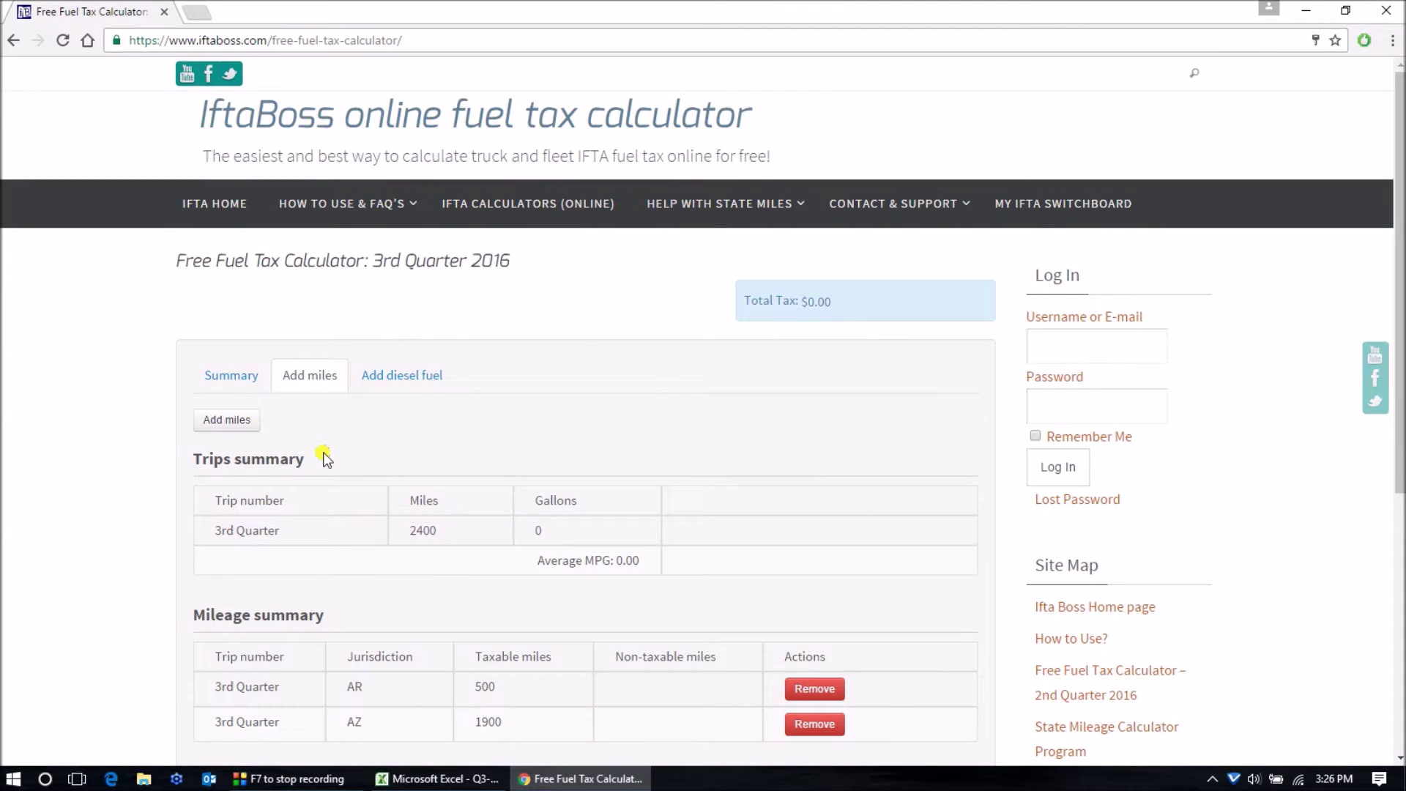
{"action": "left_click", "coordinate": [227, 419]}
{"action": "left_click", "coordinate": [377, 458]}
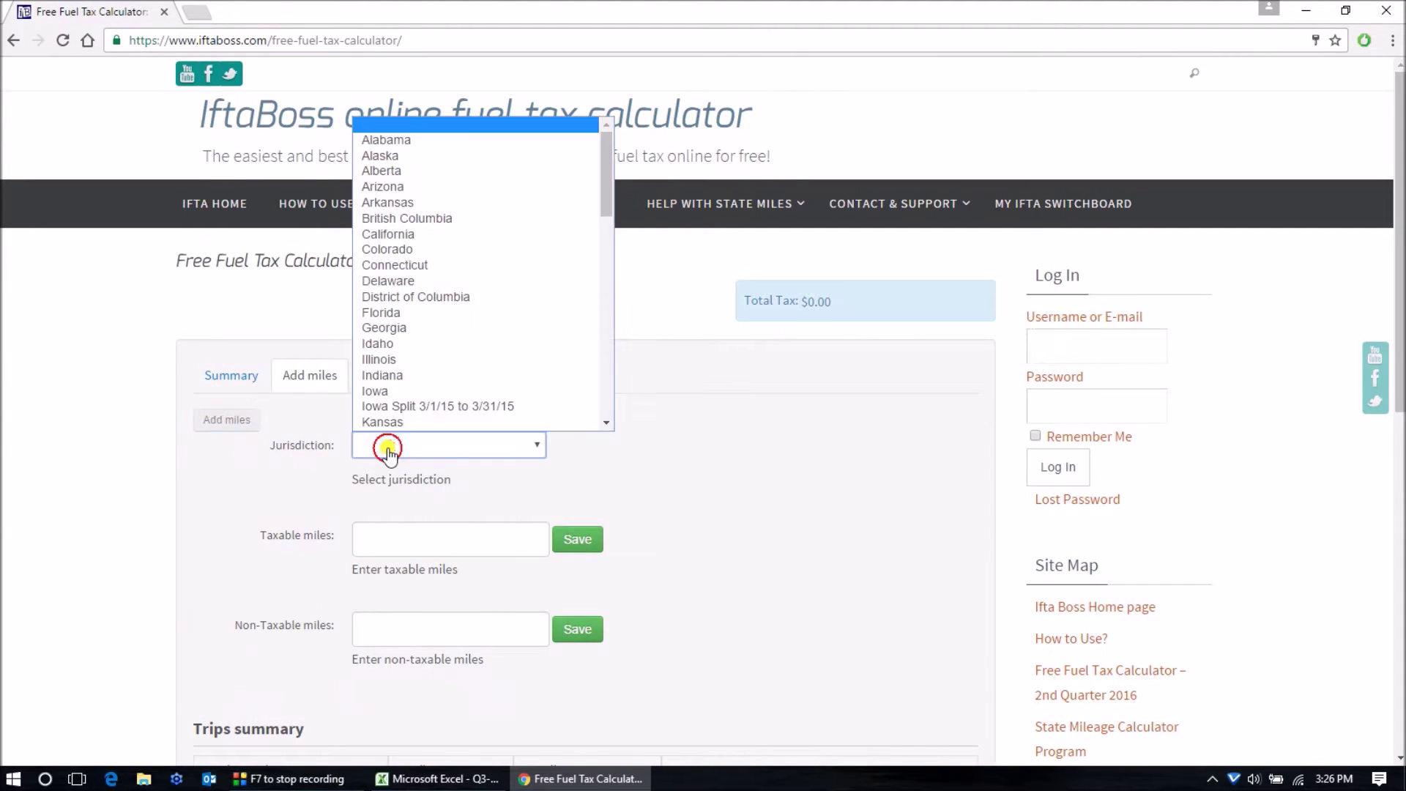
{"action": "left_click", "coordinate": [394, 236]}
{"action": "left_click", "coordinate": [391, 553]}
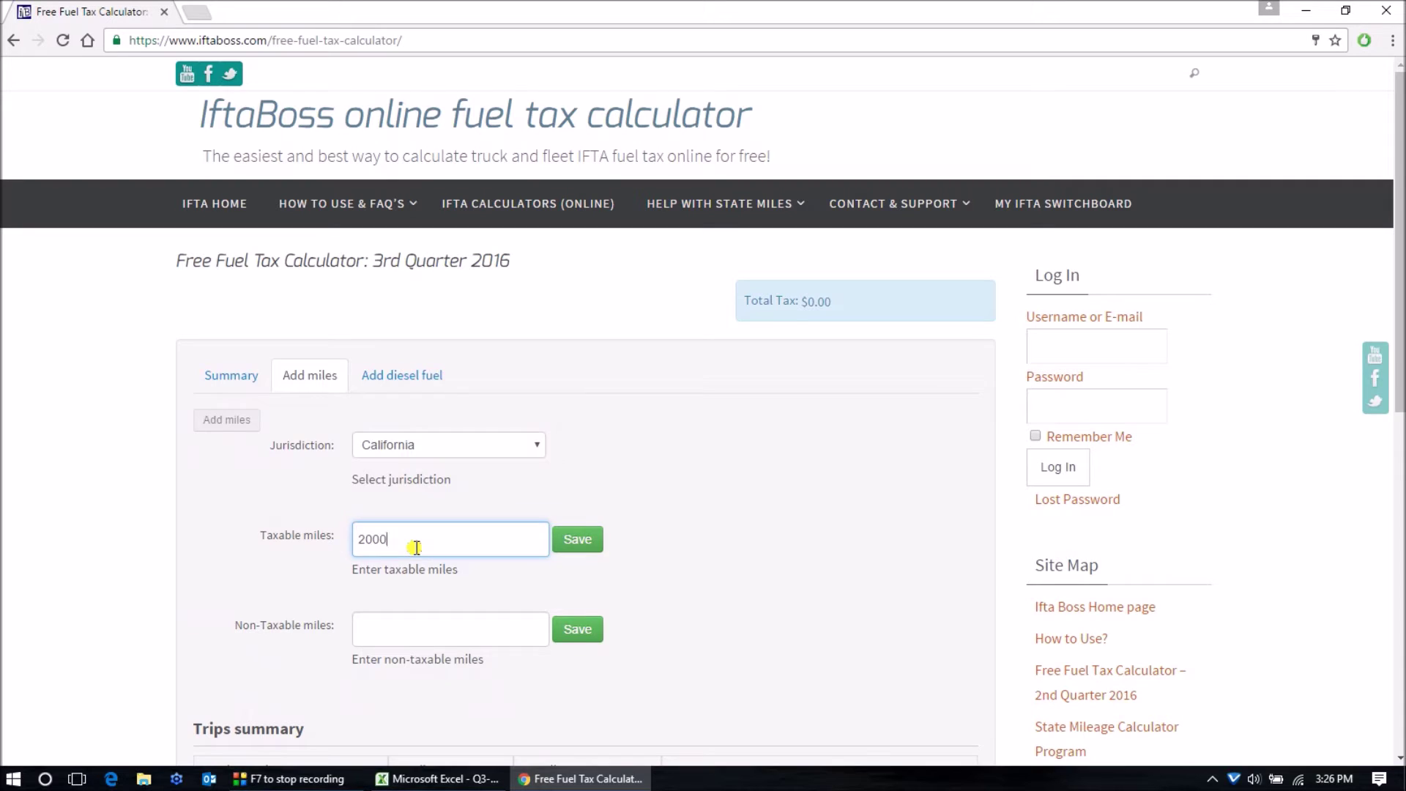
{"action": "key", "text": "Return"}
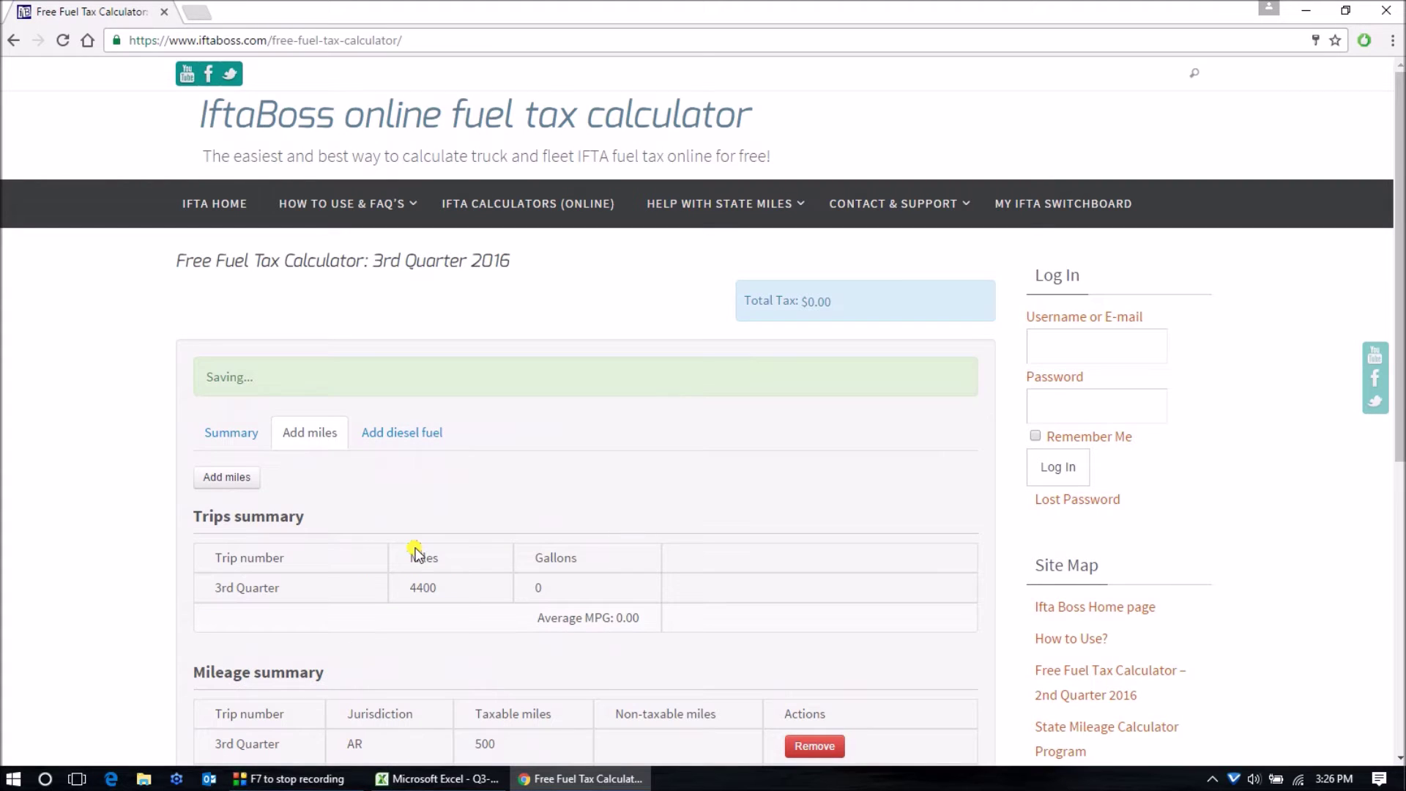
Add Virginia with 48 taxable miles, bringing trip miles to 4448.
{"action": "left_click", "coordinate": [436, 778]}
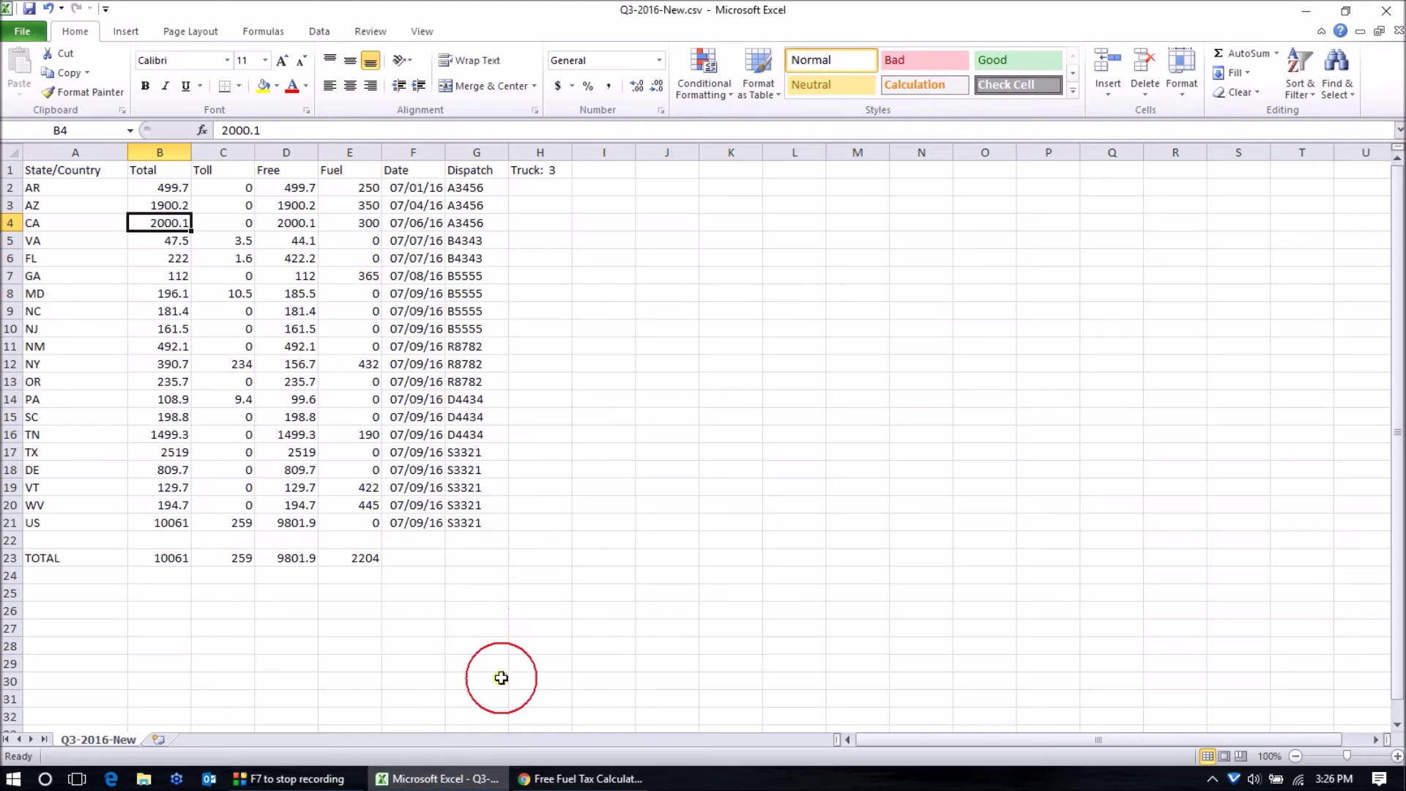
{"action": "left_click", "coordinate": [175, 245]}
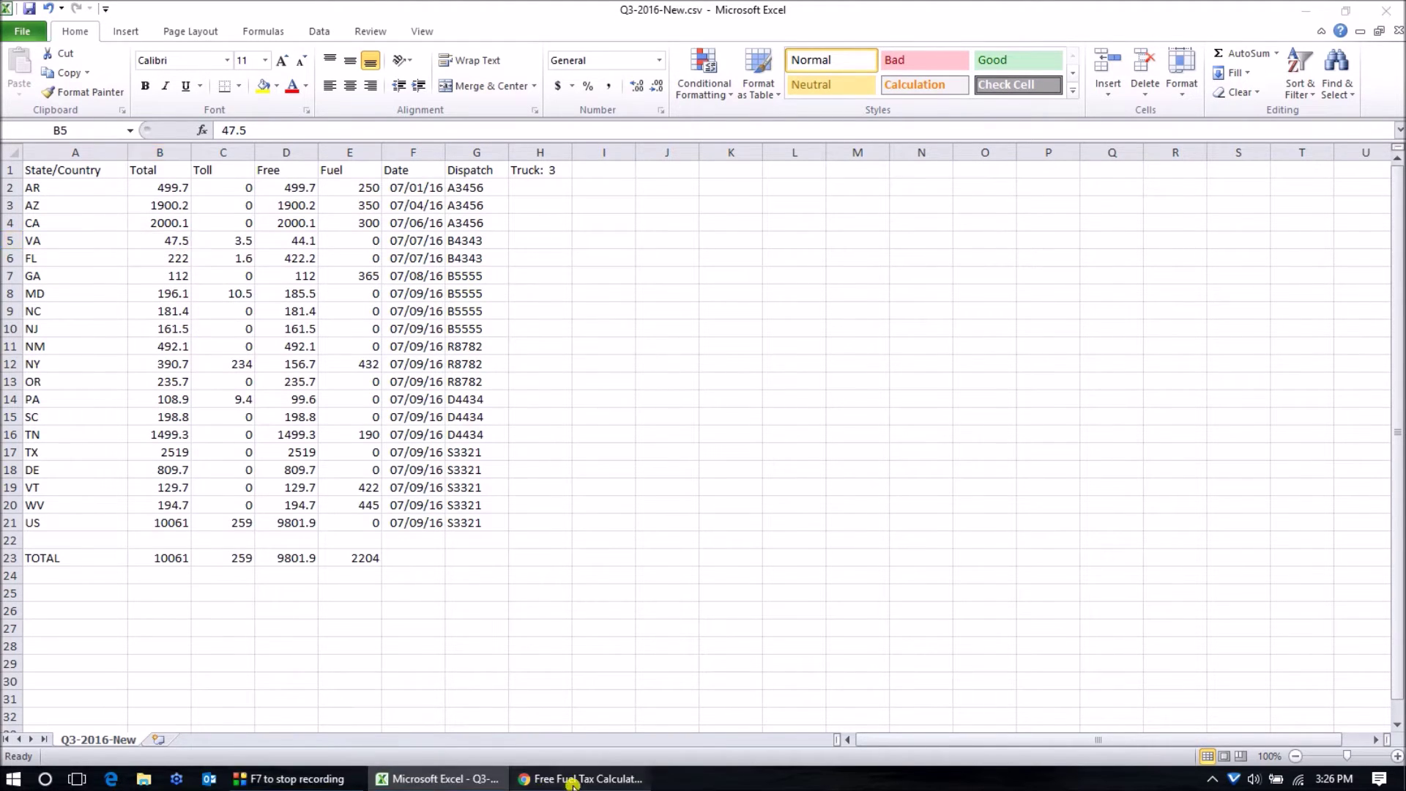
{"action": "left_click", "coordinate": [580, 779]}
{"action": "left_click", "coordinate": [228, 420]}
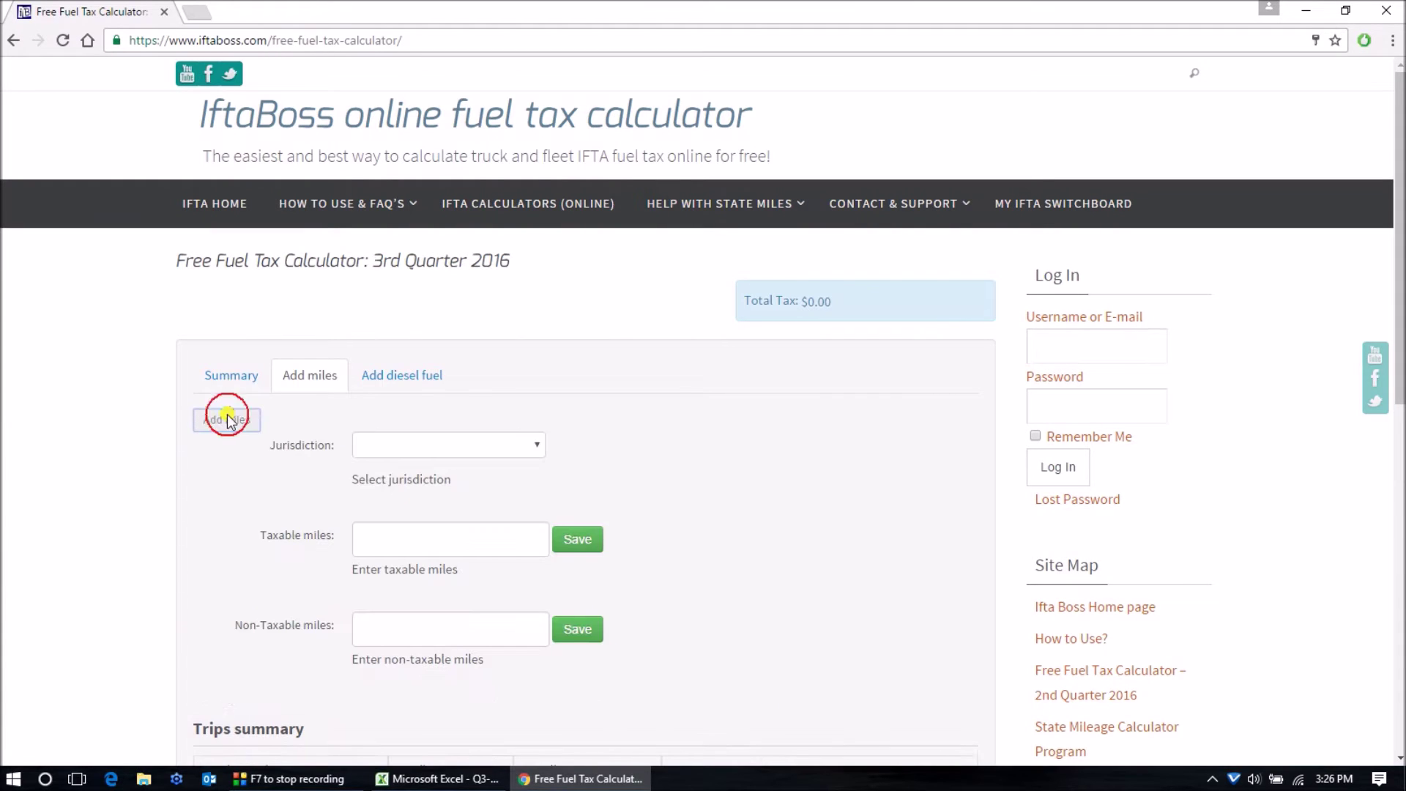
{"action": "left_click", "coordinate": [359, 448]}
{"action": "left_click", "coordinate": [605, 394]}
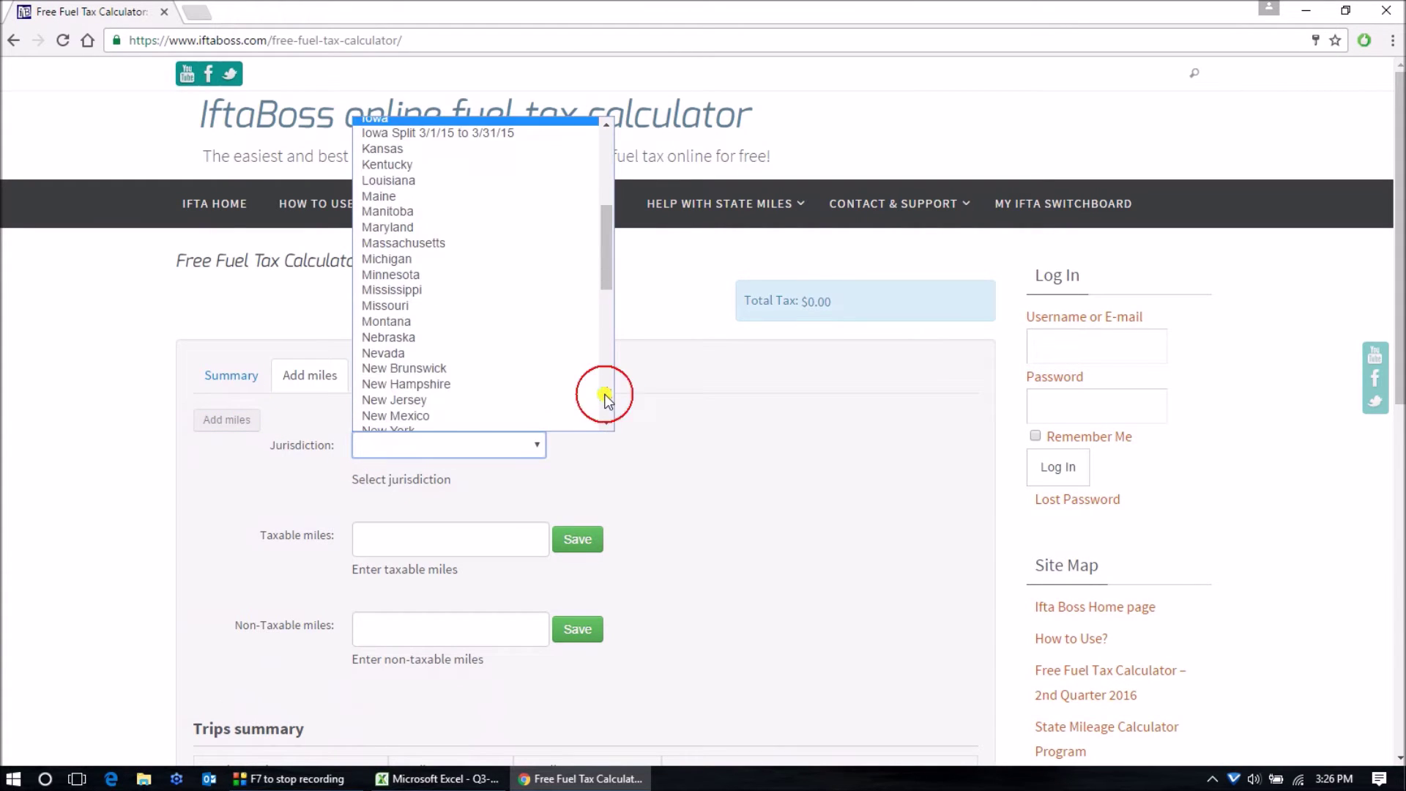
{"action": "scroll", "coordinate": [605, 396], "scroll_direction": "down", "scroll_amount": 5}
{"action": "left_click", "coordinate": [604, 397]}
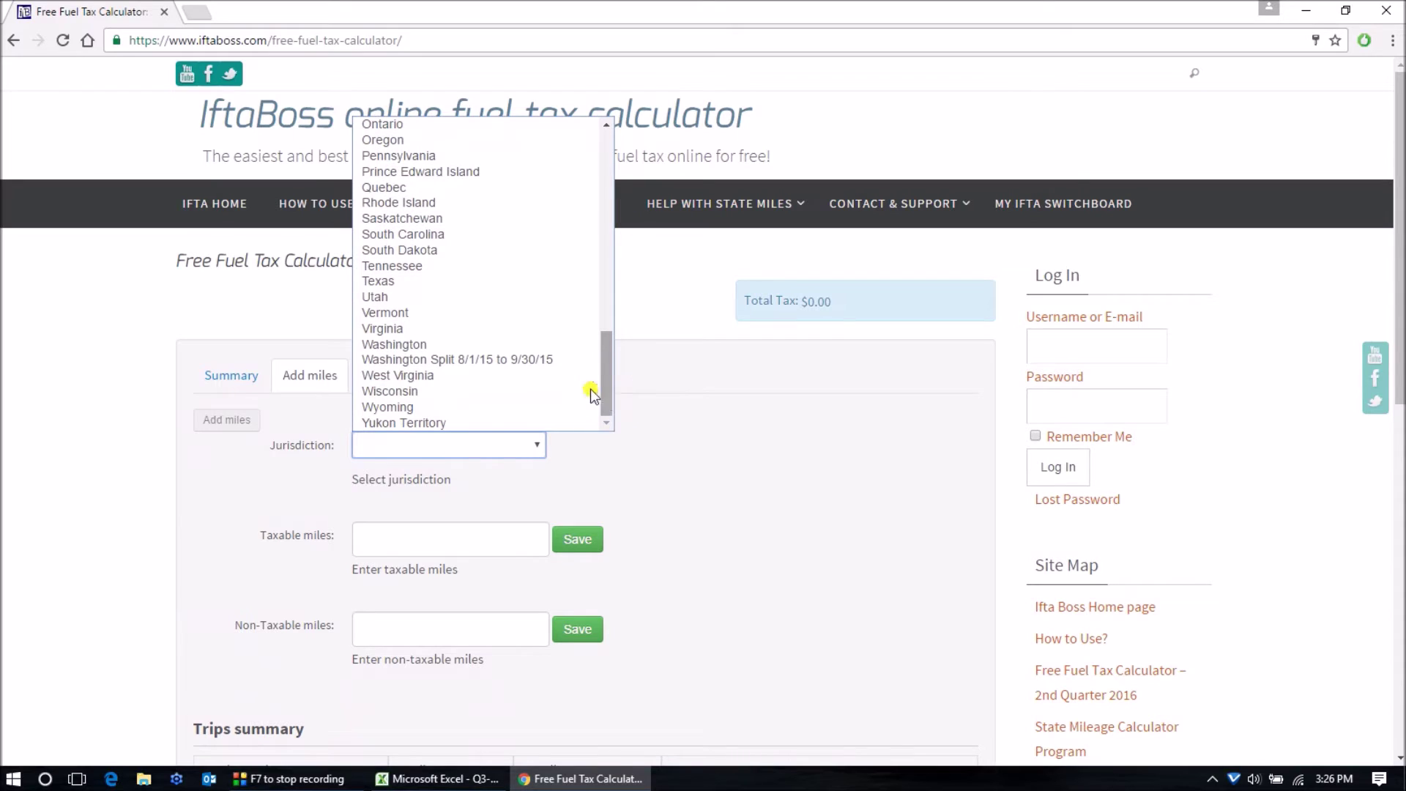
{"action": "left_click", "coordinate": [394, 329]}
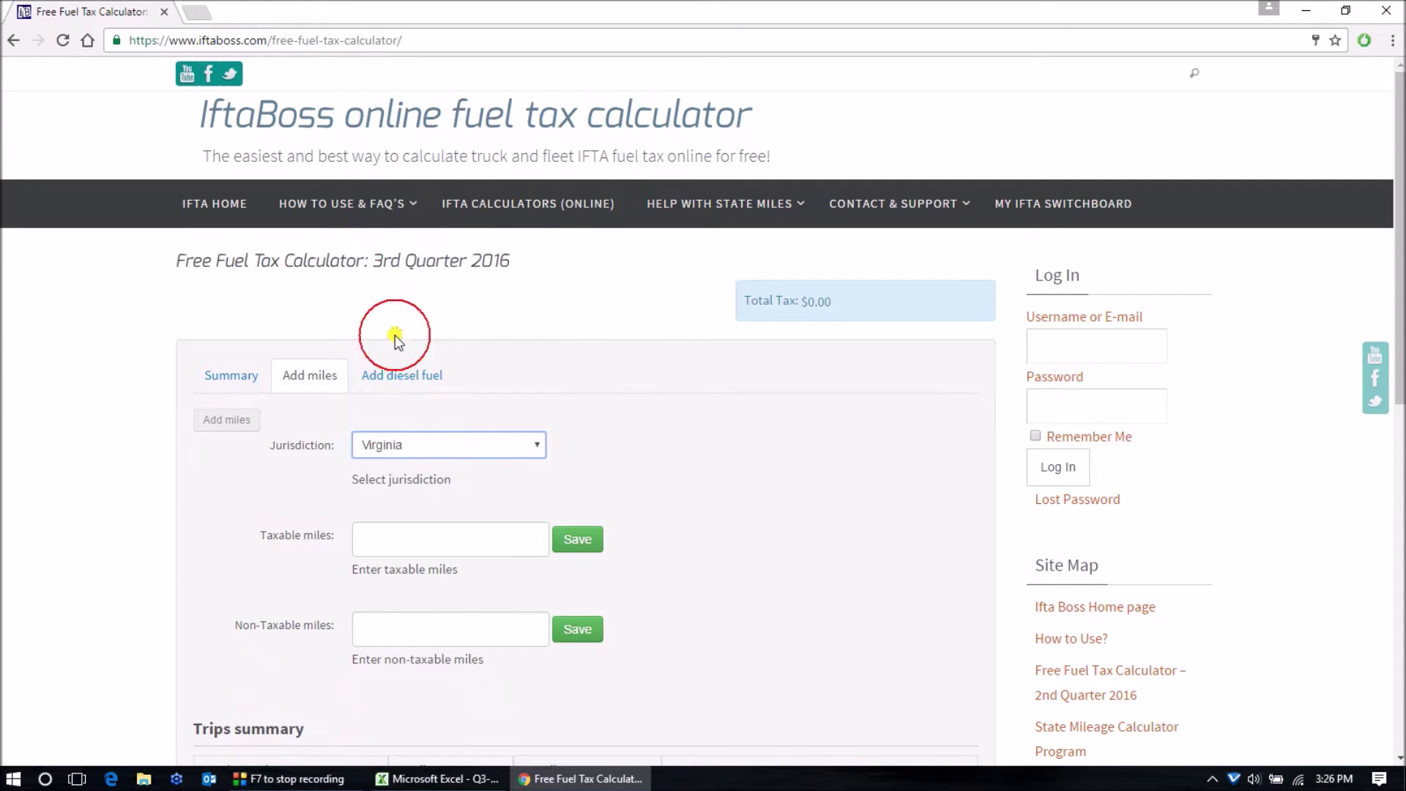
{"action": "left_click", "coordinate": [393, 534]}
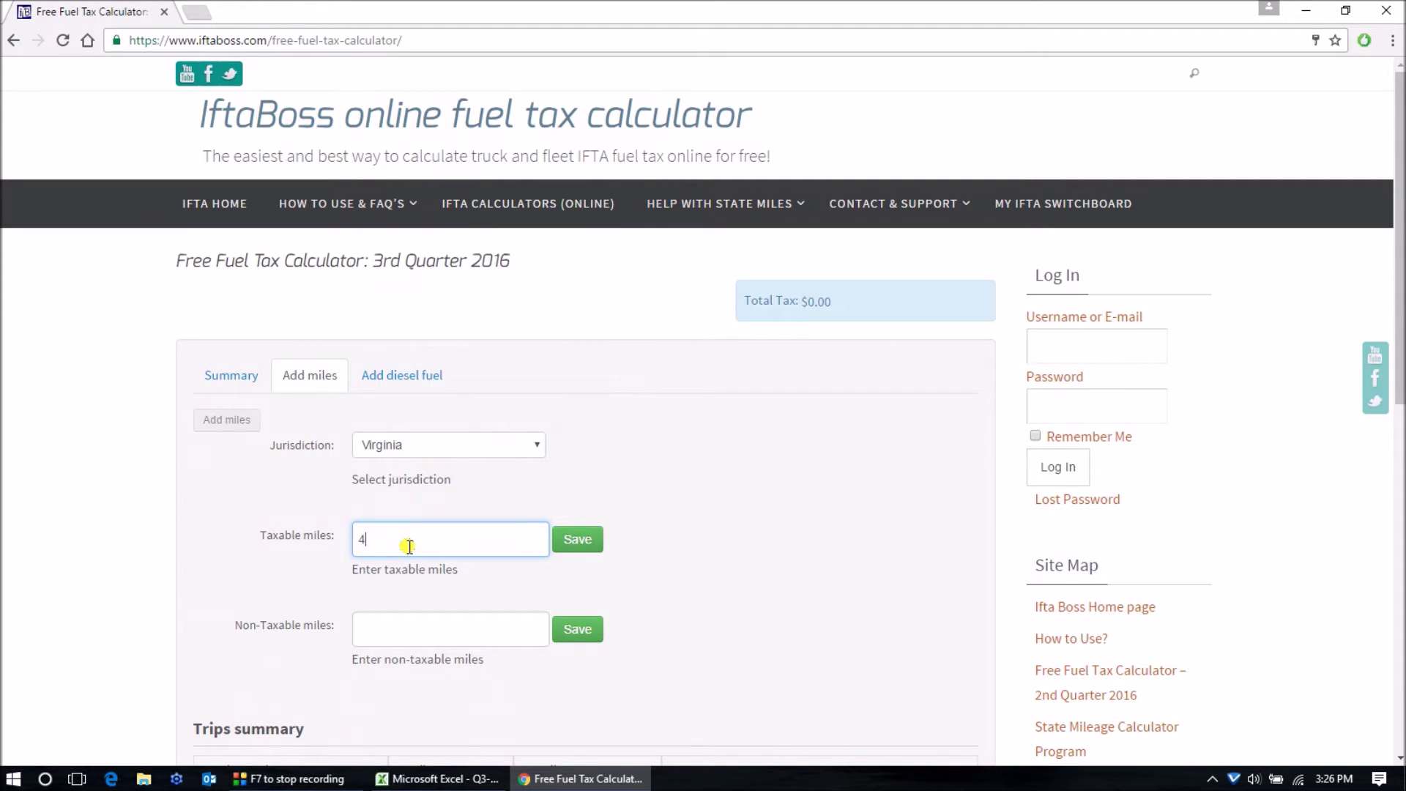
{"action": "type", "text": "48"}
{"action": "key", "text": "Return"}
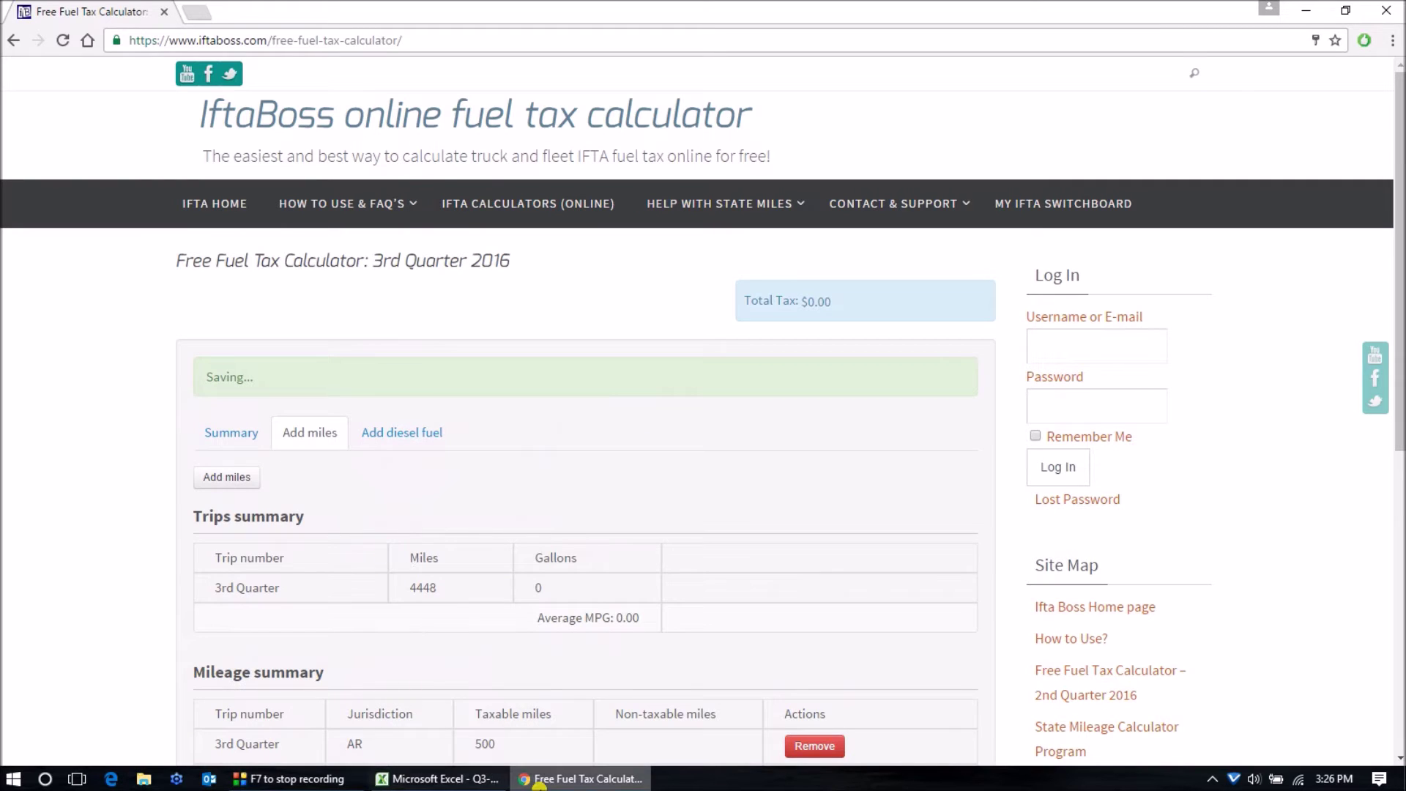
{"action": "left_click", "coordinate": [425, 779]}
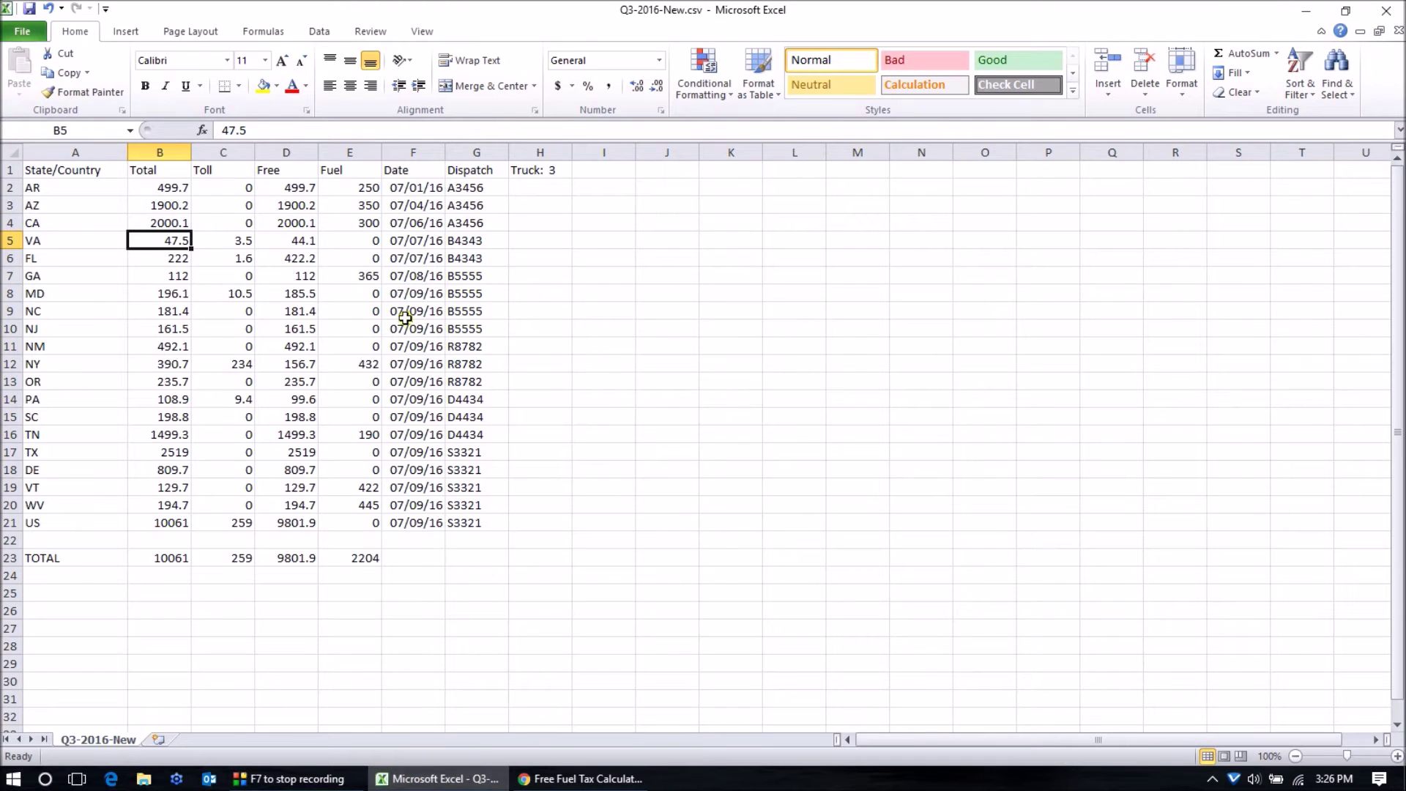
{"action": "left_click", "coordinate": [352, 170]}
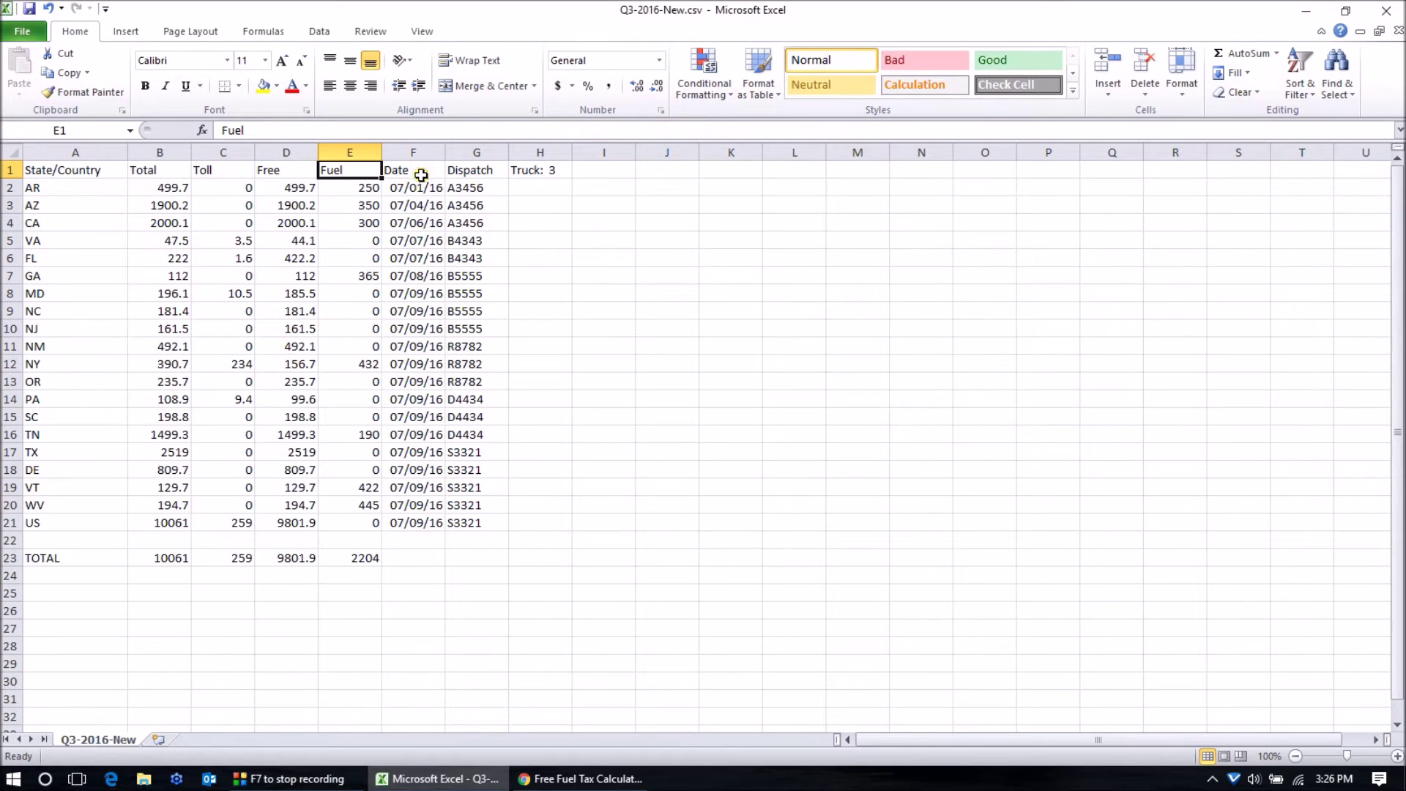
{"action": "left_click", "coordinate": [414, 171]}
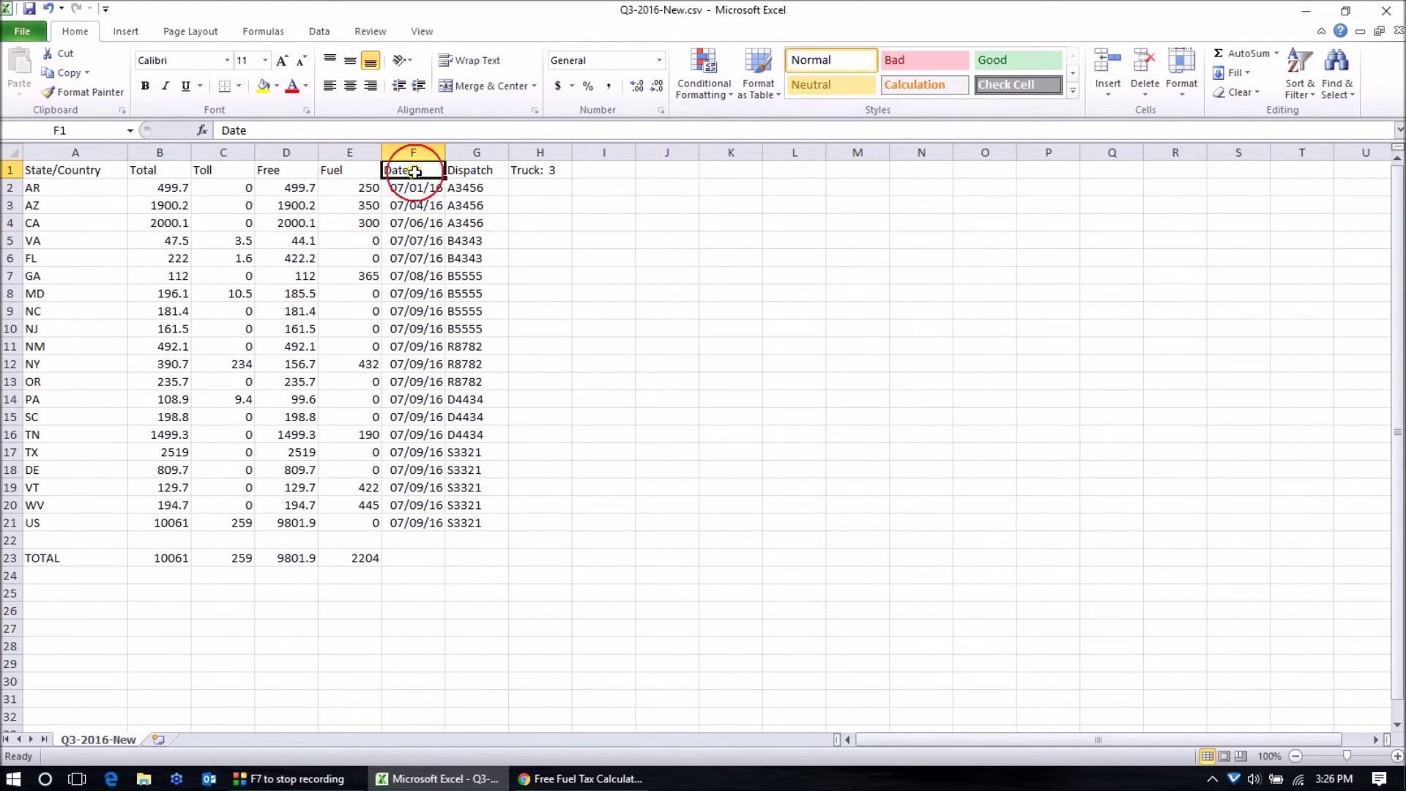
{"action": "left_click_drag", "start_coordinate": [467, 187], "coordinate": [476, 311]}
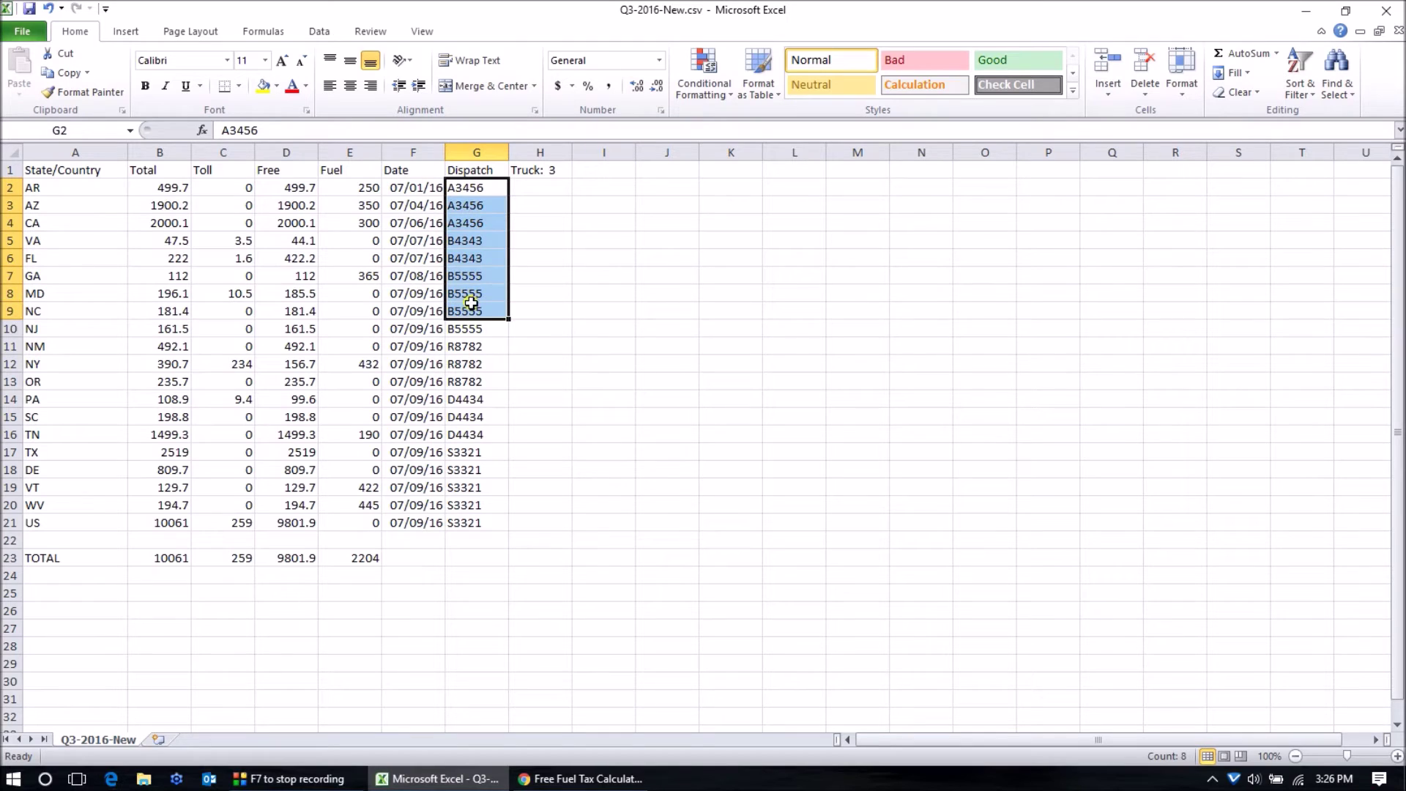
{"action": "left_click", "coordinate": [545, 172]}
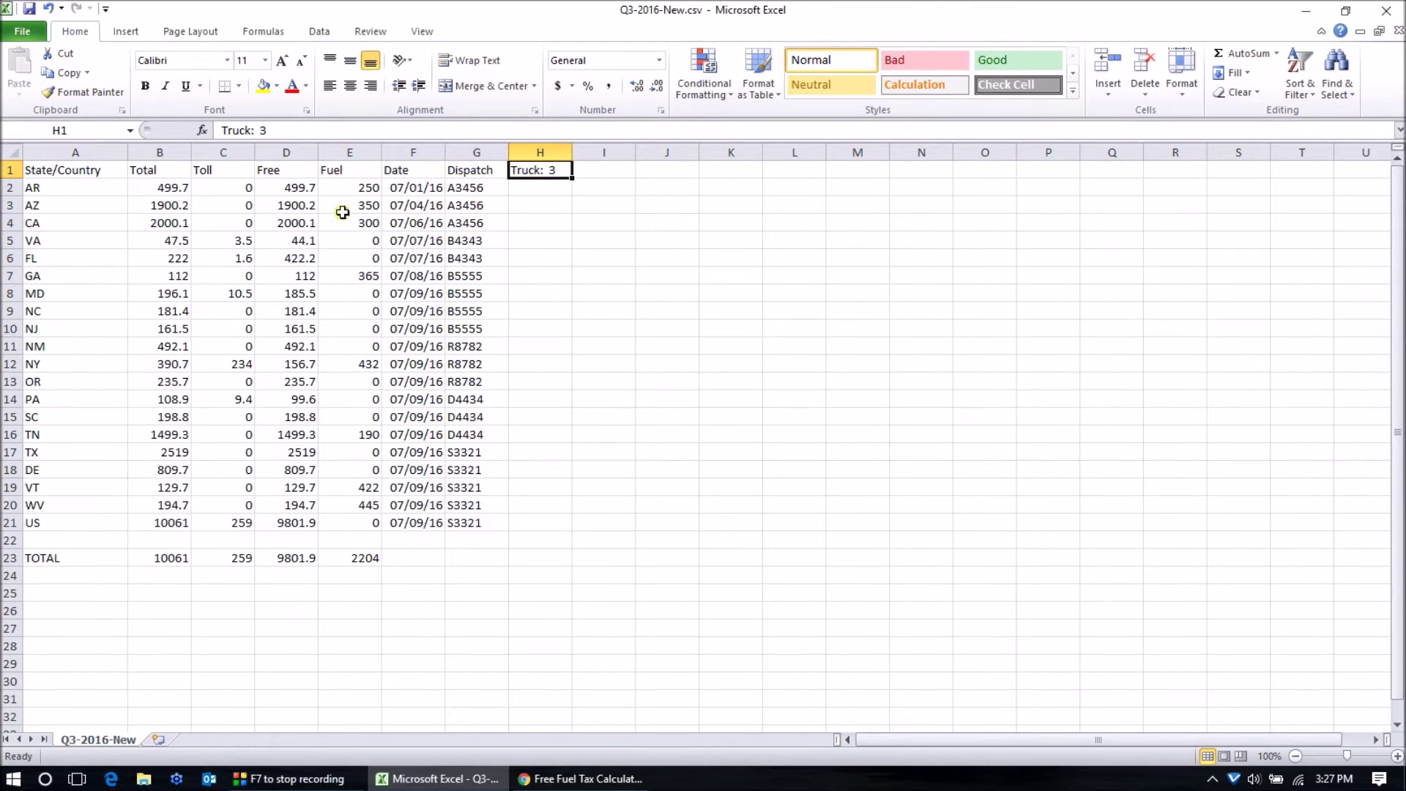
{"action": "left_click", "coordinate": [168, 186]}
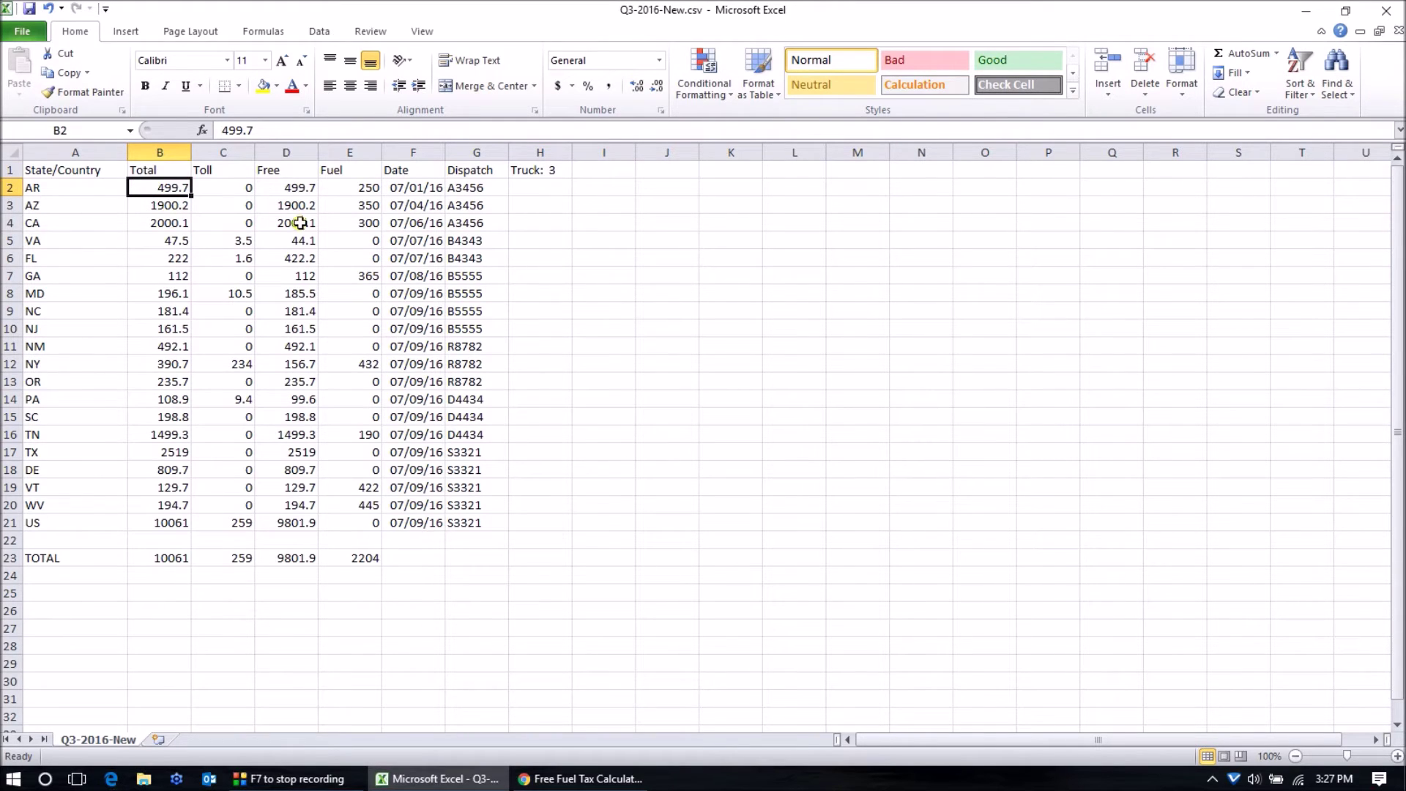
{"action": "left_click", "coordinate": [359, 188]}
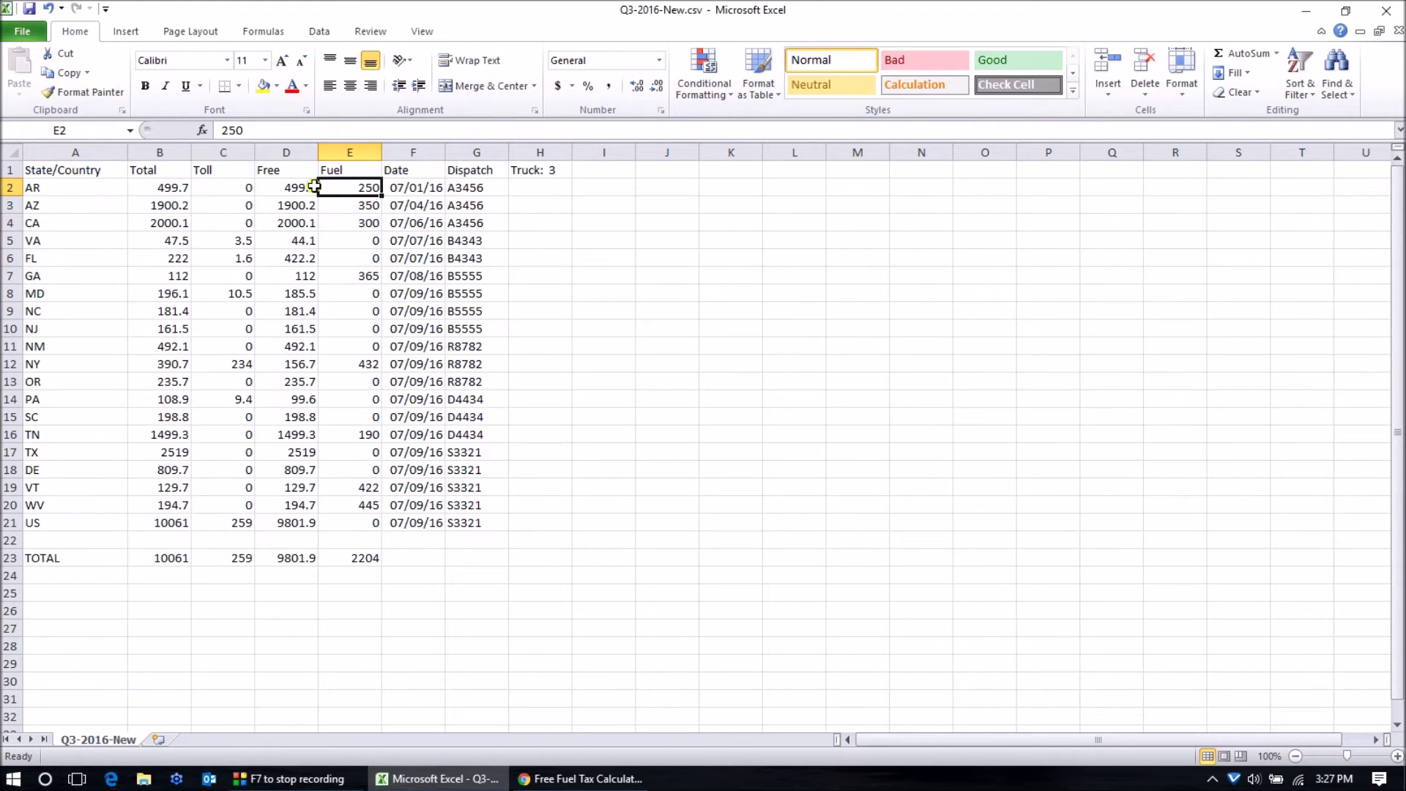
Record an Arkansas diesel purchase of 250 paid gallons.
{"action": "left_click", "coordinate": [550, 777]}
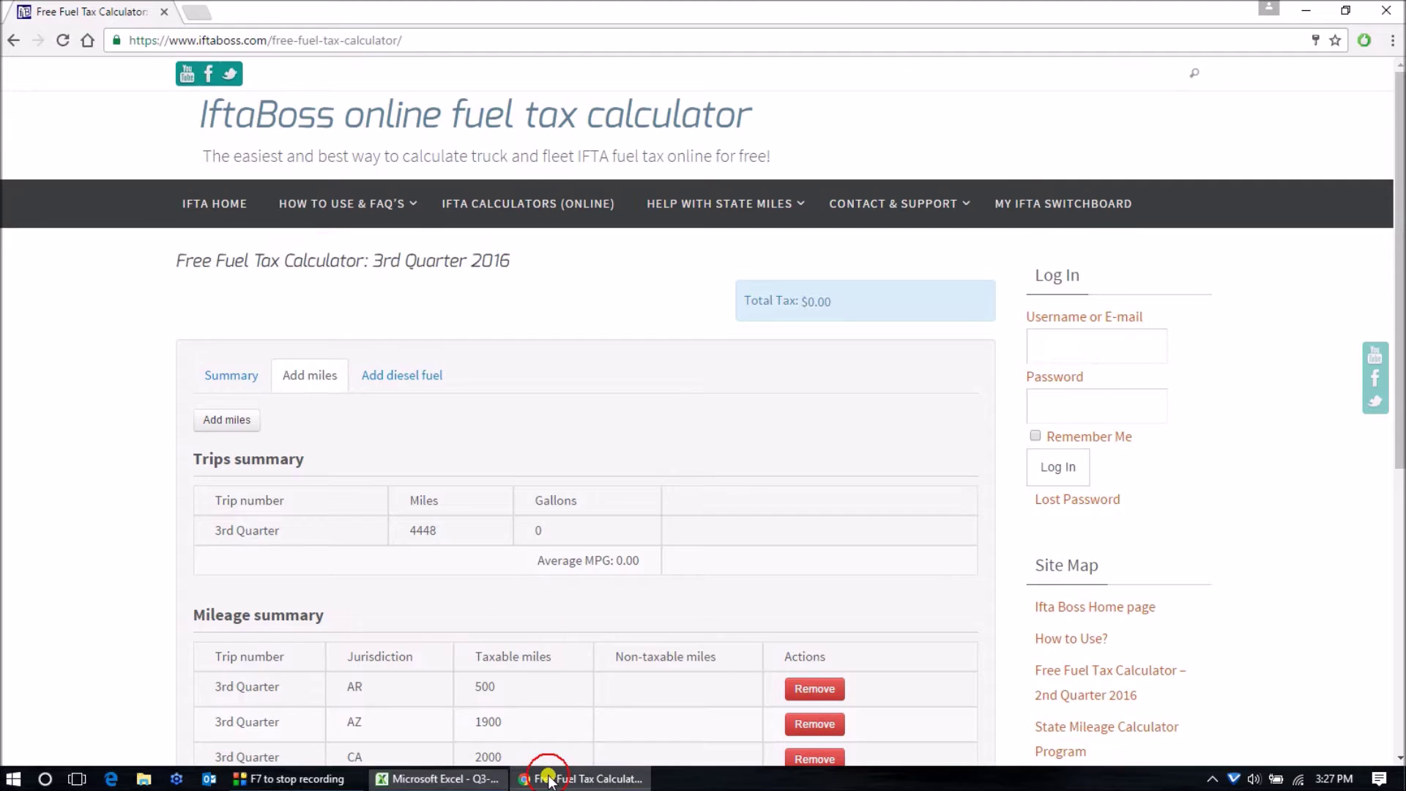
{"action": "left_click", "coordinate": [372, 369]}
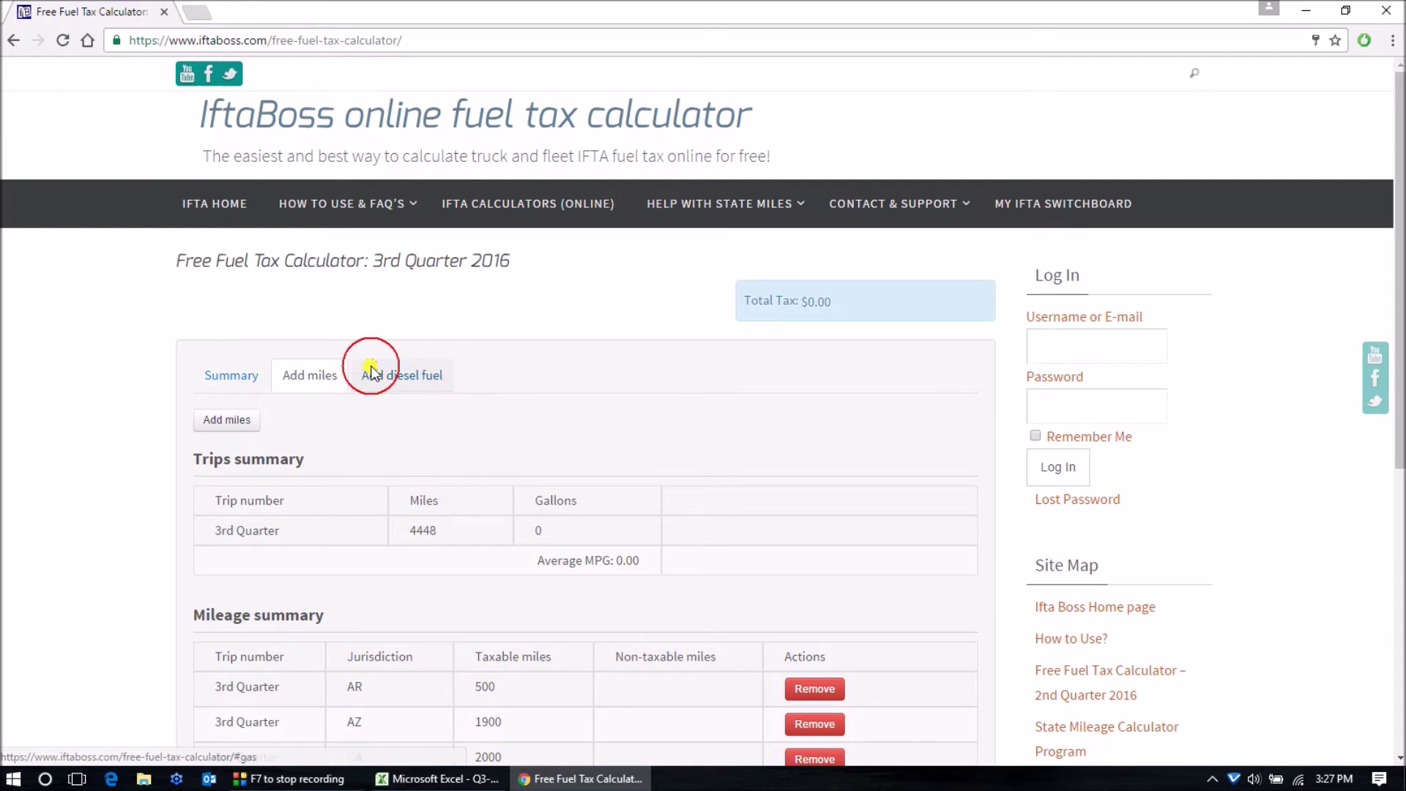
{"action": "left_click", "coordinate": [275, 421]}
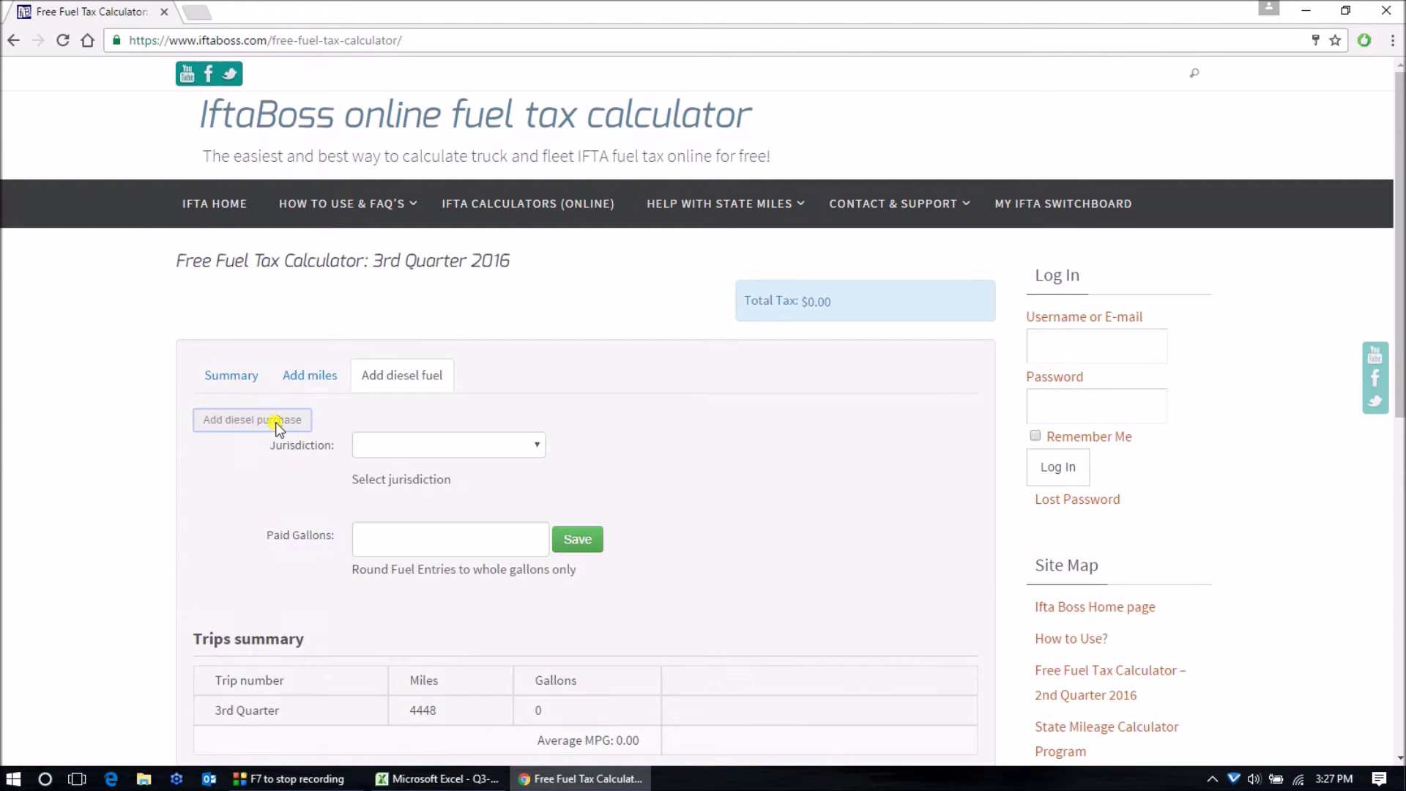
{"action": "left_click", "coordinate": [372, 444]}
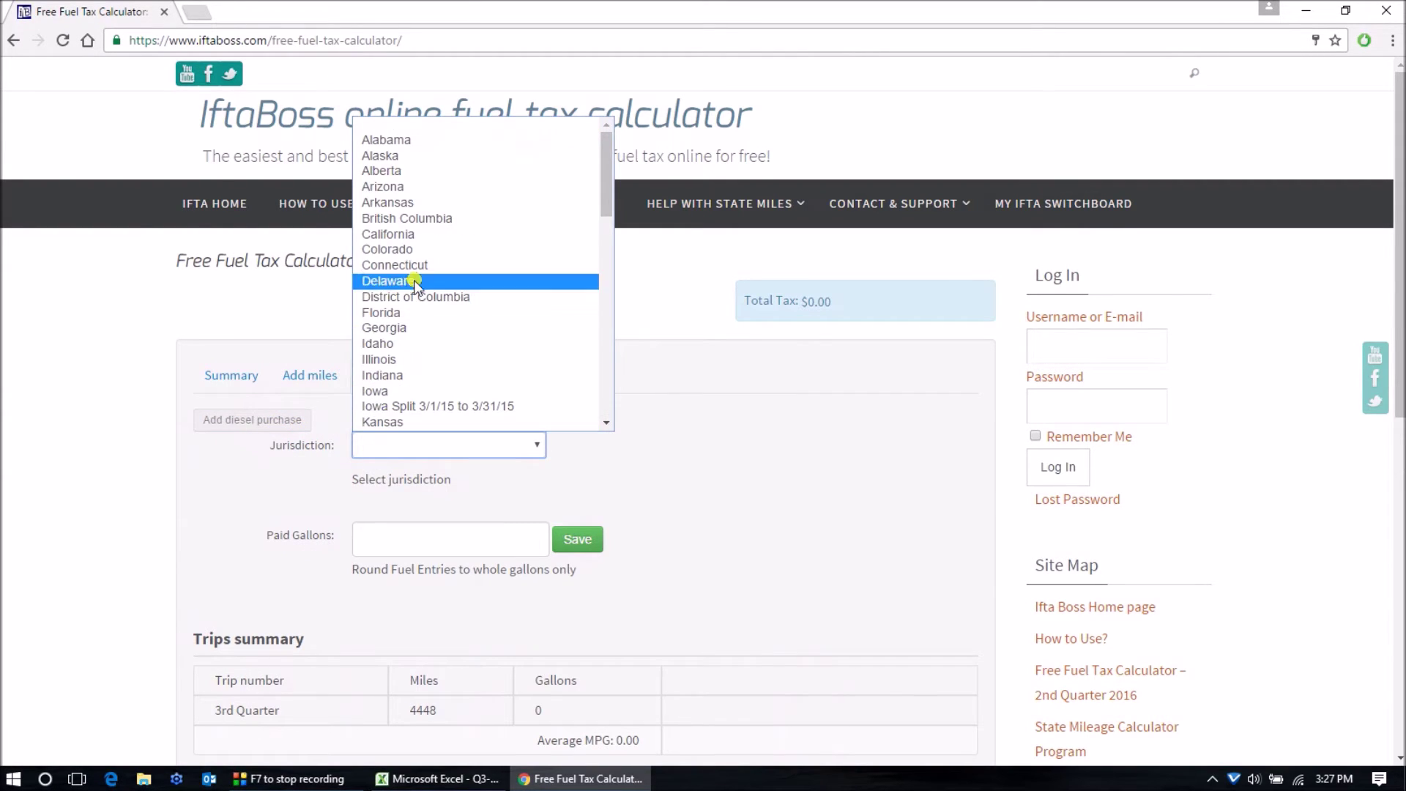
{"action": "left_click", "coordinate": [414, 203]}
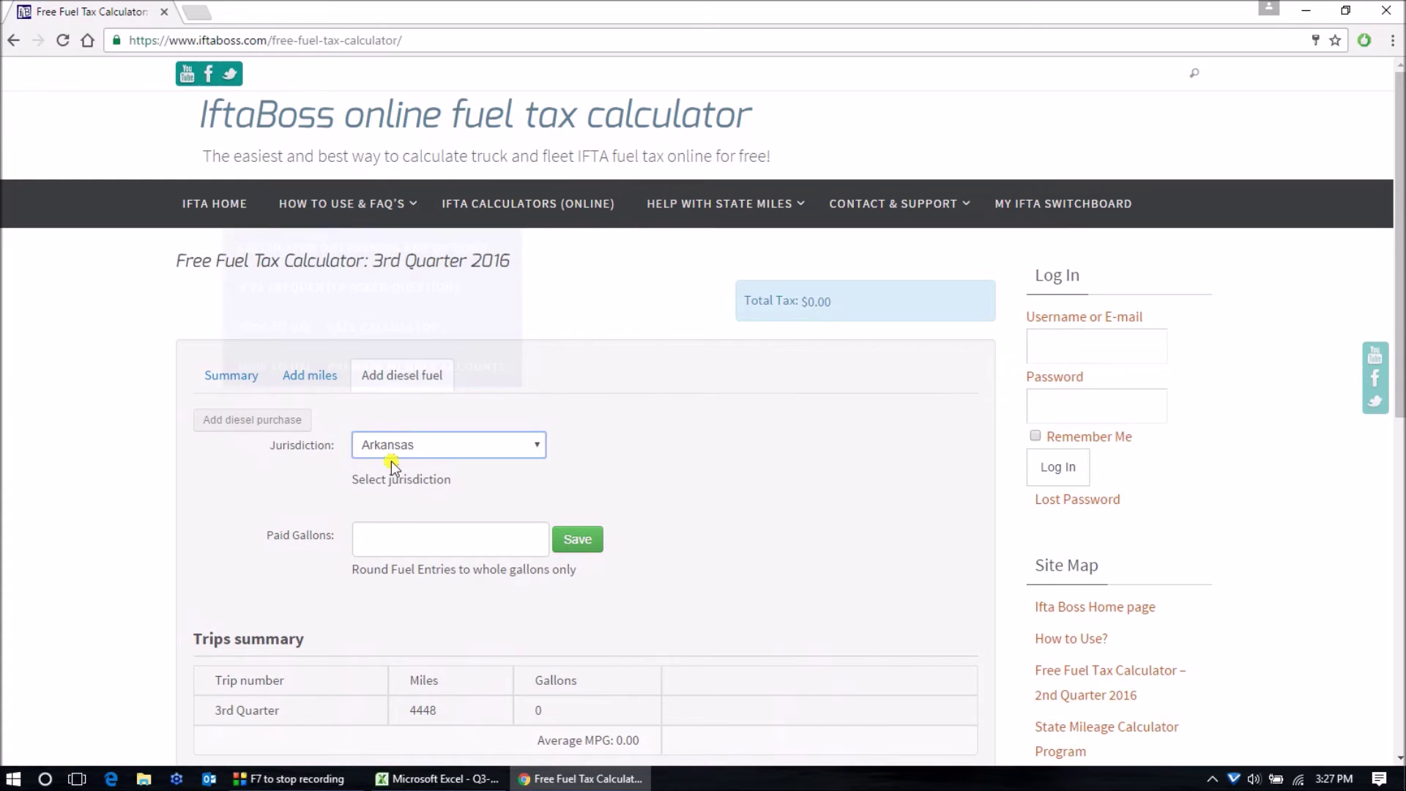
{"action": "left_click", "coordinate": [399, 542]}
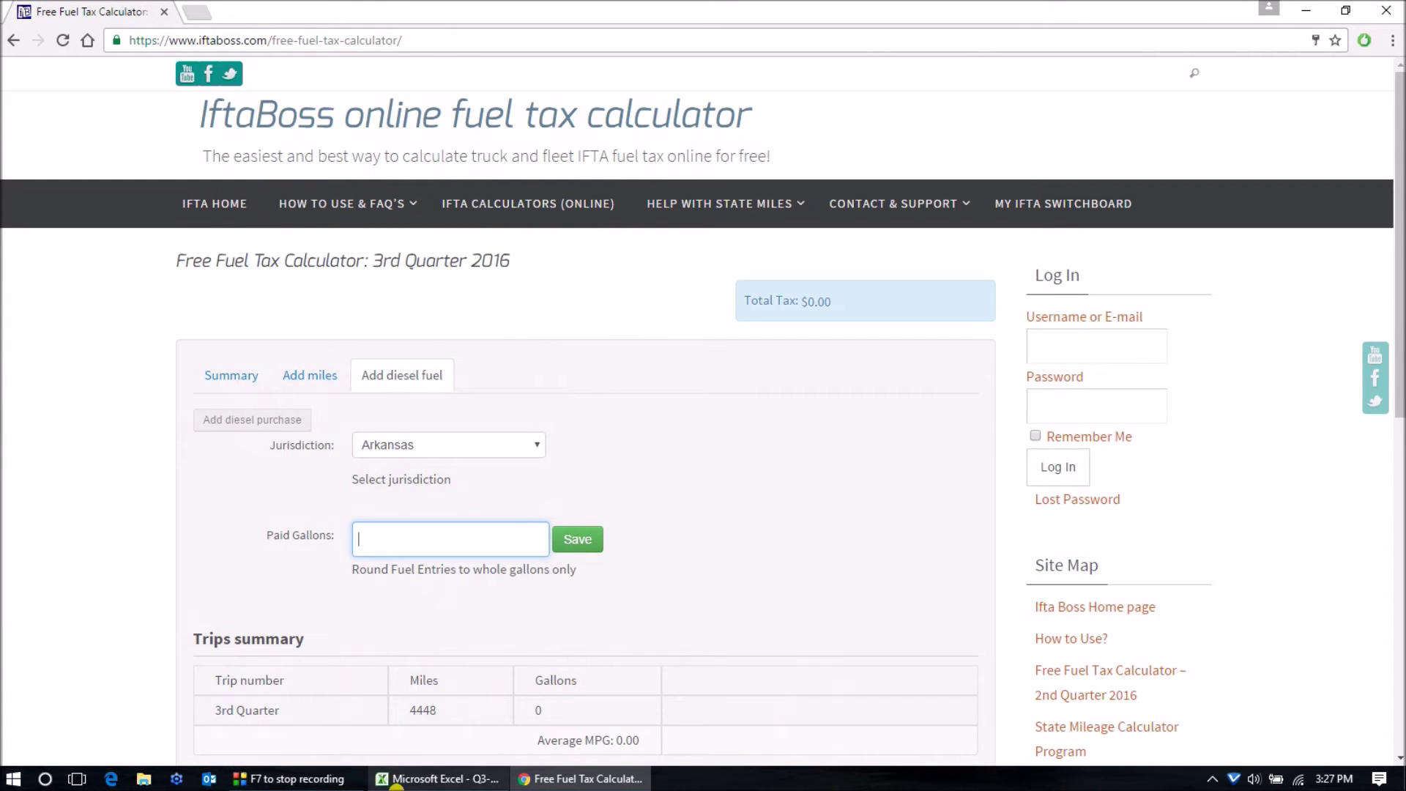
{"action": "mouse_move", "coordinate": [403, 778]}
{"action": "left_click", "coordinate": [411, 746]}
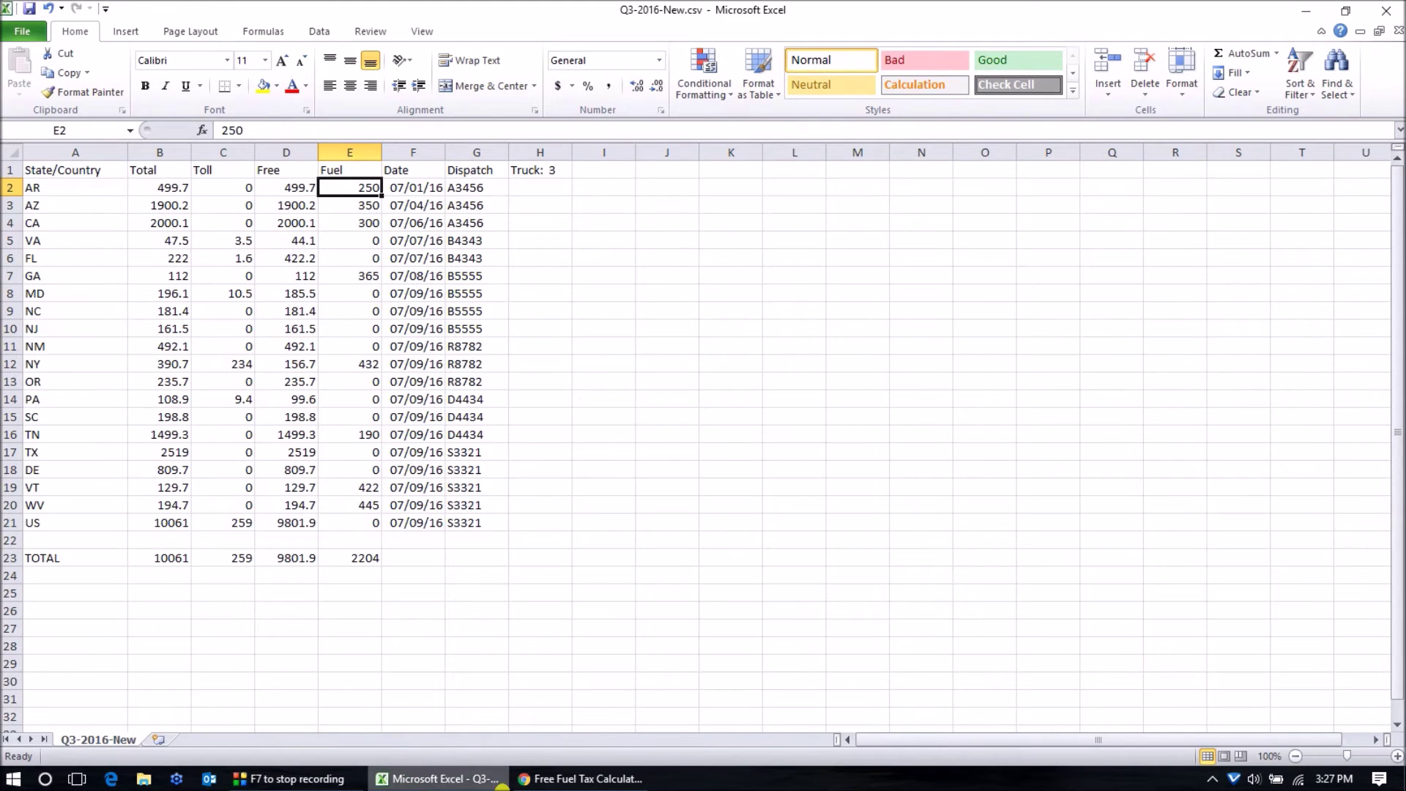
{"action": "left_click", "coordinate": [547, 781]}
{"action": "left_click", "coordinate": [449, 527]}
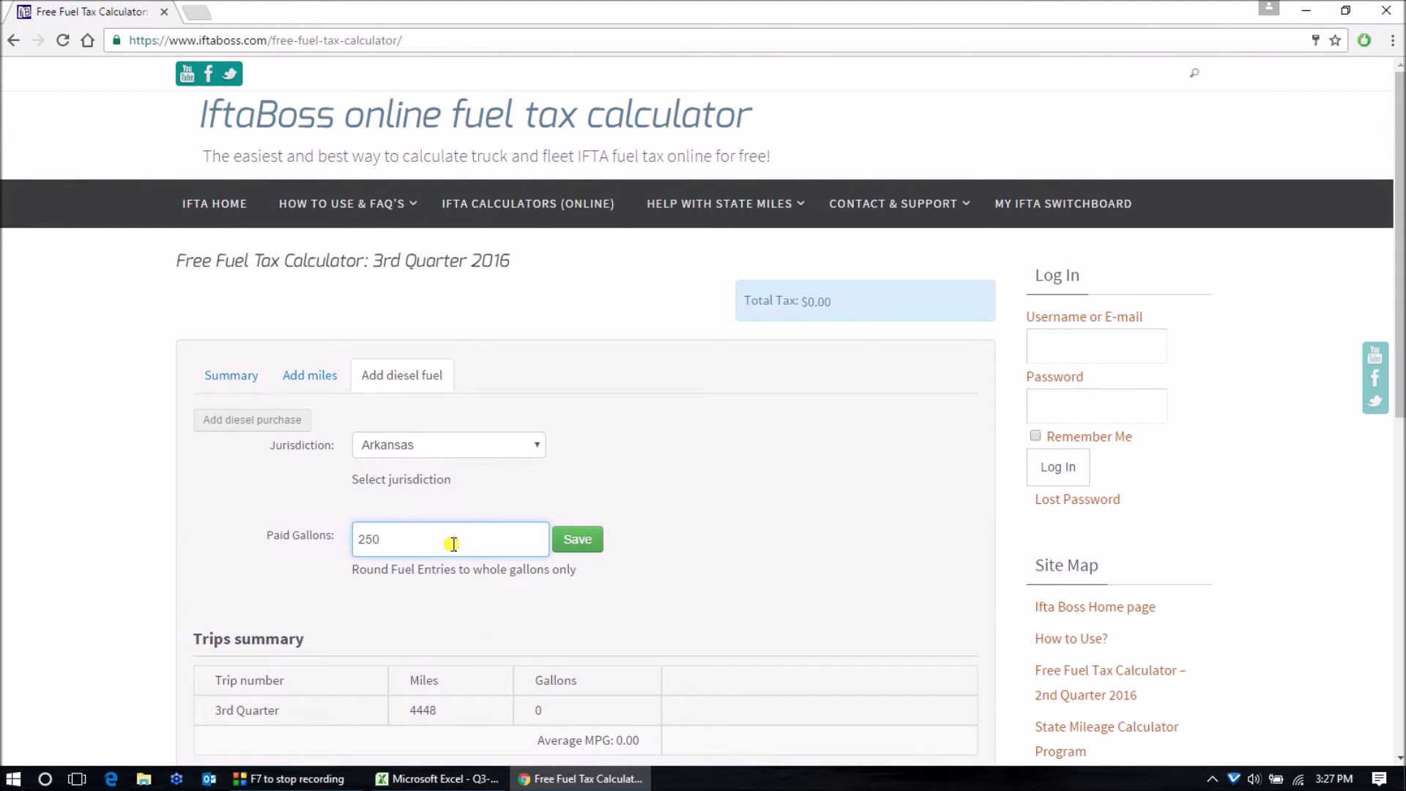
{"action": "key", "text": "Return"}
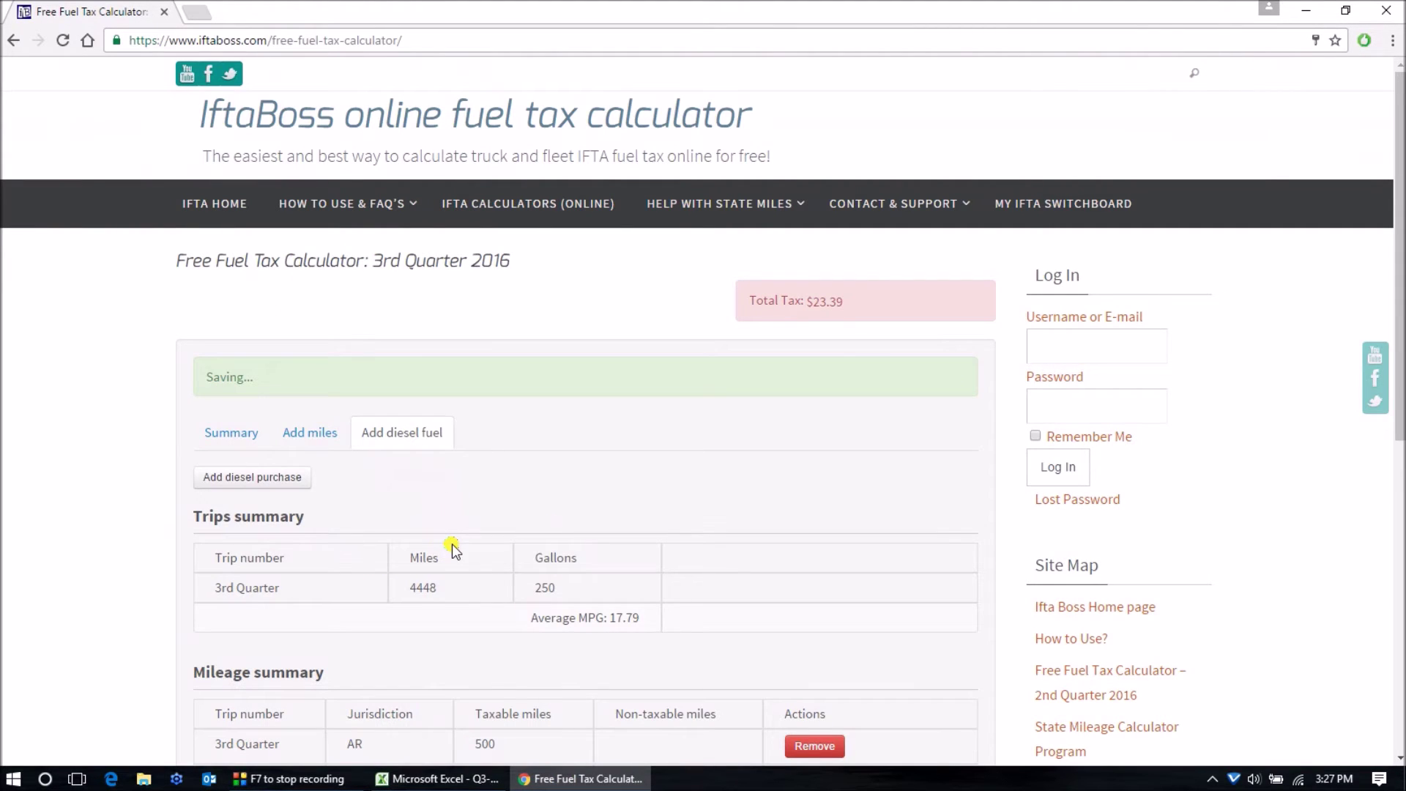
Record a 350-gallon Arizona diesel purchase, bringing gallons to 600 and total tax to $43.81.
{"action": "left_click", "coordinate": [415, 778]}
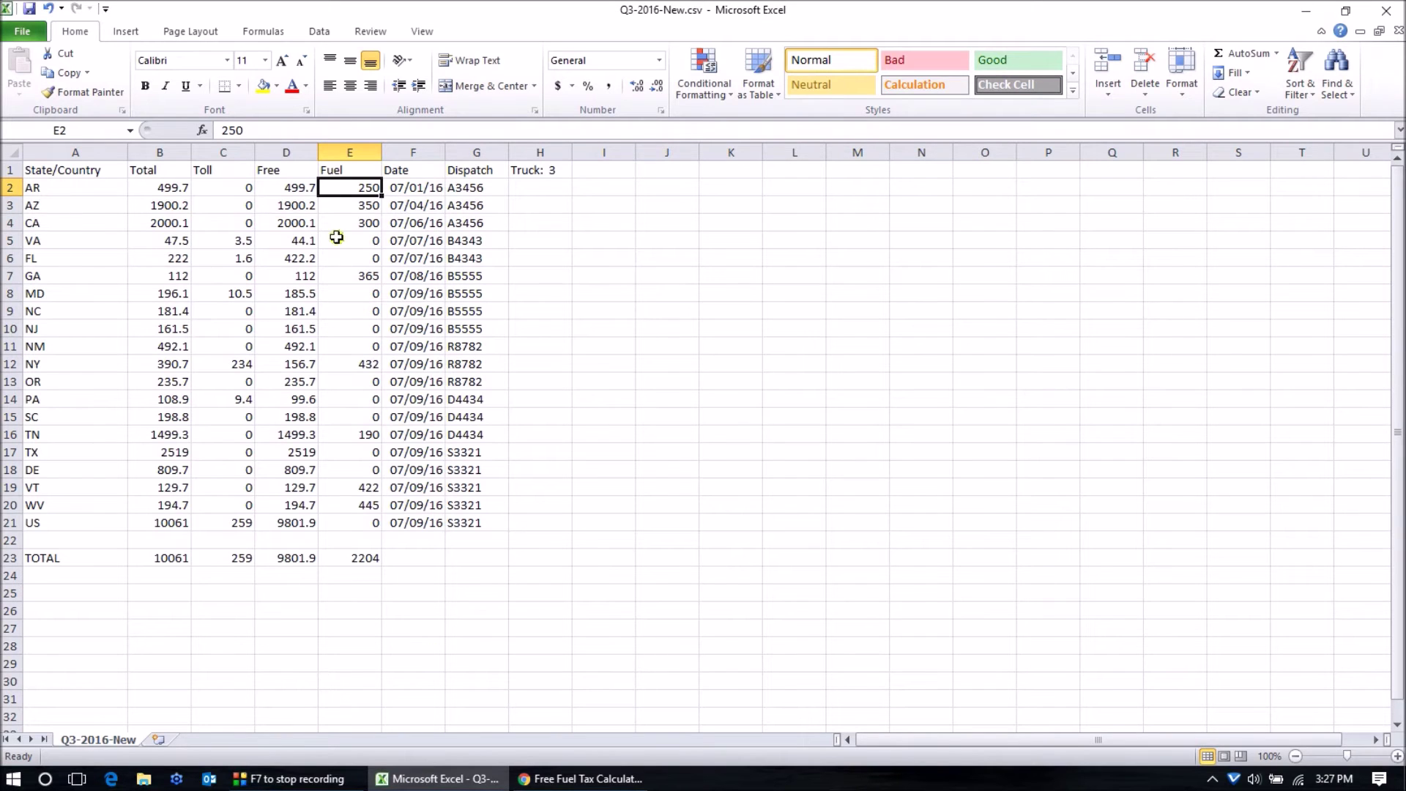
{"action": "left_click", "coordinate": [360, 208]}
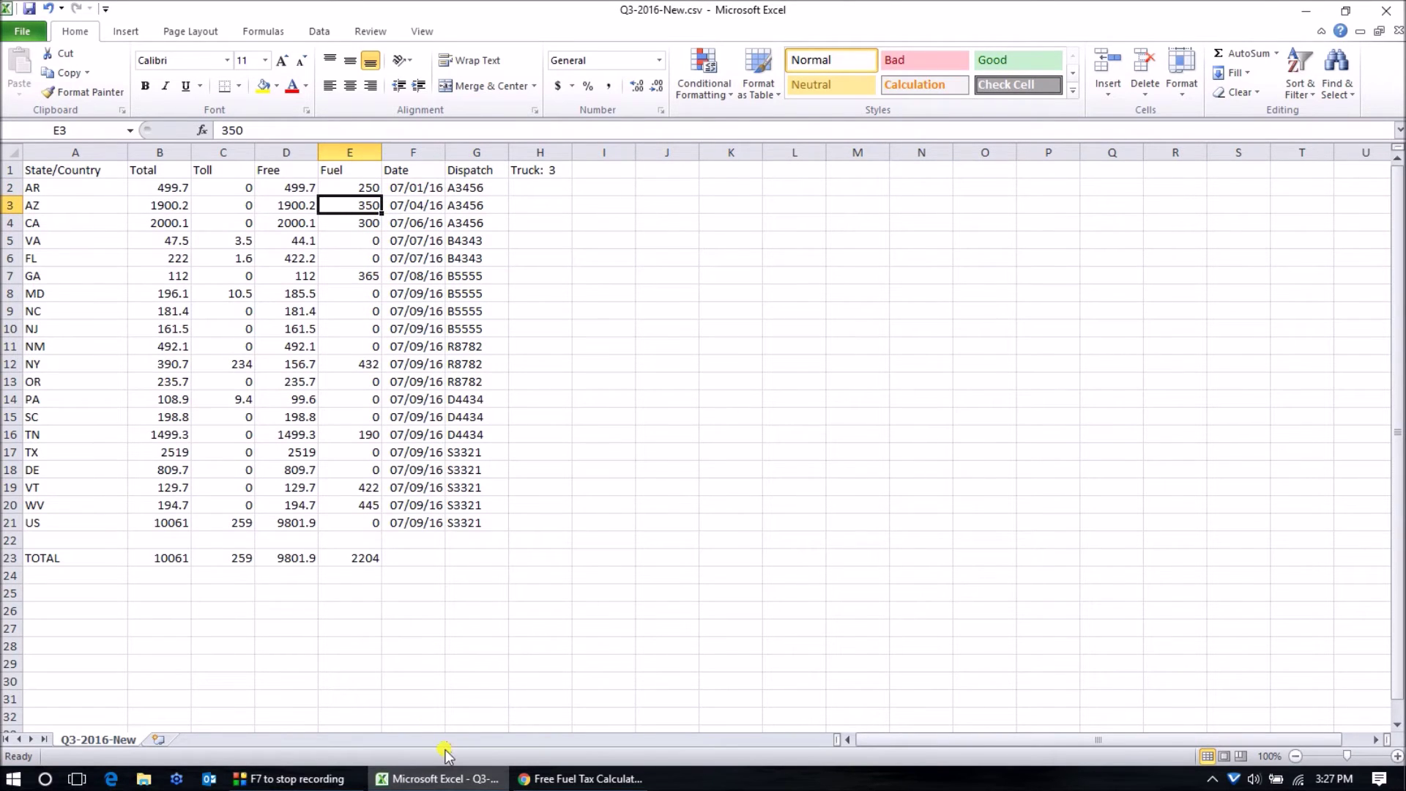
{"action": "left_click", "coordinate": [575, 778]}
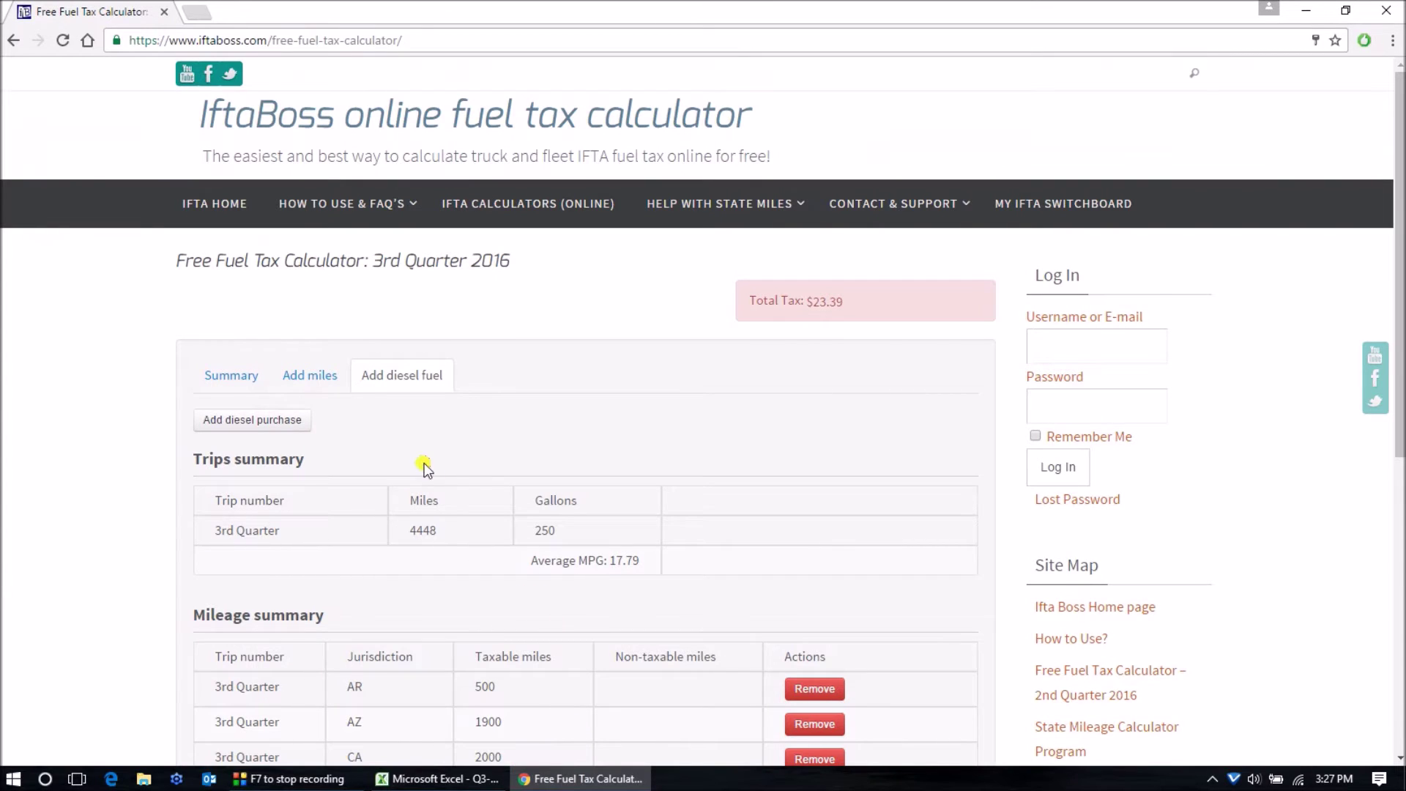
{"action": "left_click", "coordinate": [276, 423]}
{"action": "left_click", "coordinate": [357, 446]}
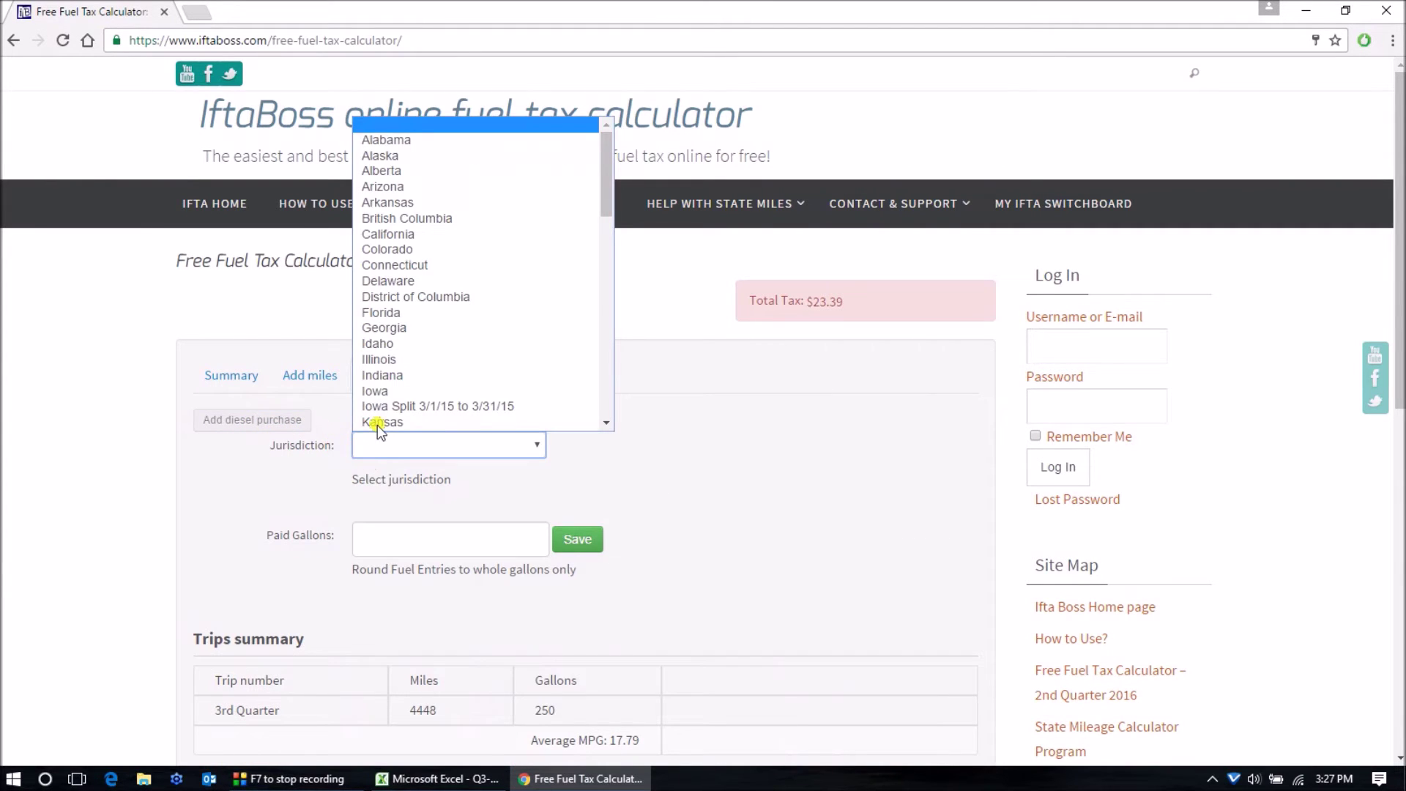
{"action": "left_click", "coordinate": [403, 184]}
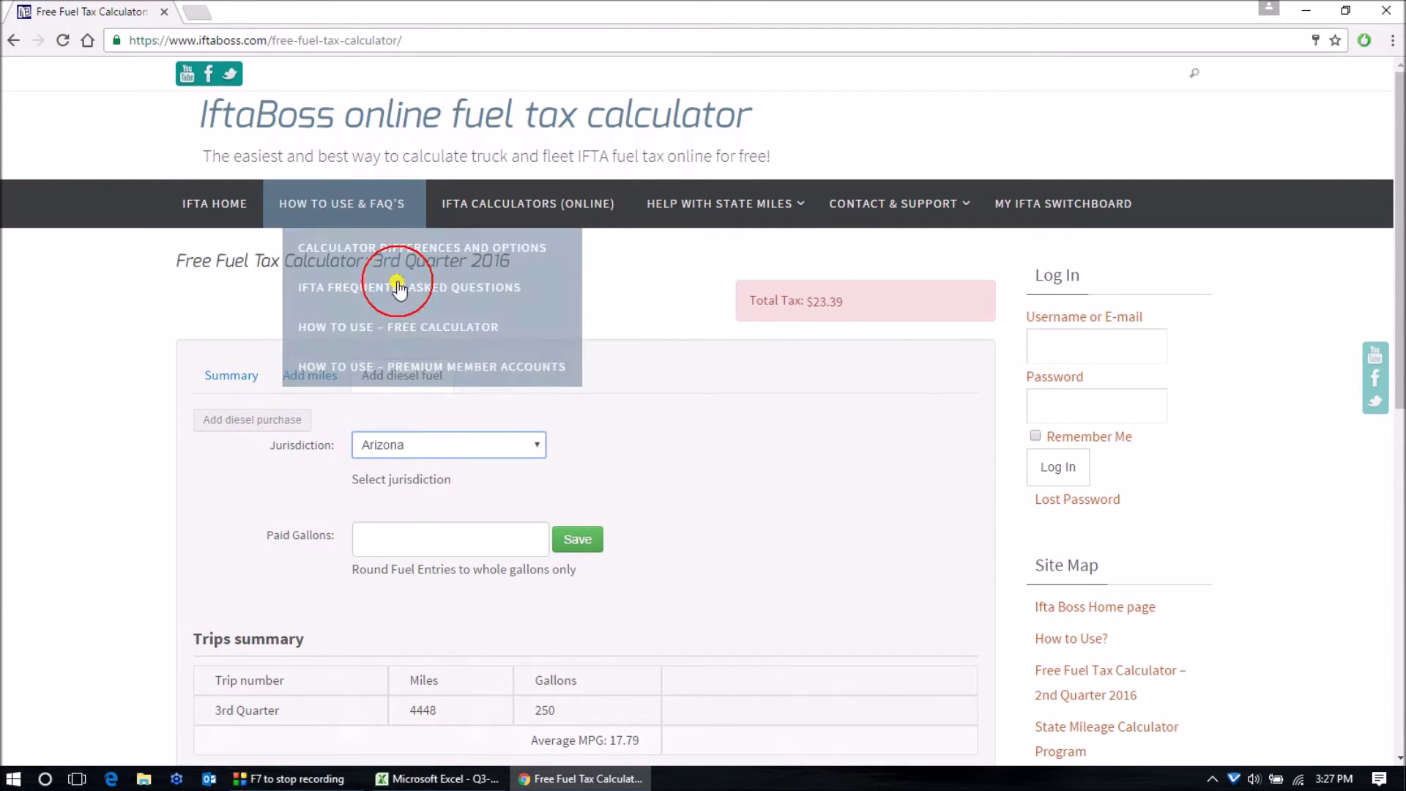
{"action": "left_click", "coordinate": [408, 534]}
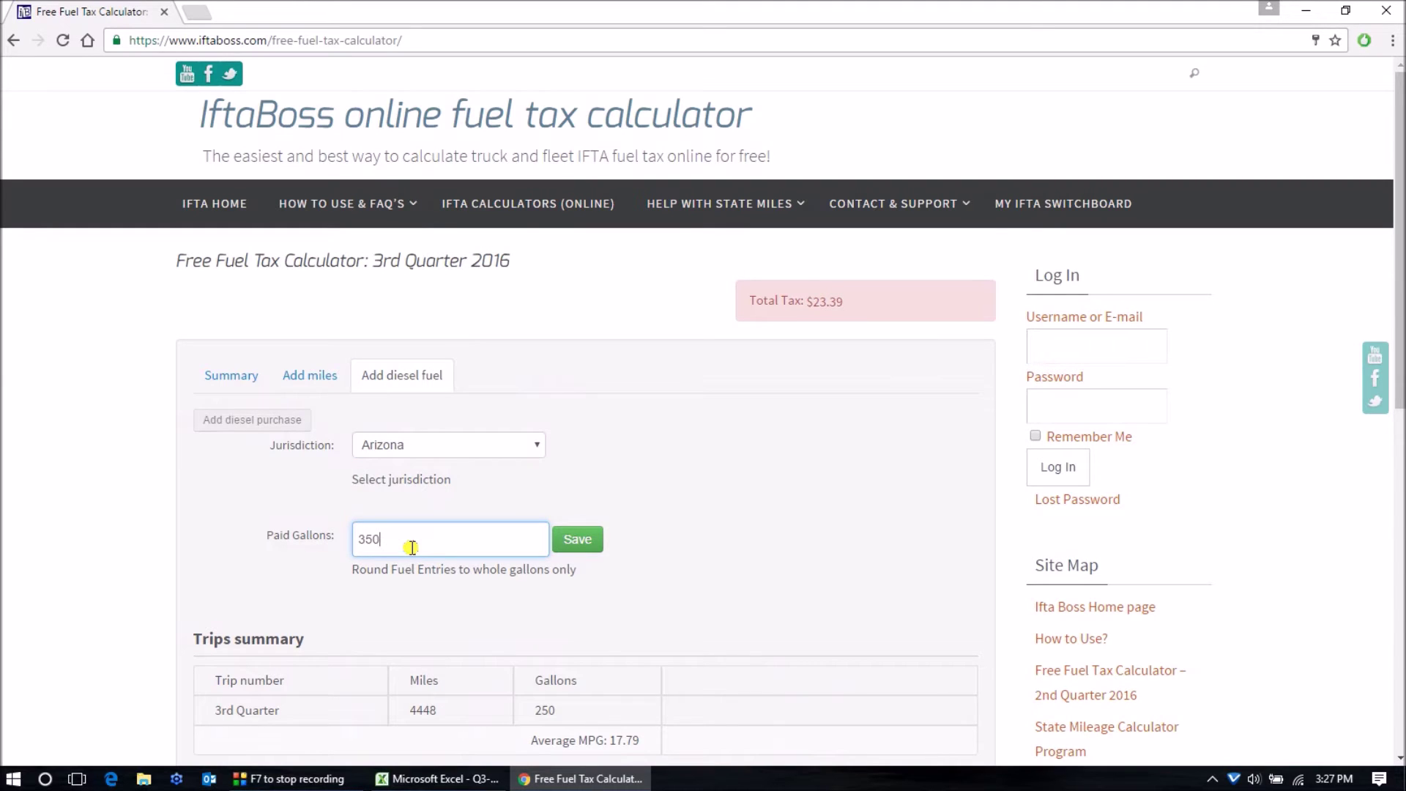
{"action": "key", "text": "Return"}
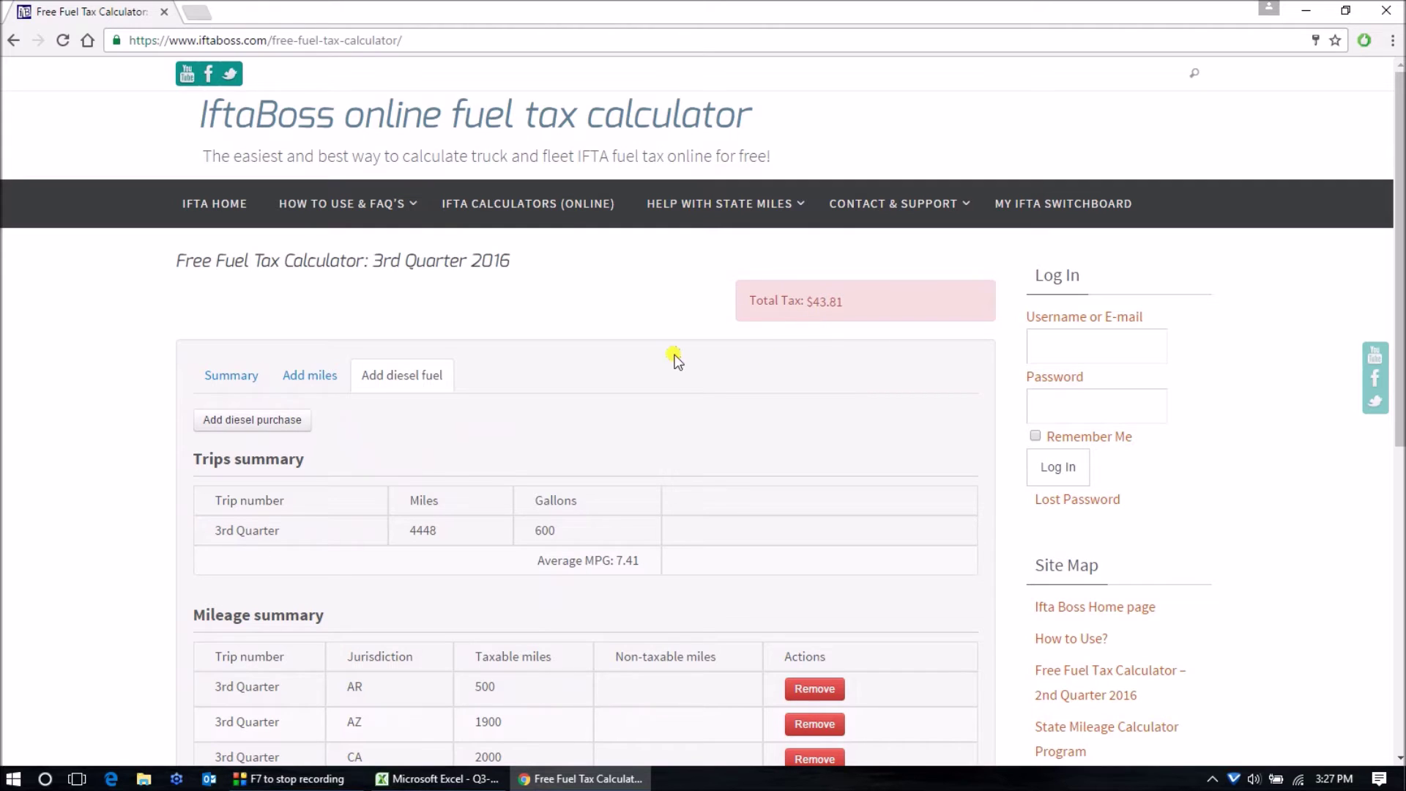
{"action": "left_click", "coordinate": [438, 778]}
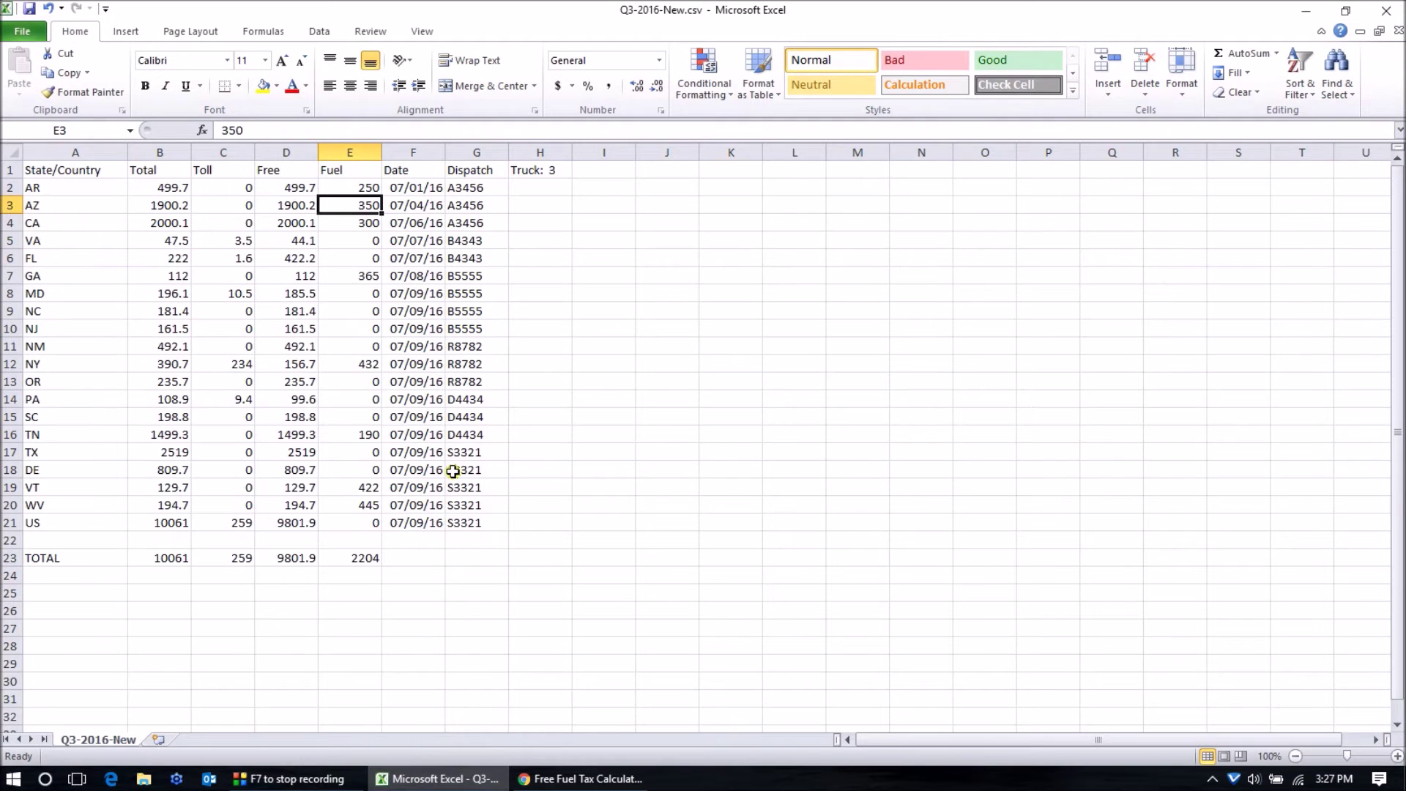
Record California's 300-gallon diesel purchase, making 900 gallons, 4.94 MPG and $19.95 total tax.
{"action": "left_click", "coordinate": [368, 224]}
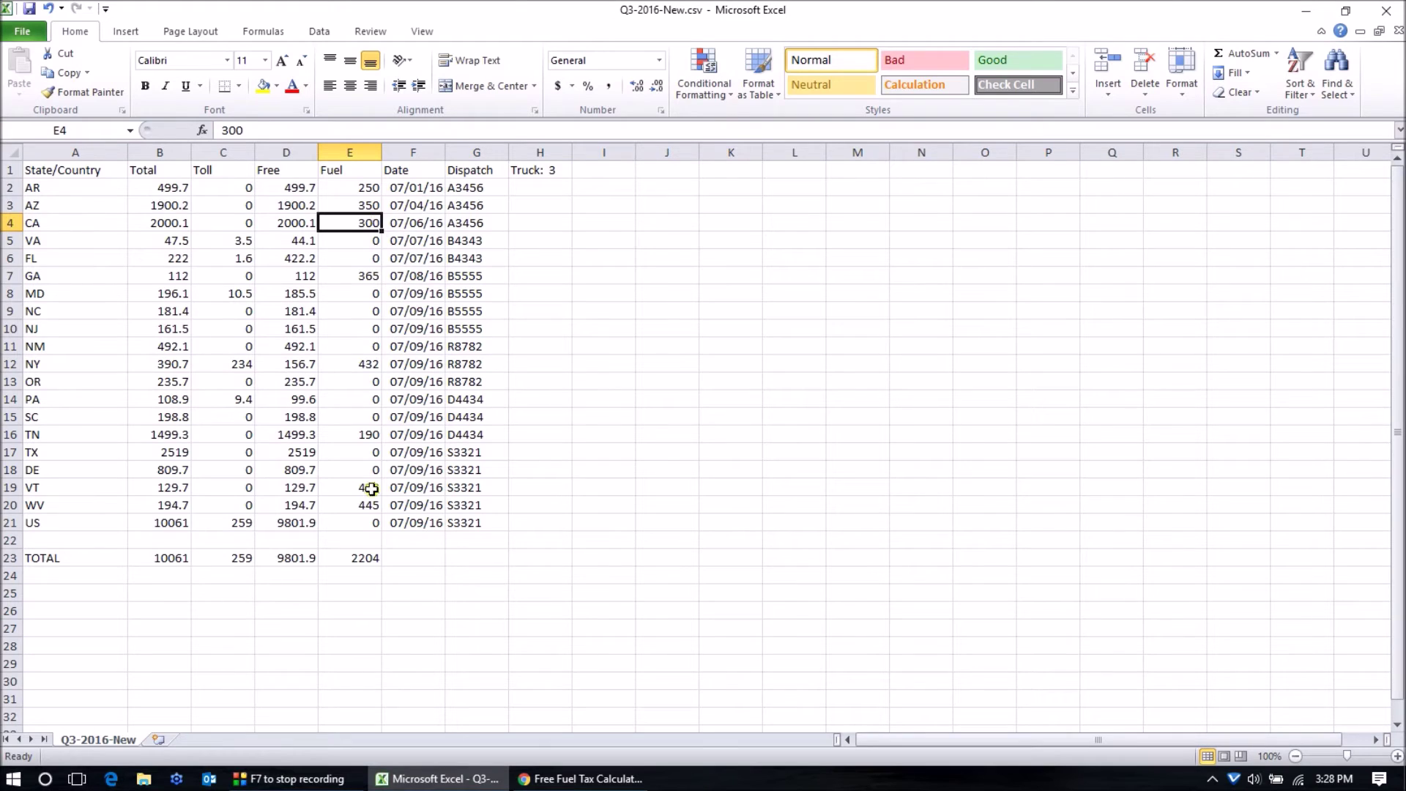
{"action": "left_click", "coordinate": [571, 779]}
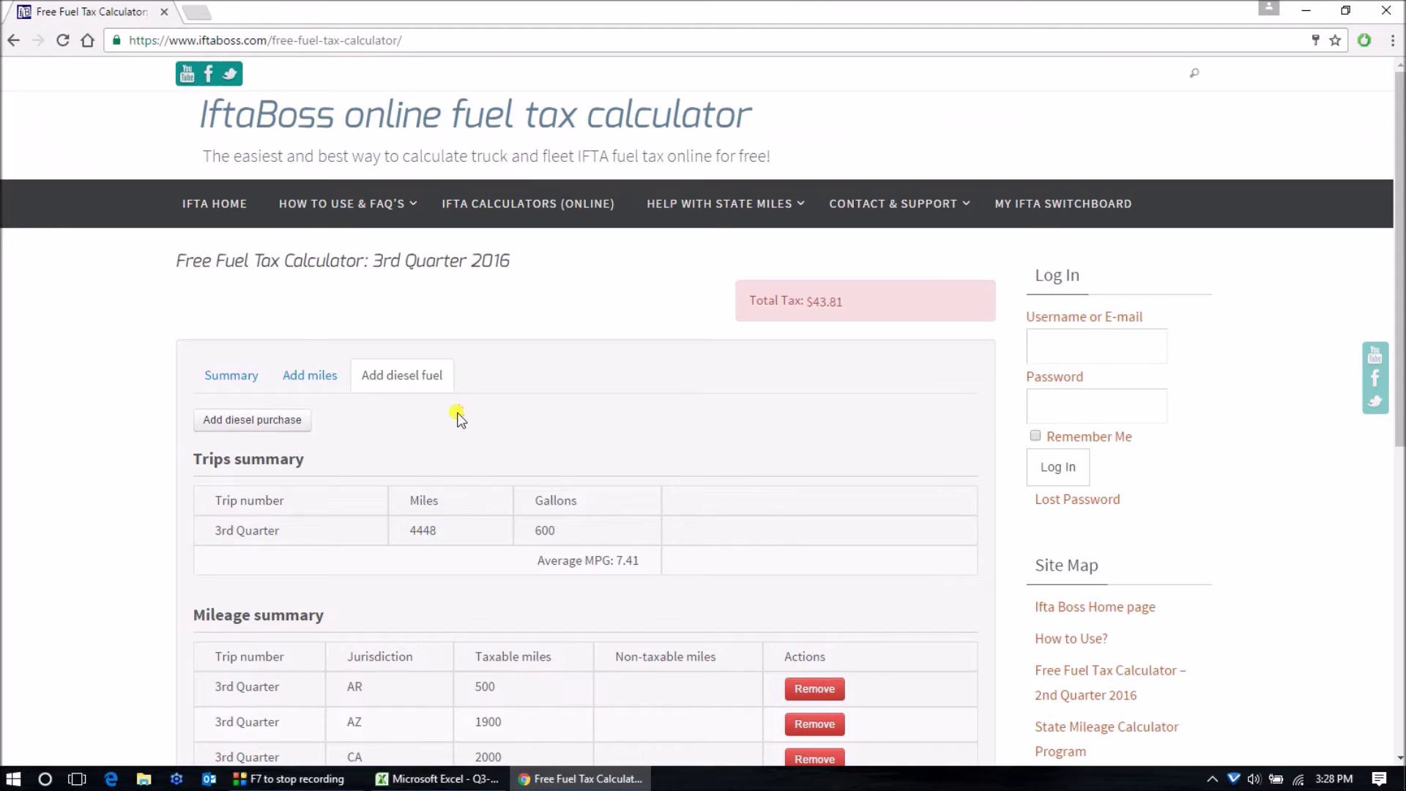
{"action": "left_click", "coordinate": [291, 411]}
{"action": "left_click", "coordinate": [386, 446]}
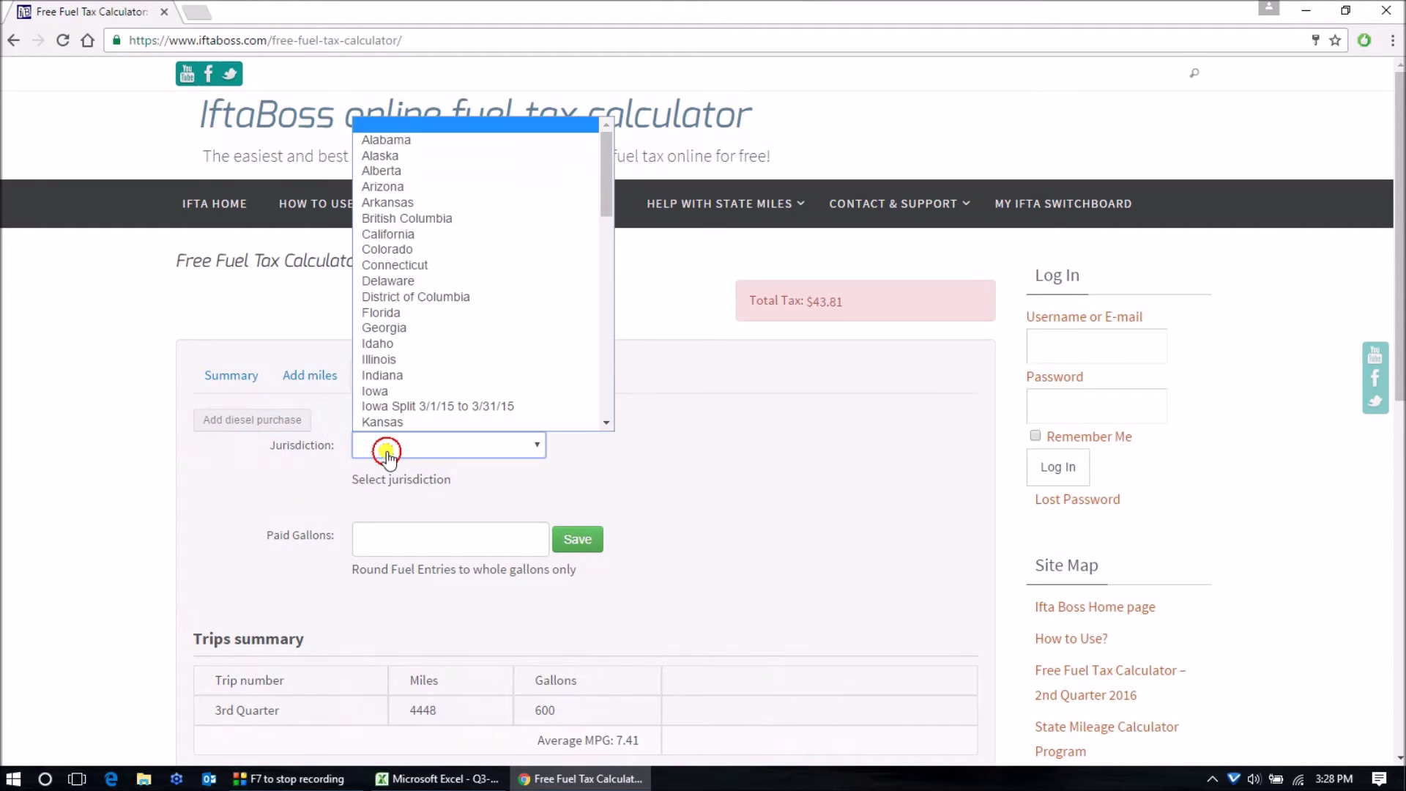
{"action": "left_click", "coordinate": [403, 233]}
{"action": "left_click", "coordinate": [388, 535]}
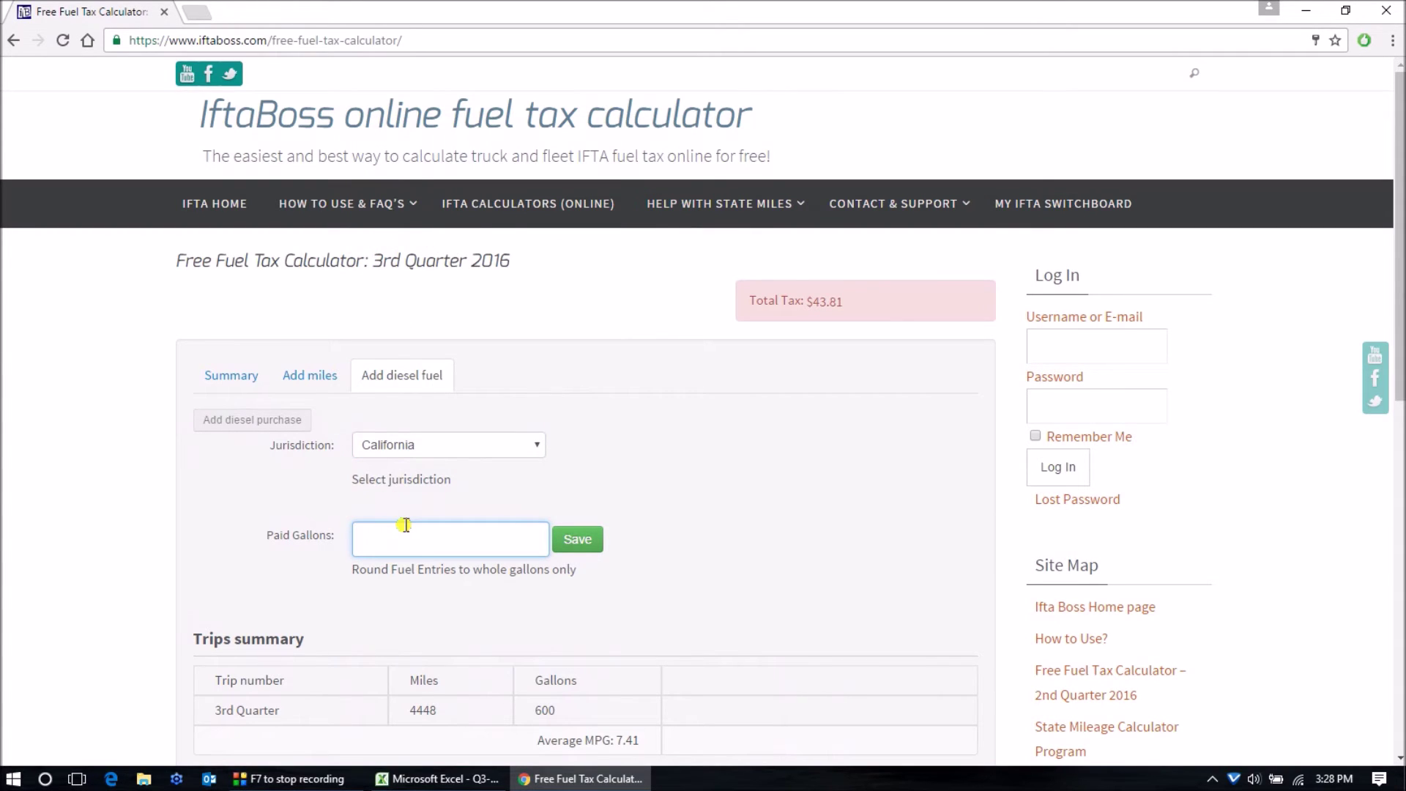
{"action": "key", "text": "Return"}
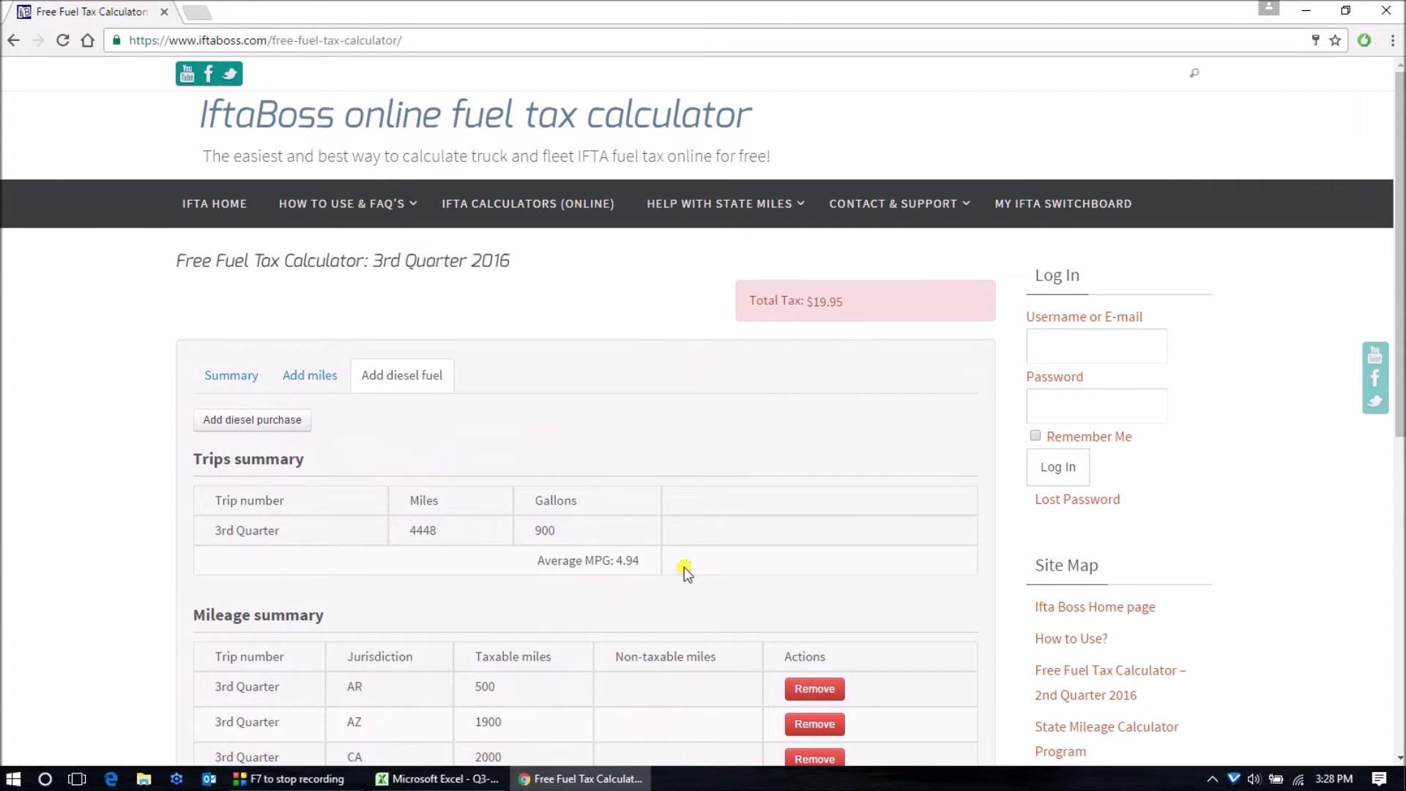
{"action": "left_click", "coordinate": [443, 779]}
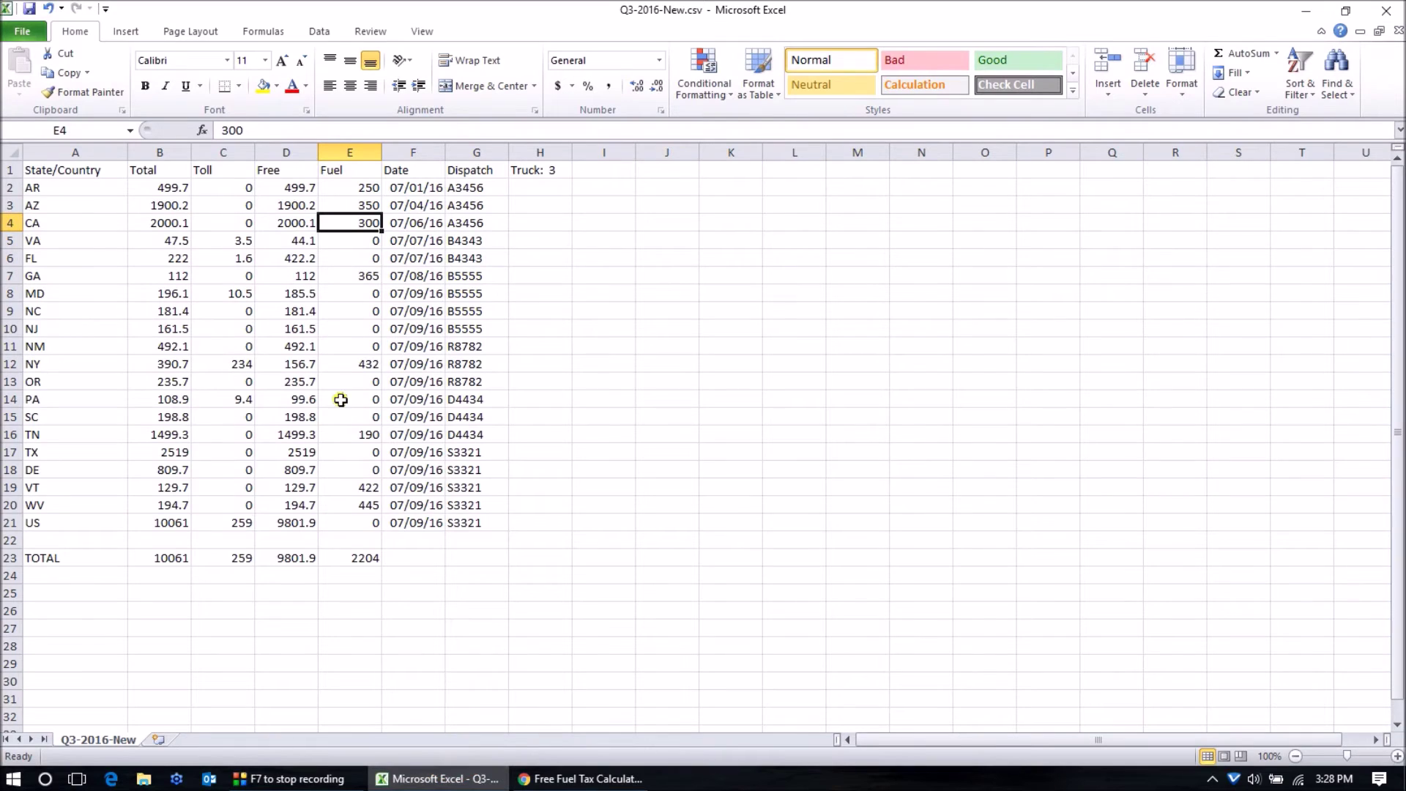
Select the mileage and fuel columns to see 10061 miles and 2204 gallons, and note Truck: 3.
{"action": "left_click_drag", "start_coordinate": [165, 189], "coordinate": [172, 517]}
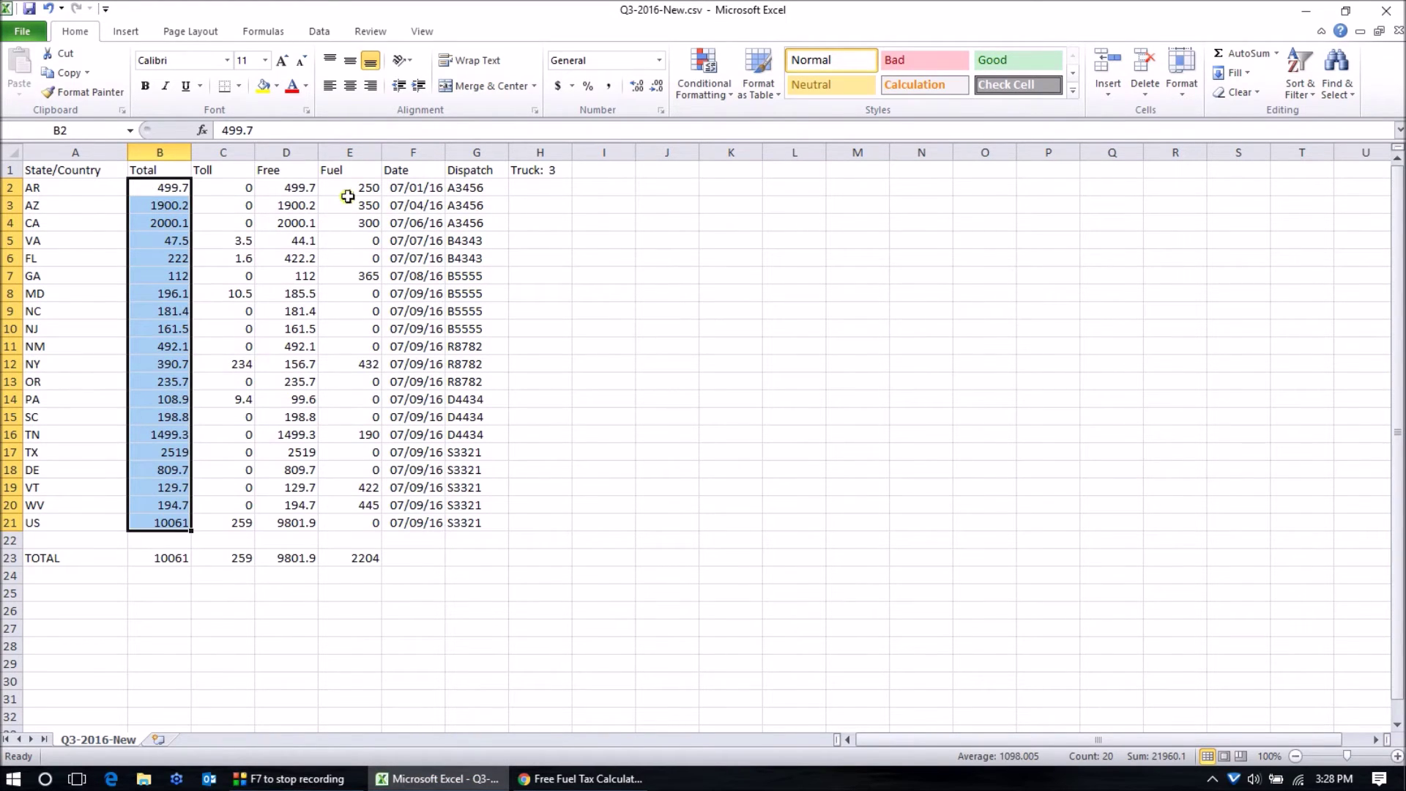
{"action": "left_click_drag", "start_coordinate": [347, 195], "coordinate": [366, 524]}
{"action": "left_click", "coordinate": [559, 370]}
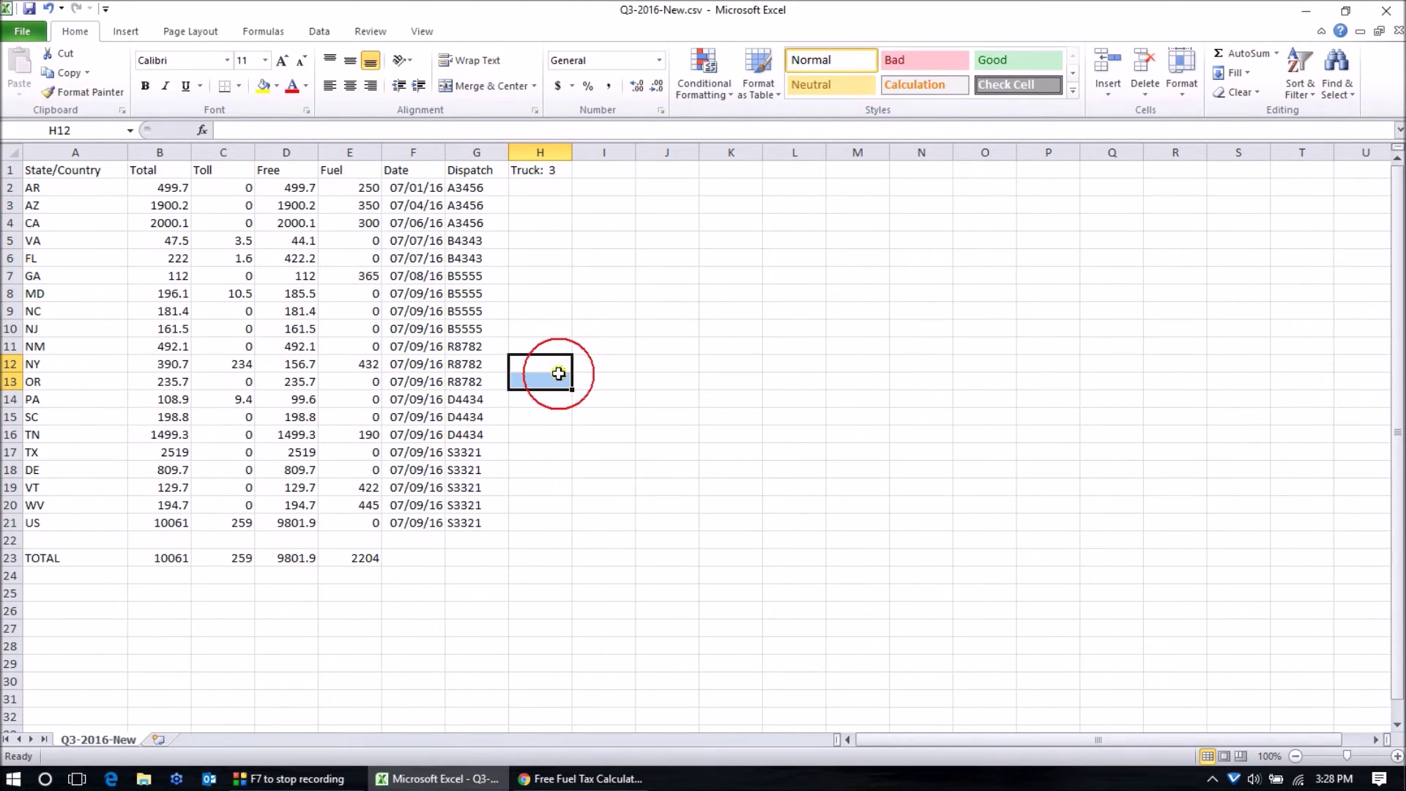
{"action": "left_click", "coordinate": [545, 346]}
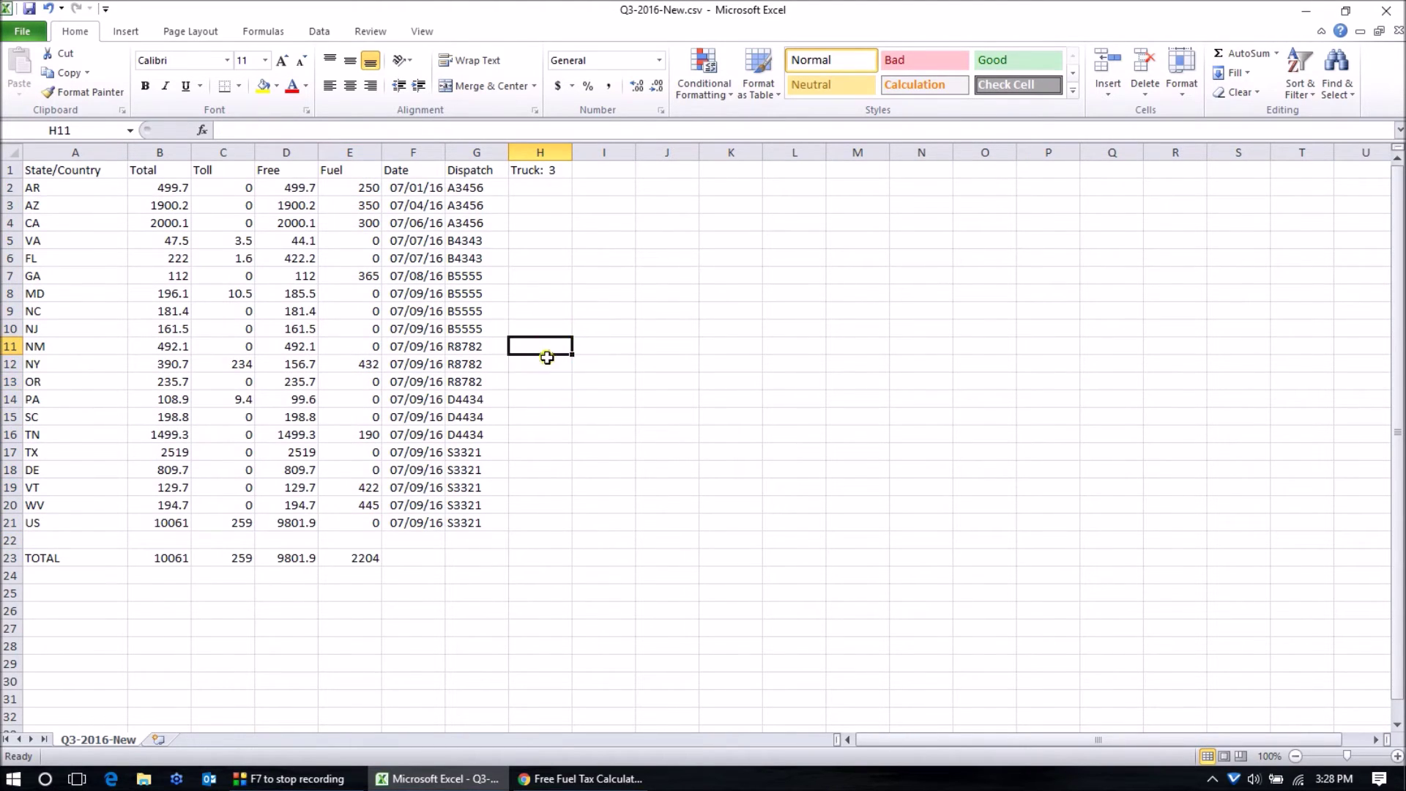
{"action": "left_click", "coordinate": [553, 171]}
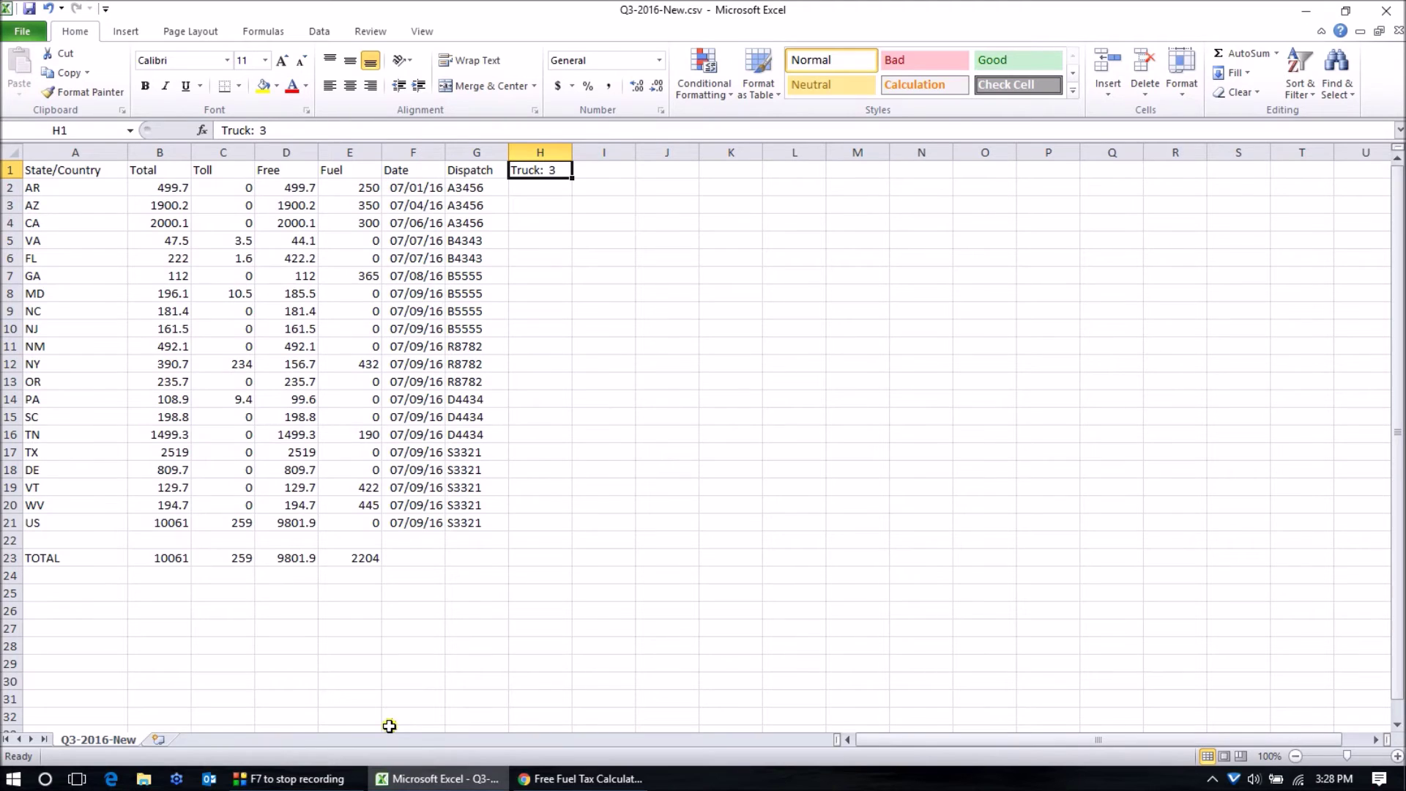
{"action": "left_click", "coordinate": [584, 778]}
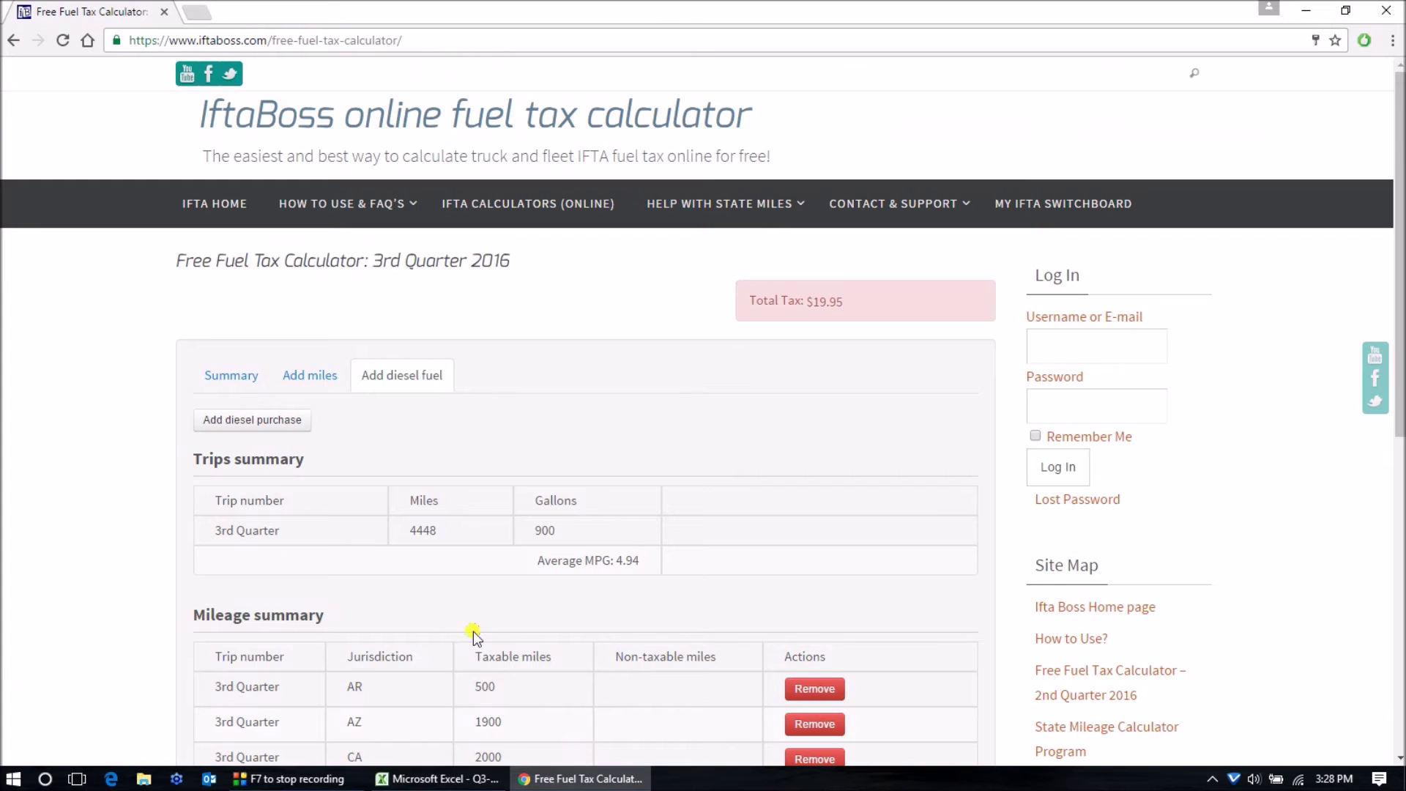
{"action": "scroll", "coordinate": [157, 462], "scroll_direction": "down", "scroll_amount": 8}
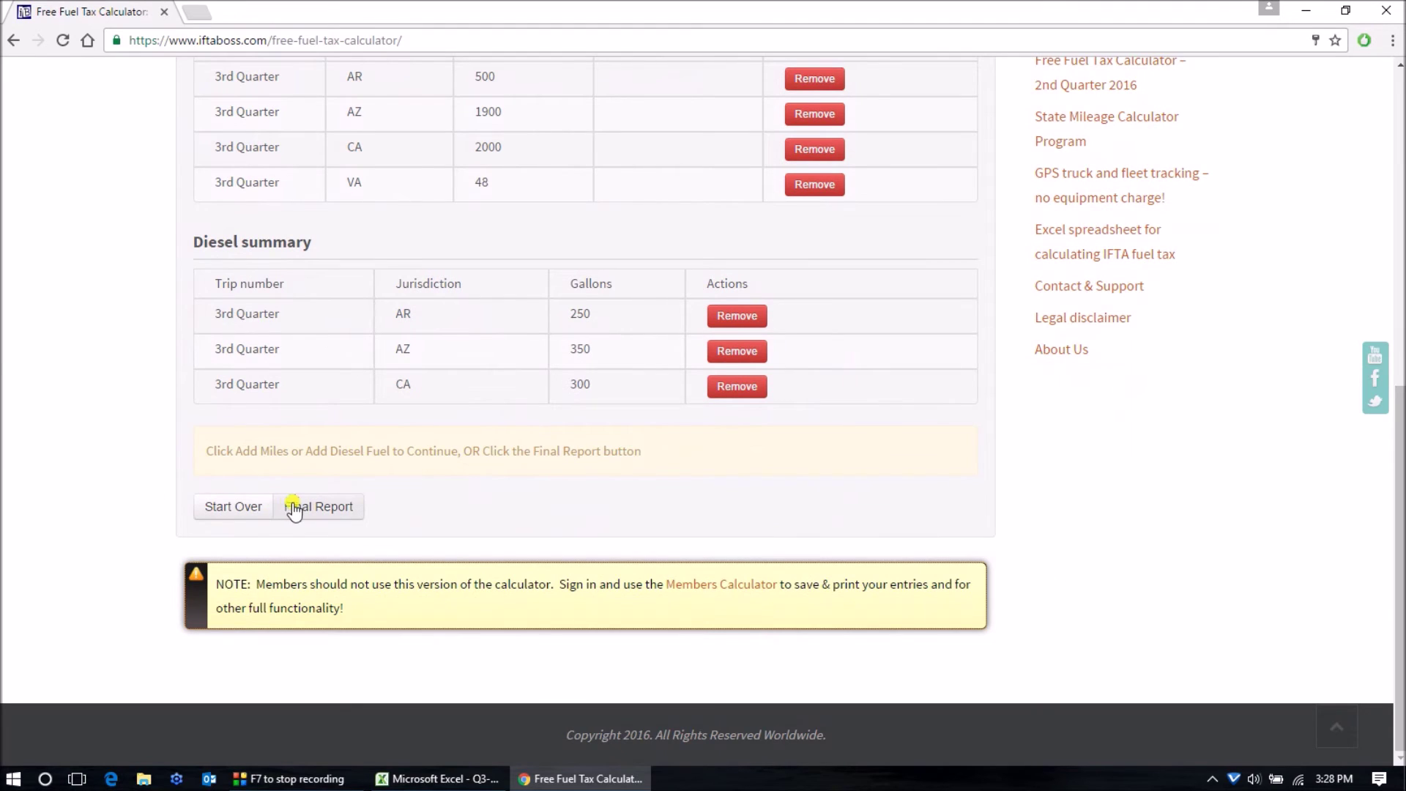
{"action": "left_click", "coordinate": [294, 506]}
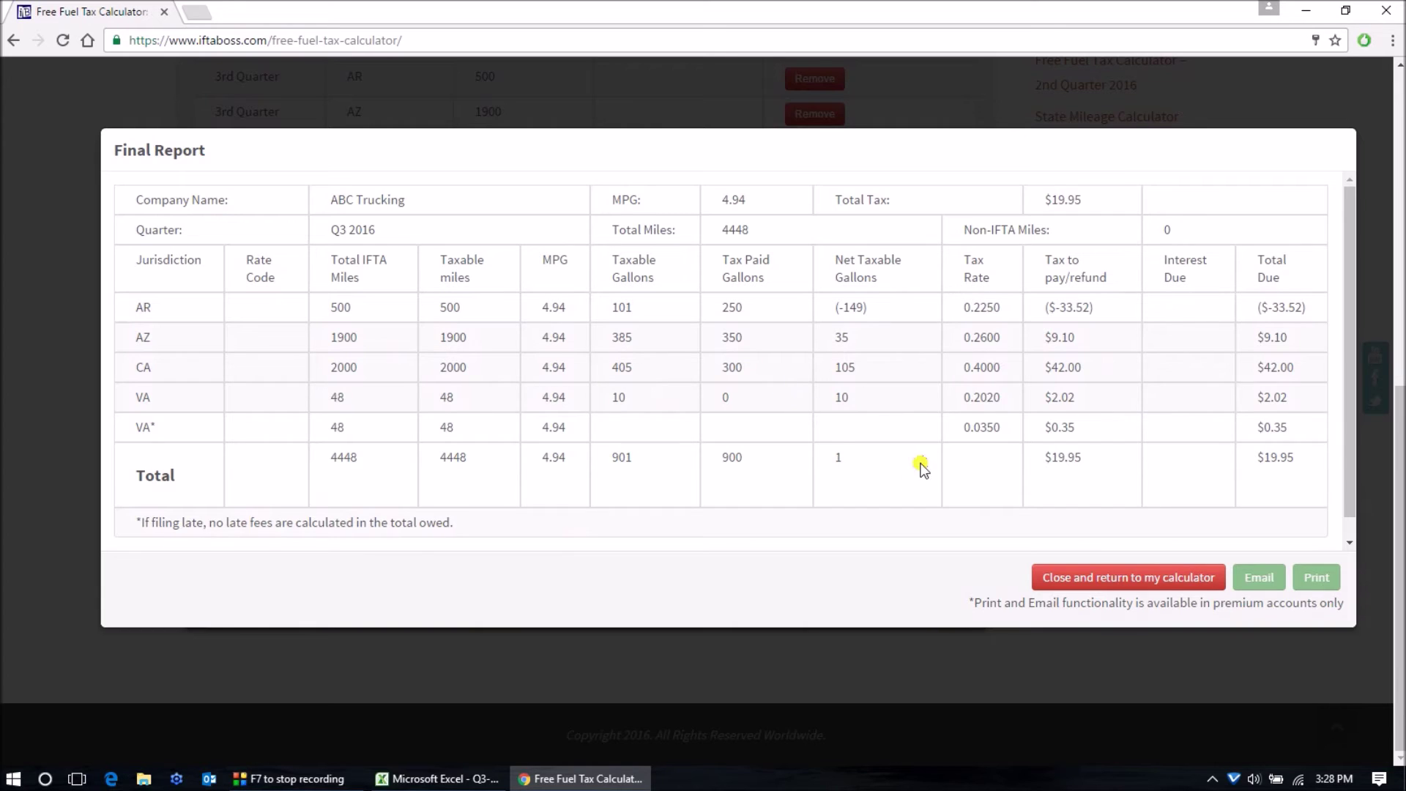
{"action": "left_click", "coordinate": [1062, 571]}
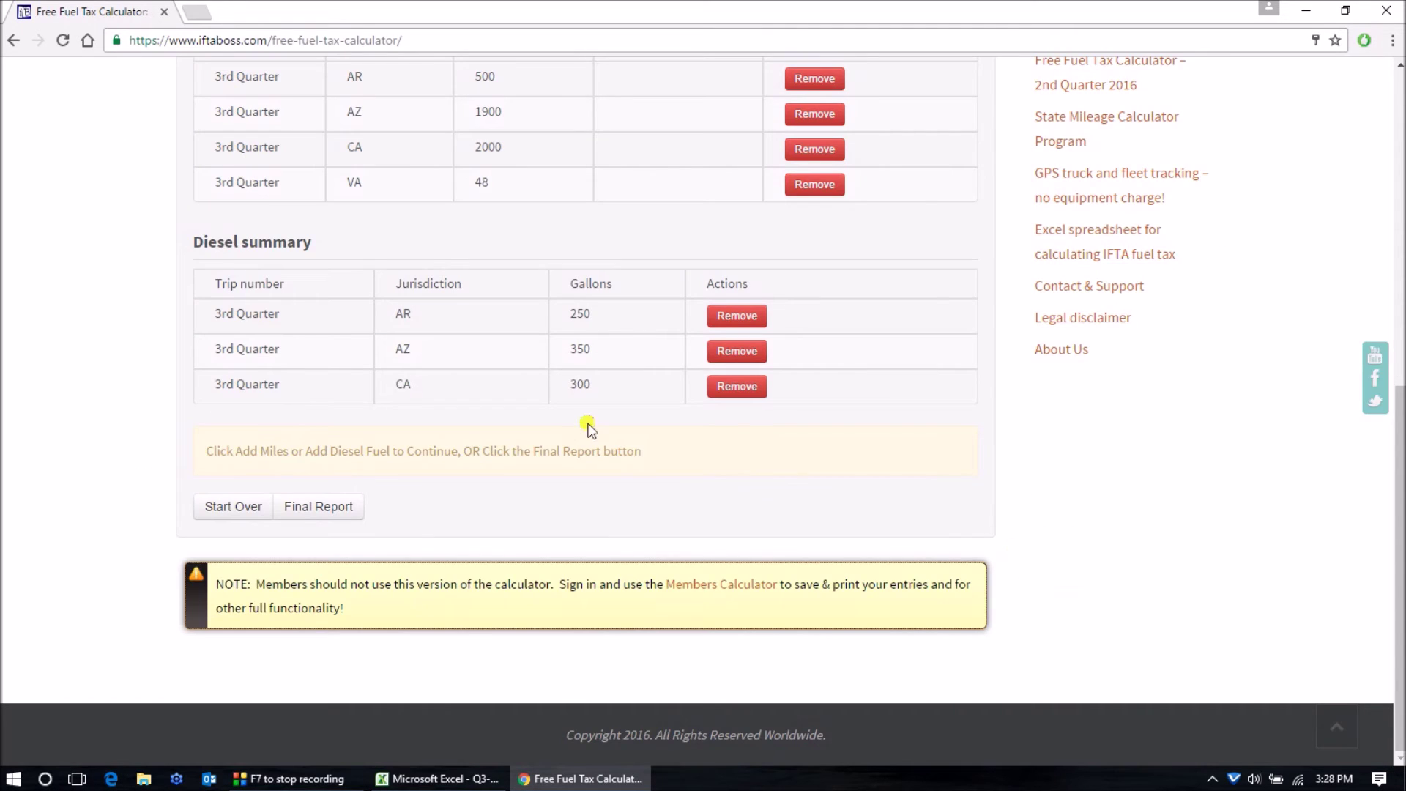
Scroll through the Mileage and Diesel summaries showing 4448 miles, 900 gallons and $19.95 tax.
{"action": "scroll", "coordinate": [429, 423], "scroll_direction": "up", "scroll_amount": 2}
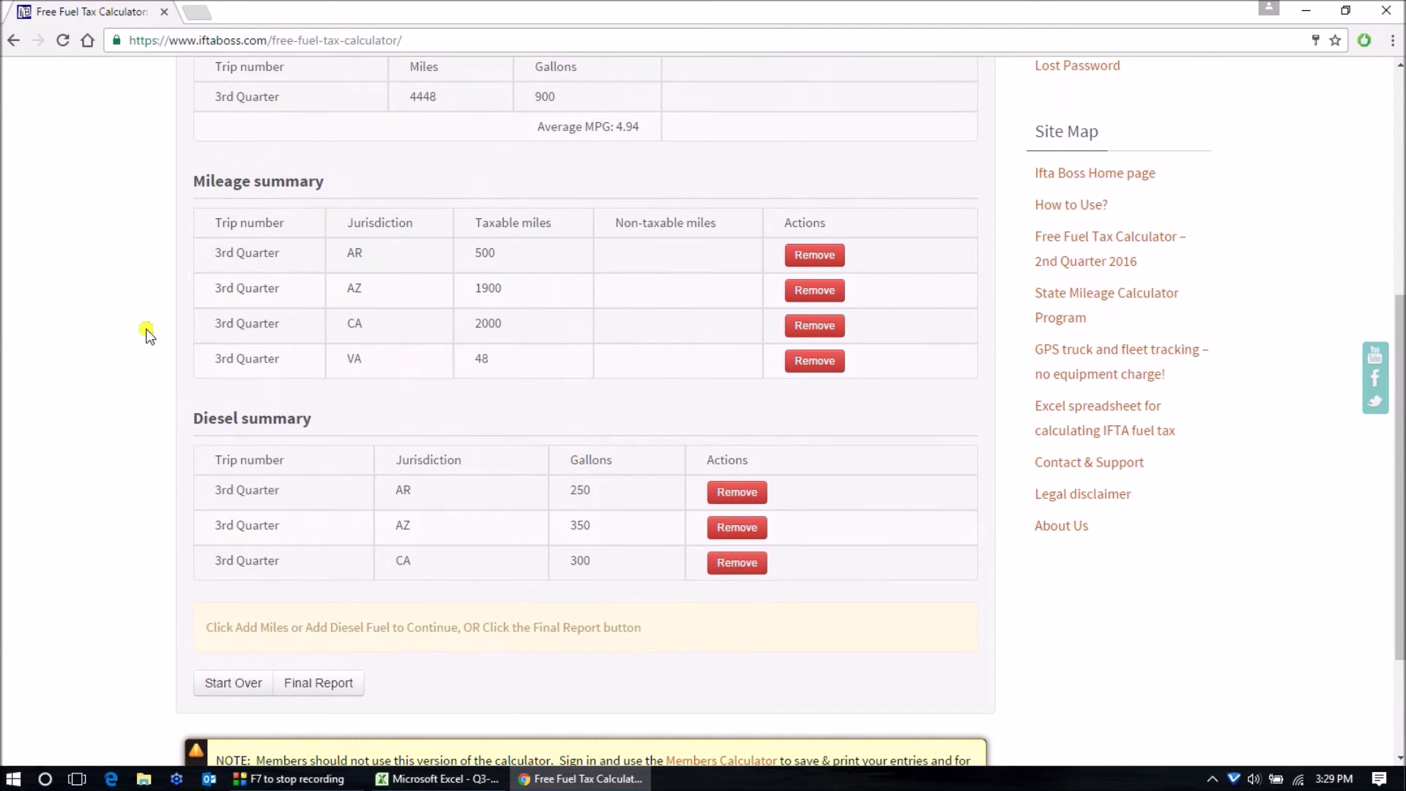
{"action": "scroll", "coordinate": [234, 341], "scroll_direction": "up", "scroll_amount": 1}
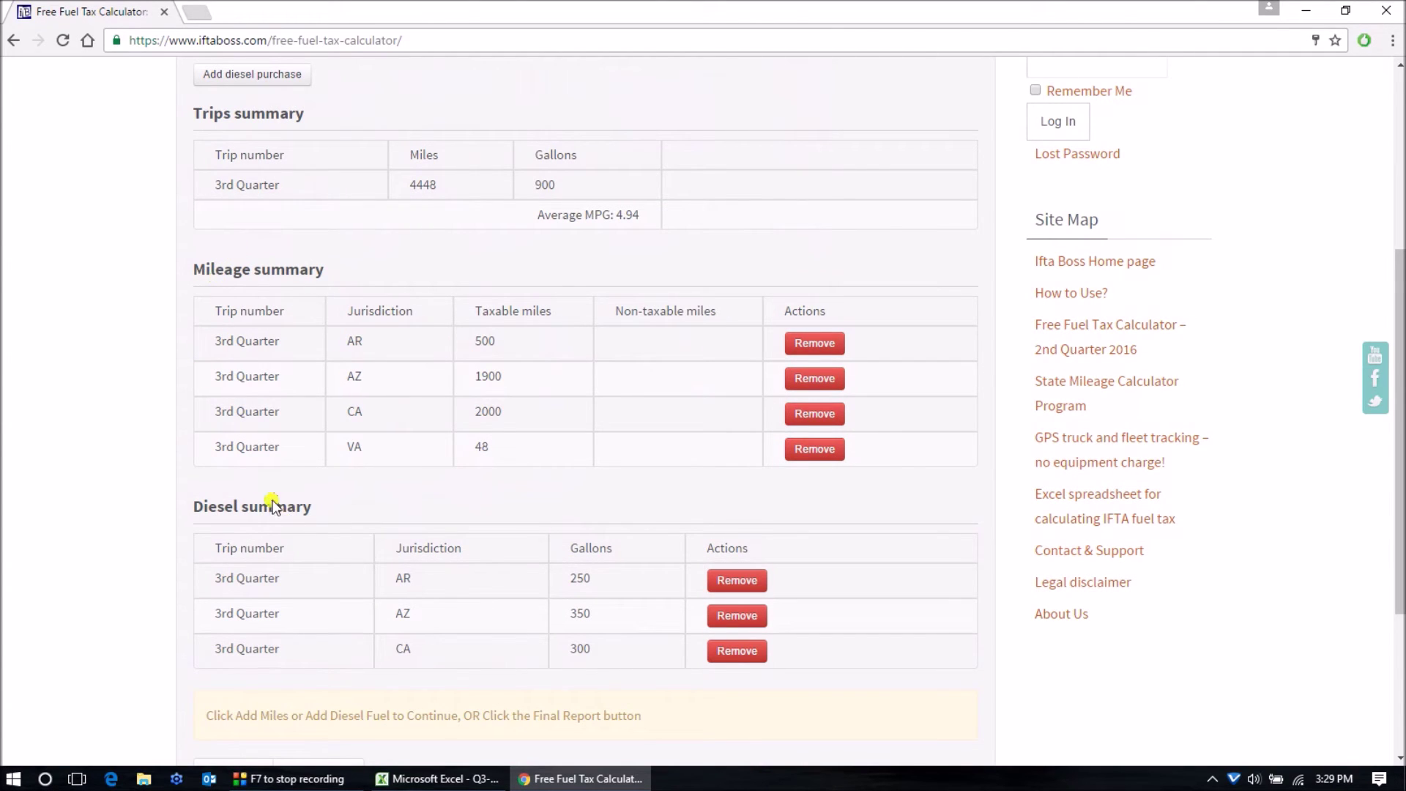
{"action": "scroll", "coordinate": [217, 475], "scroll_direction": "down", "scroll_amount": 1}
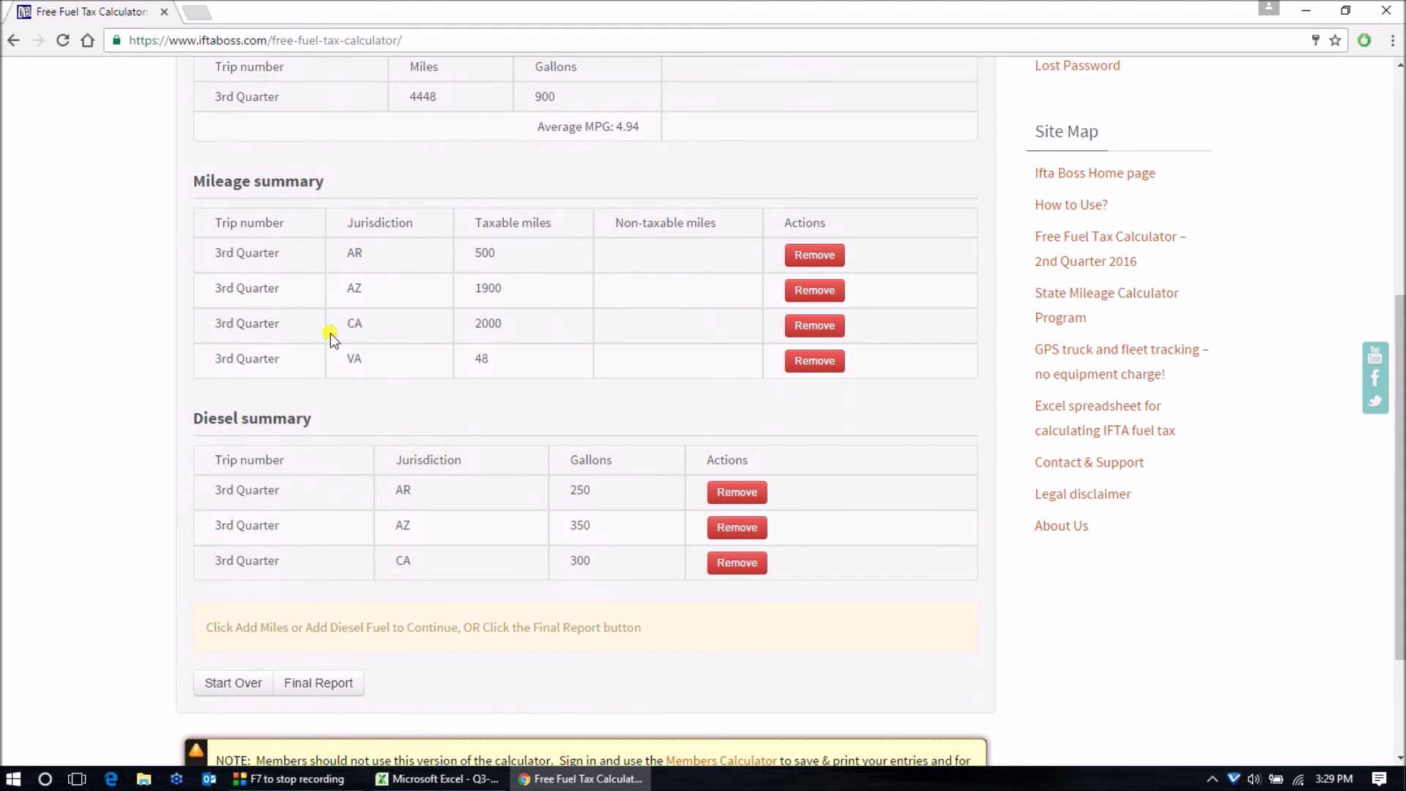
{"action": "scroll", "coordinate": [451, 337], "scroll_direction": "up", "scroll_amount": 5}
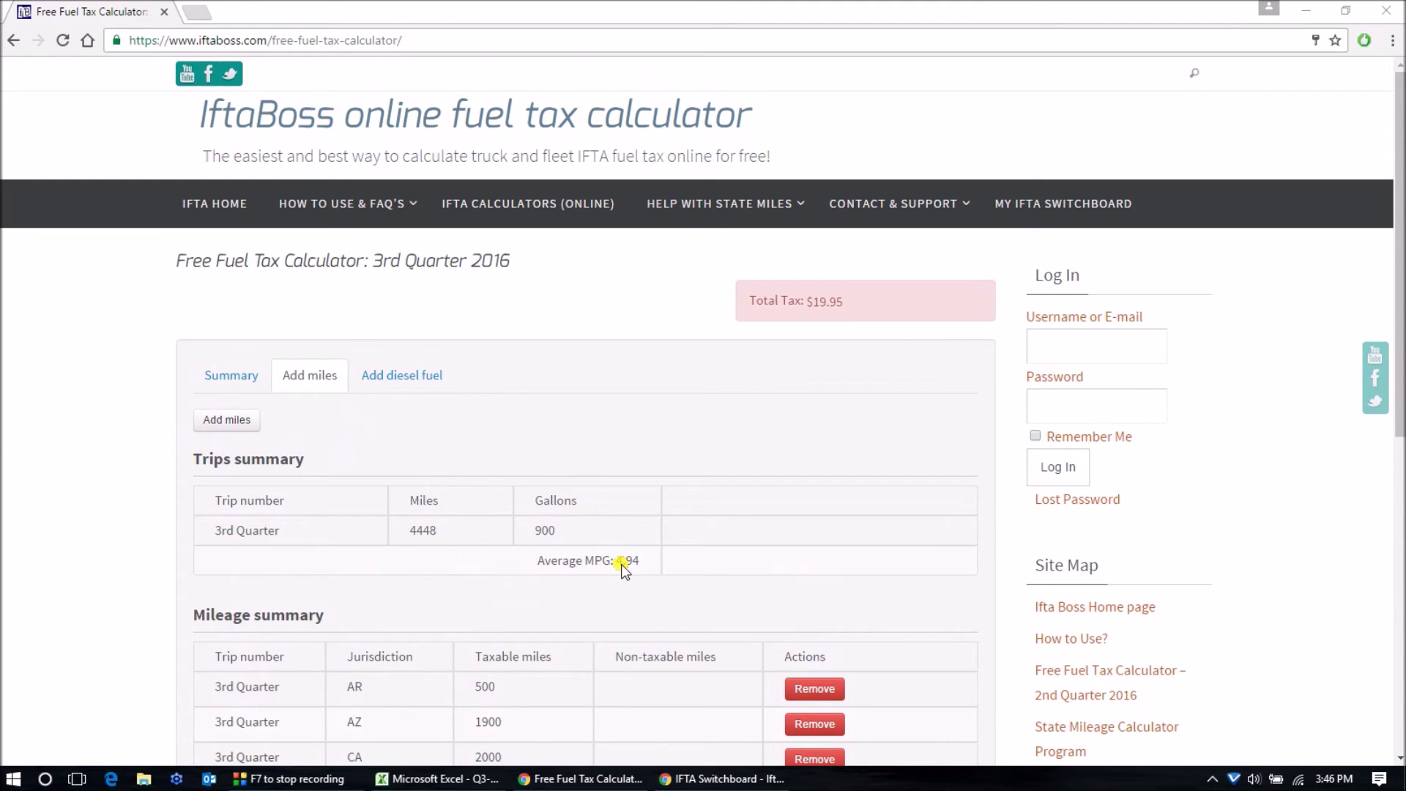
Scroll to review the mileage summary: AR 500, AZ 1900, CA 2000, VA 48, totaling 4448.
{"action": "scroll", "coordinate": [621, 564], "scroll_direction": "down", "scroll_amount": 1}
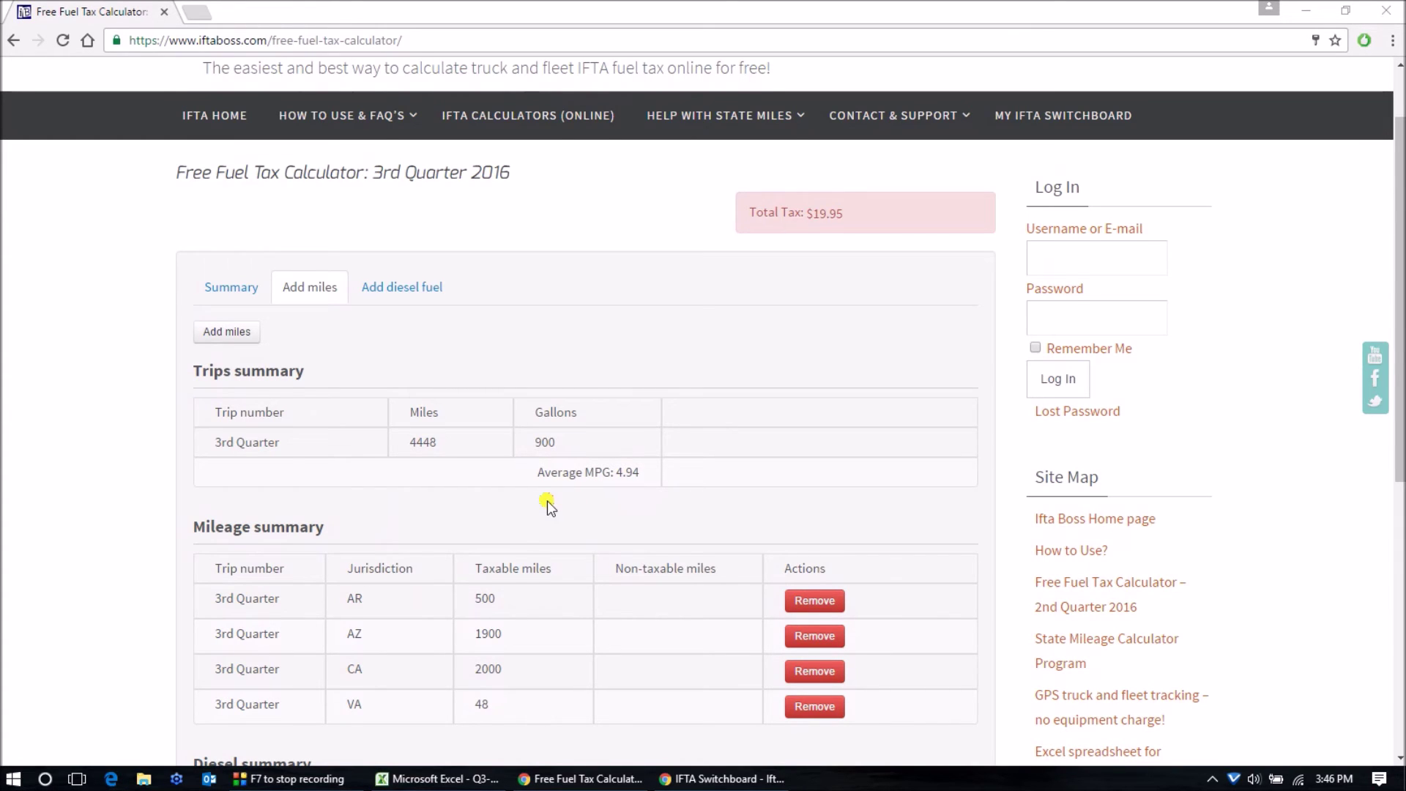
{"action": "scroll", "coordinate": [487, 570], "scroll_direction": "down", "scroll_amount": 4}
{"action": "scroll", "coordinate": [487, 569], "scroll_direction": "up", "scroll_amount": 5}
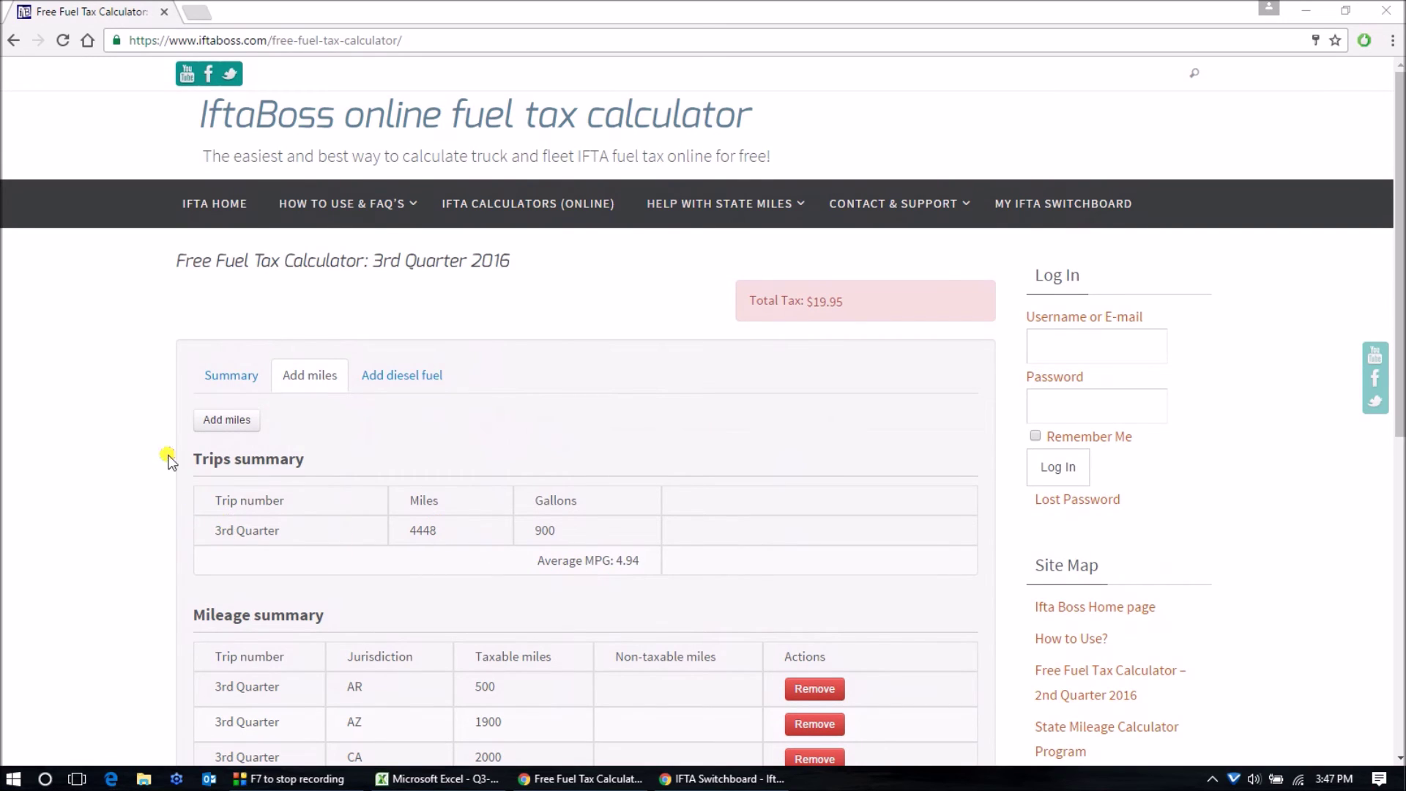
Add 1500 taxable miles for Connecticut, raising trip miles to 5948 and tax to $41.99.
{"action": "left_click", "coordinate": [223, 420]}
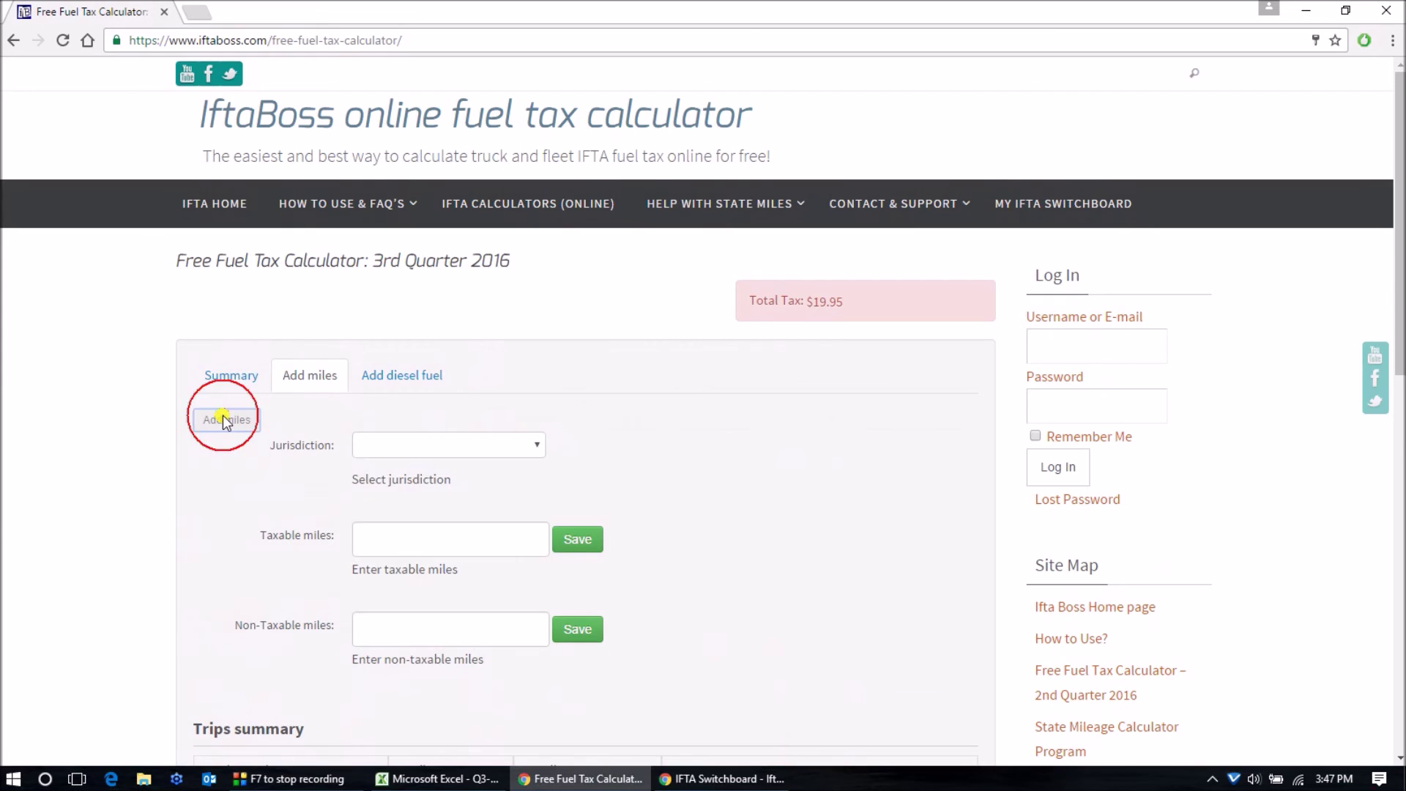
{"action": "left_click", "coordinate": [440, 444]}
{"action": "left_click", "coordinate": [414, 271]}
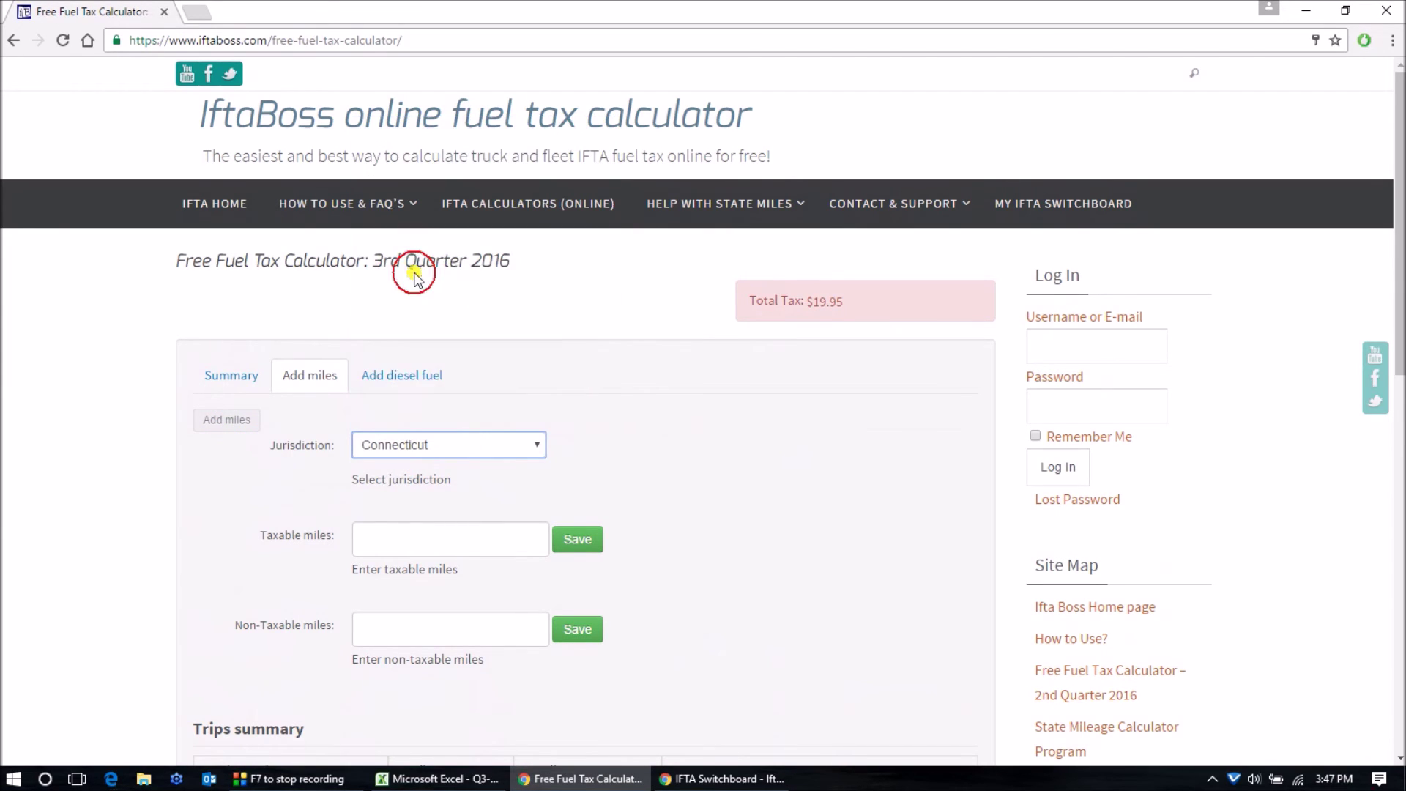
{"action": "left_click", "coordinate": [382, 533]}
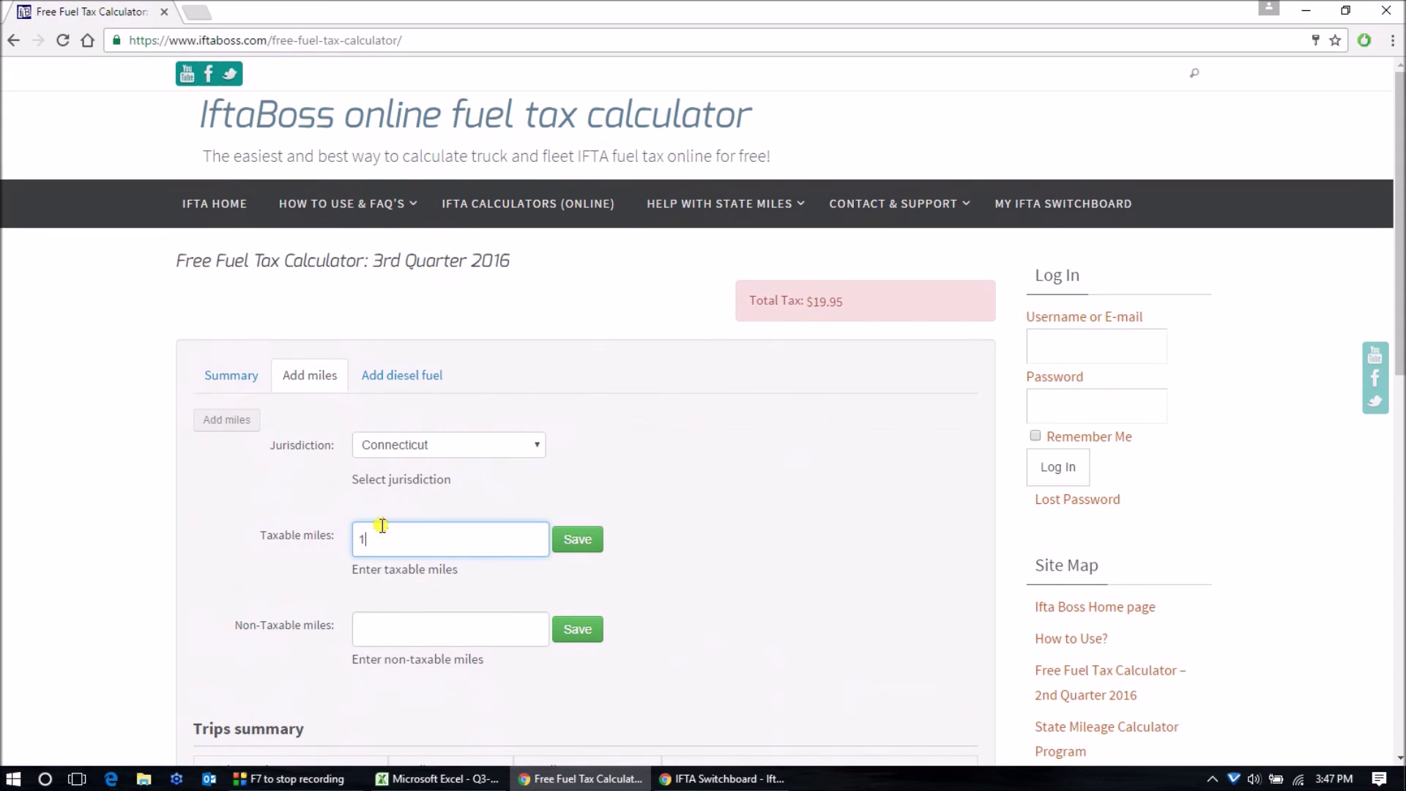
{"action": "type", "text": "1500"}
{"action": "left_click", "coordinate": [597, 539]}
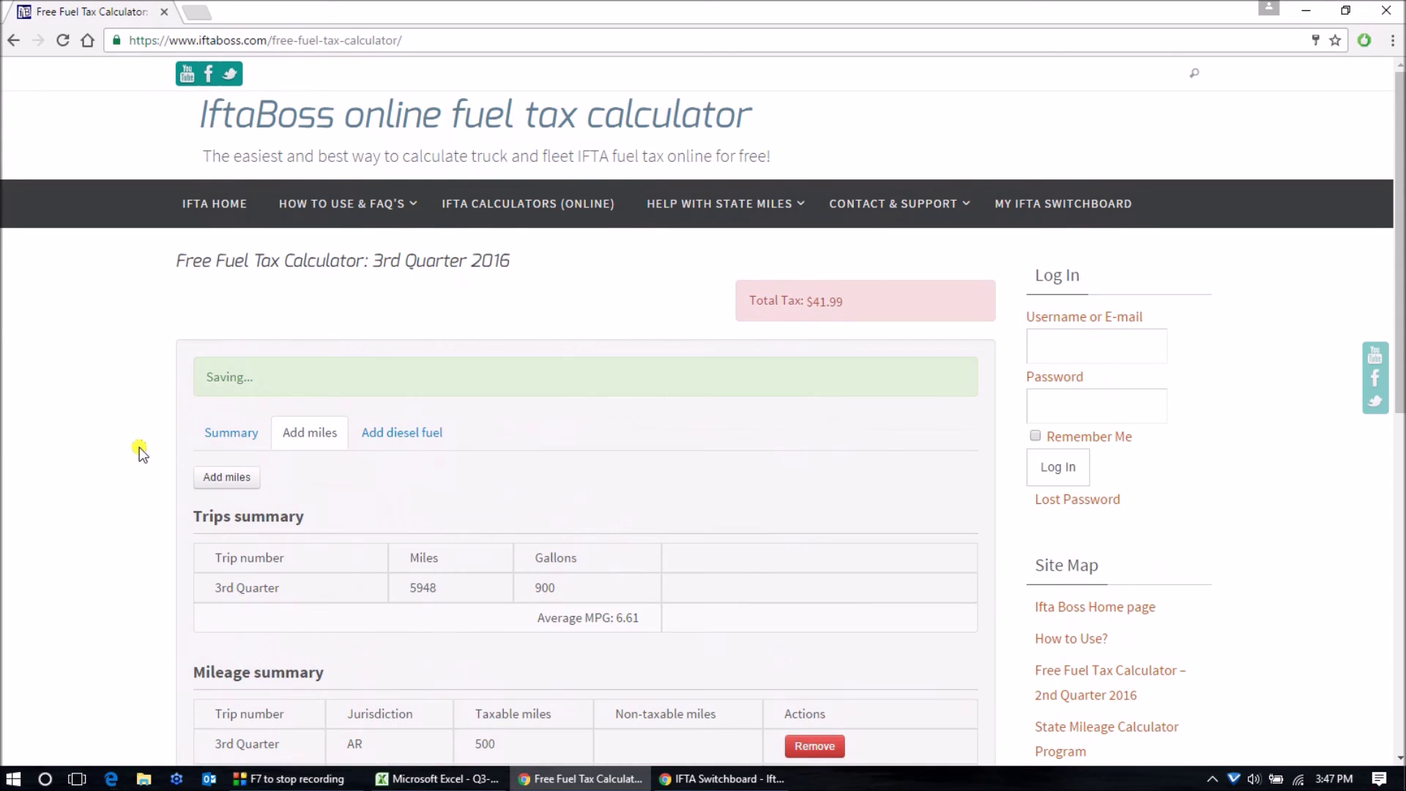
{"action": "scroll", "coordinate": [584, 496], "scroll_direction": "down", "scroll_amount": 3}
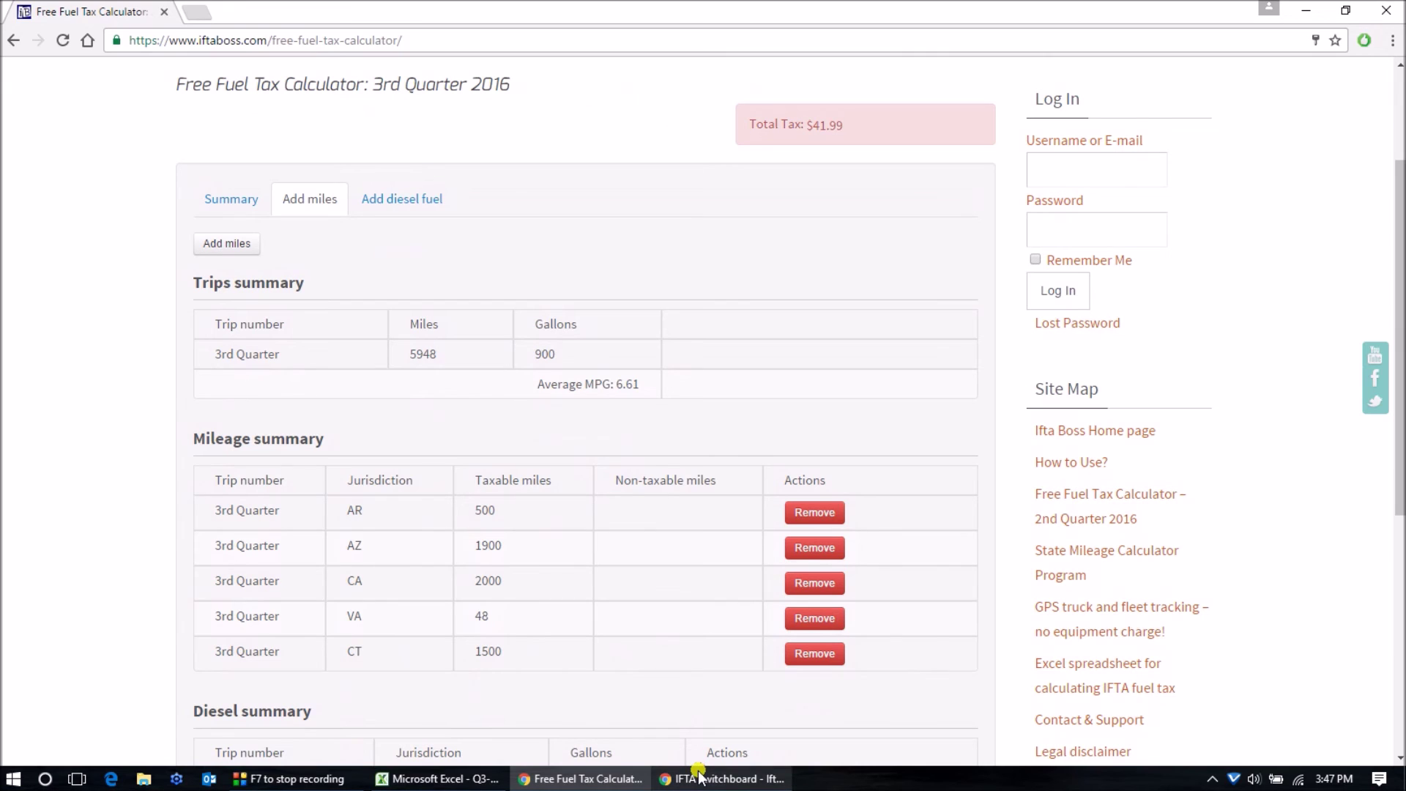
{"action": "left_click", "coordinate": [432, 776]}
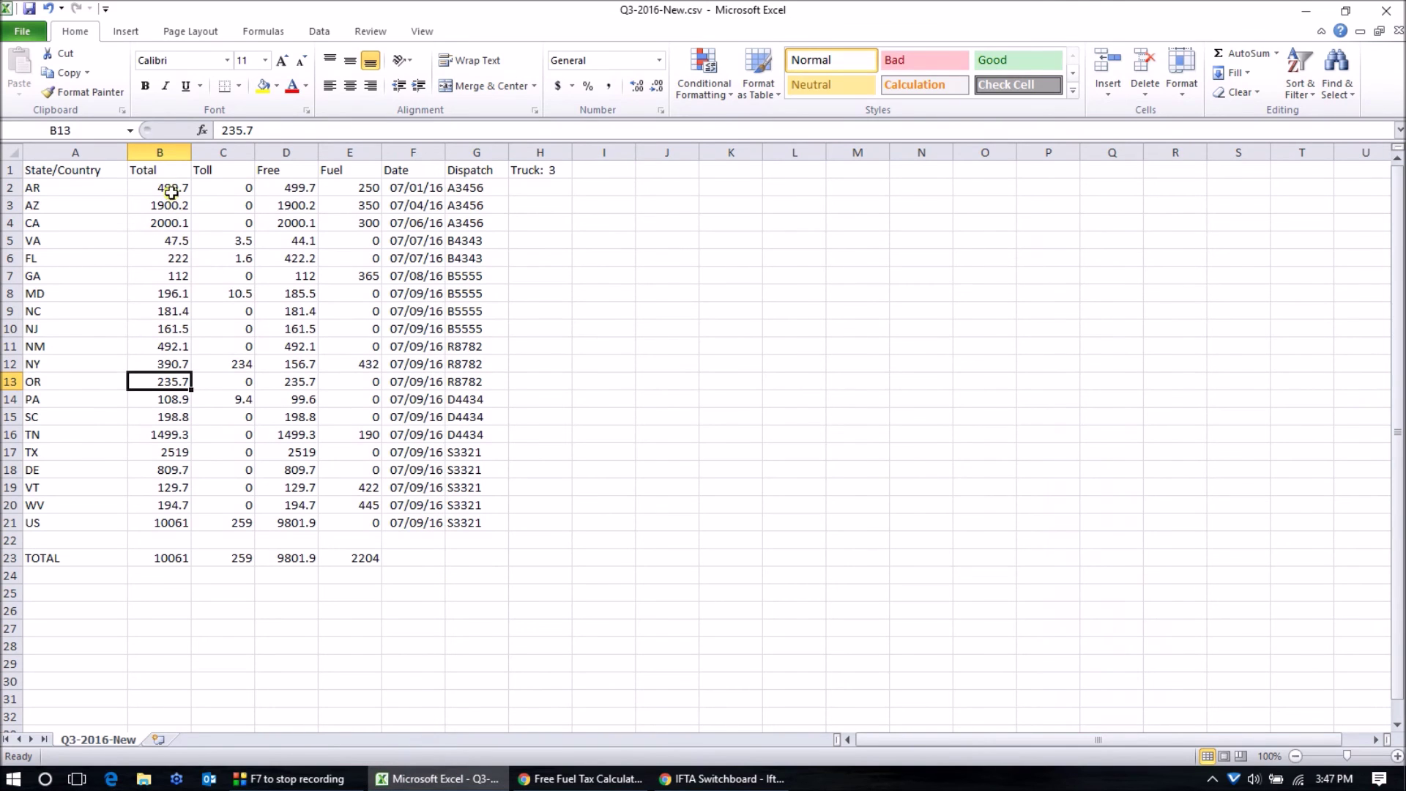
Select B2:B20 in Q3-2016-New.csv to check the state mileage total of 11899.1.
{"action": "left_click_drag", "start_coordinate": [172, 192], "coordinate": [183, 506]}
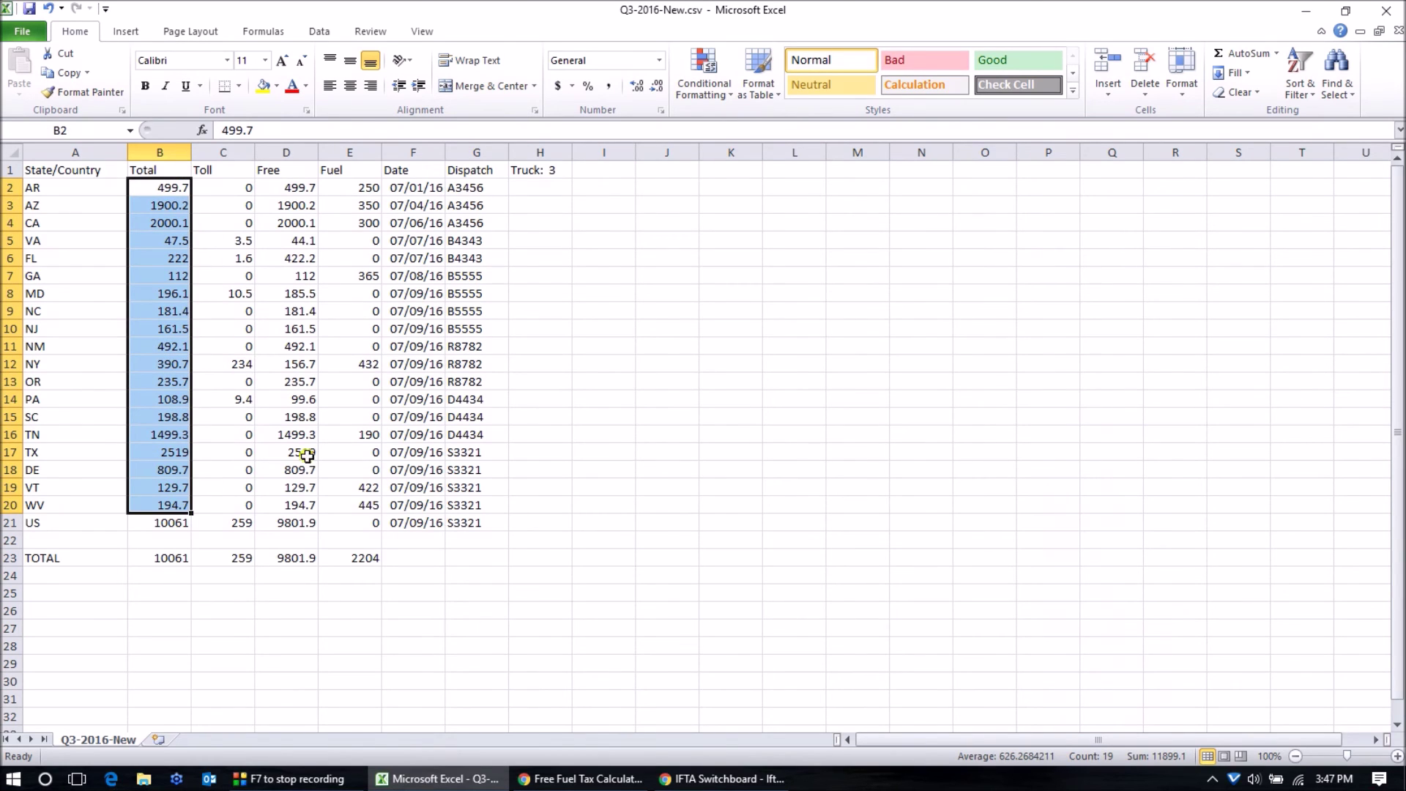
{"action": "left_click", "coordinate": [287, 188]}
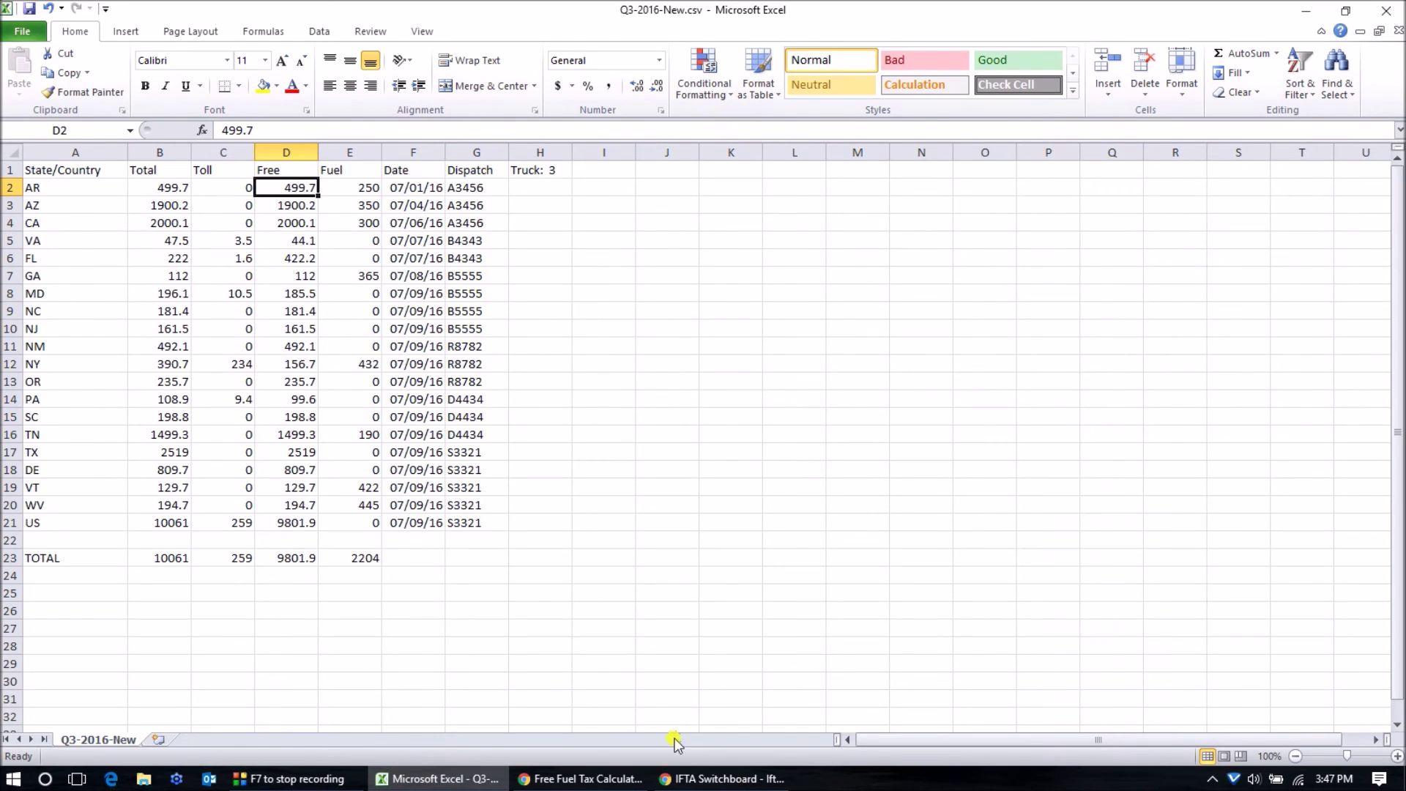
Fill the CSV upload form with CoPilot format, year 2016, quarter 3, truck 1 and trip '3rd Q'.
{"action": "left_click", "coordinate": [706, 778]}
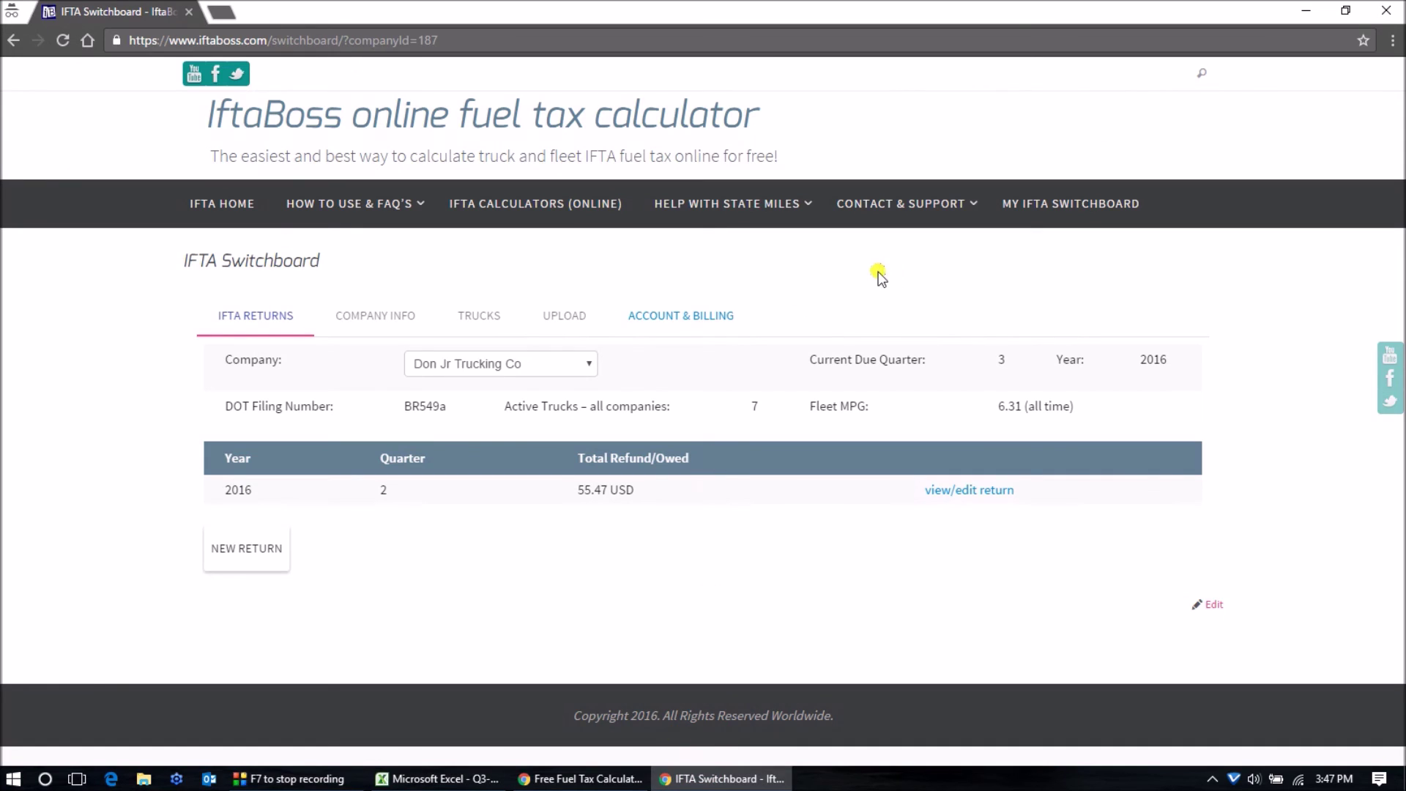
{"action": "left_click", "coordinate": [559, 322]}
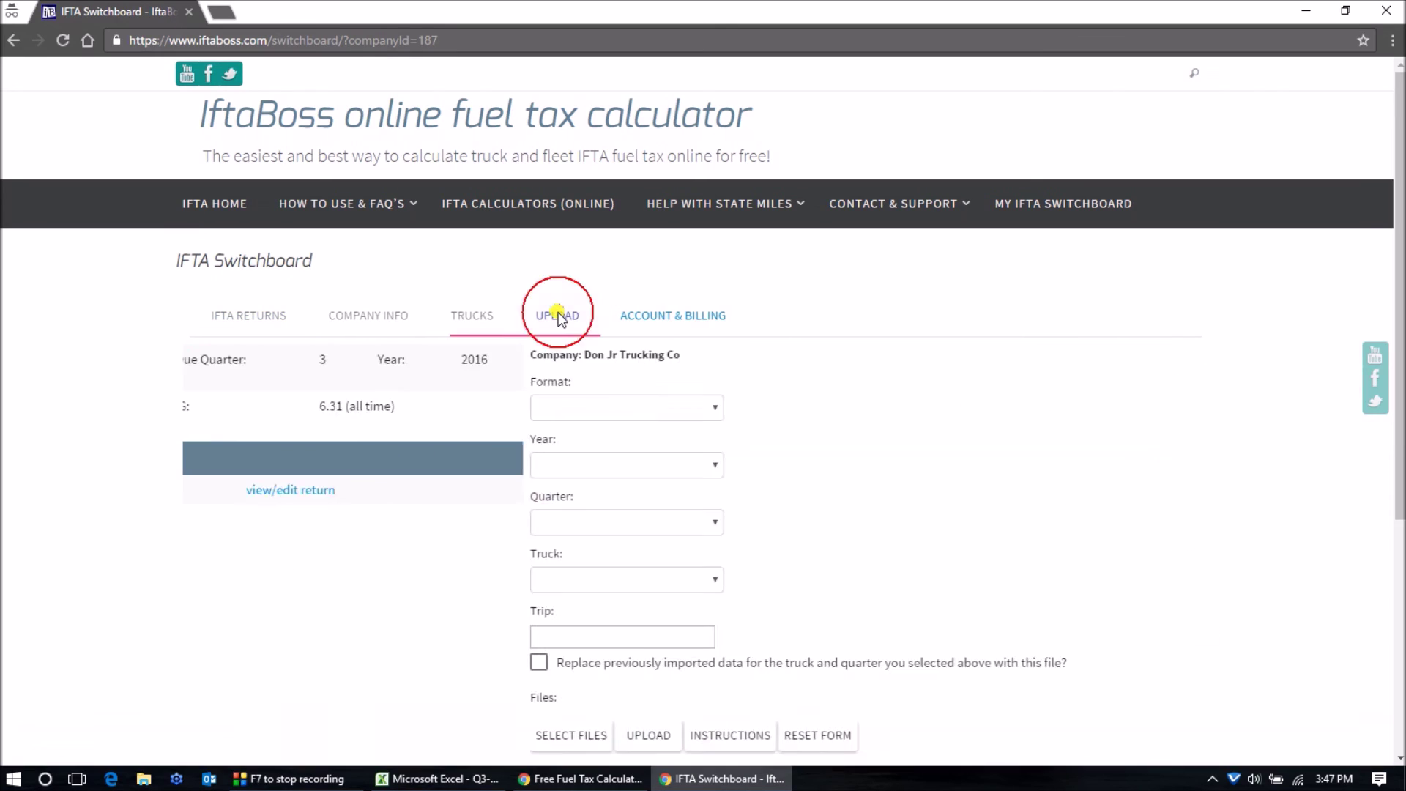
{"action": "left_click", "coordinate": [377, 410]}
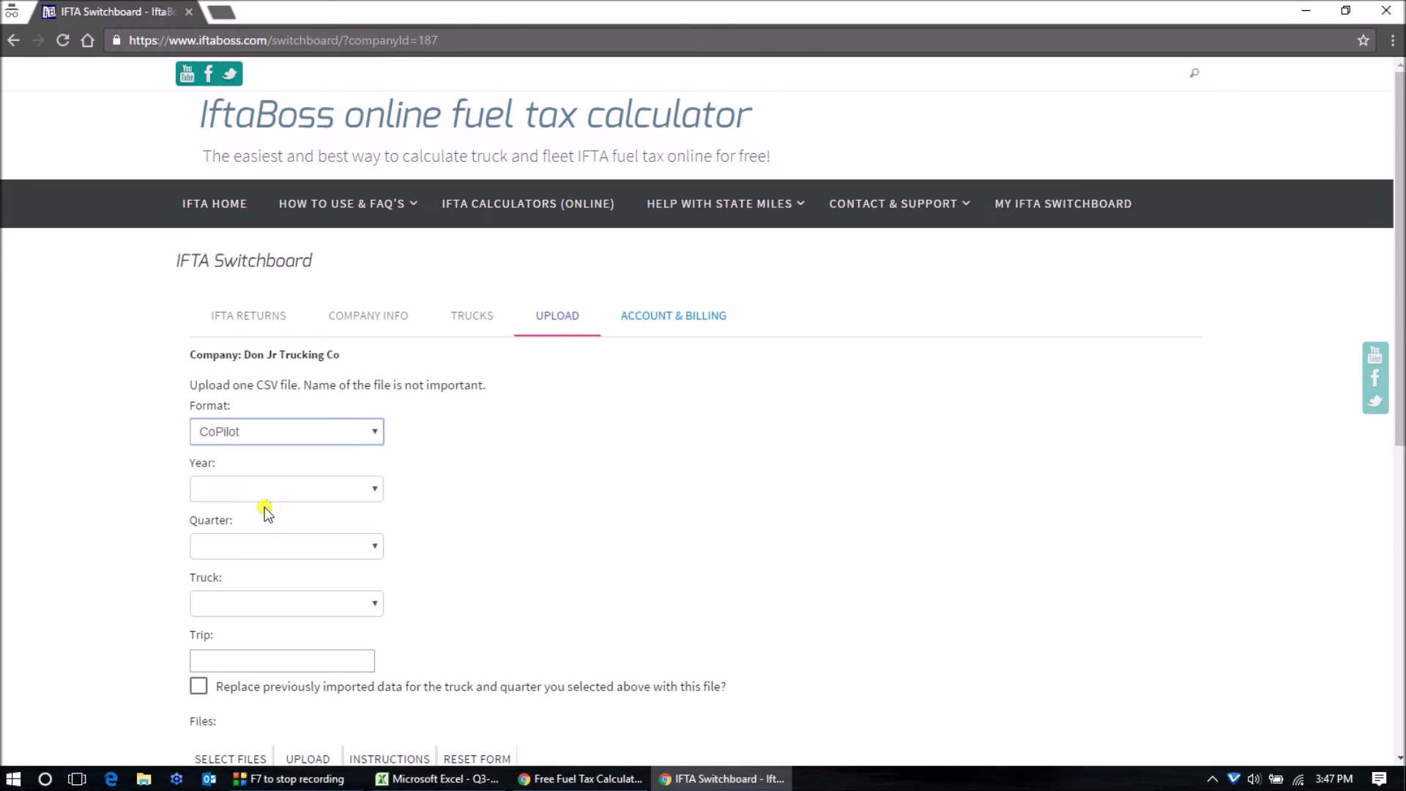
{"action": "left_click", "coordinate": [263, 495]}
{"action": "left_click", "coordinate": [231, 556]}
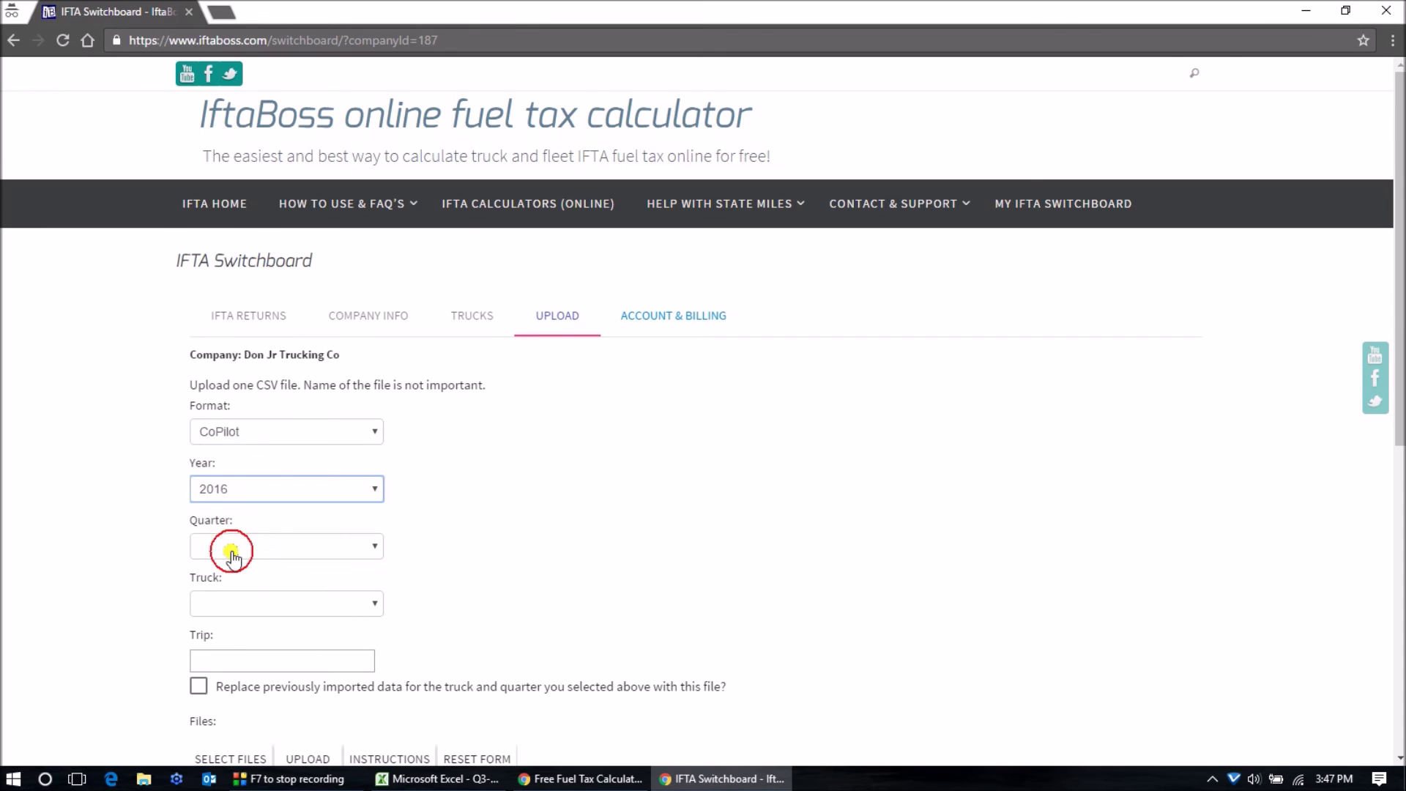
{"action": "left_click", "coordinate": [234, 556]}
{"action": "left_click", "coordinate": [218, 613]}
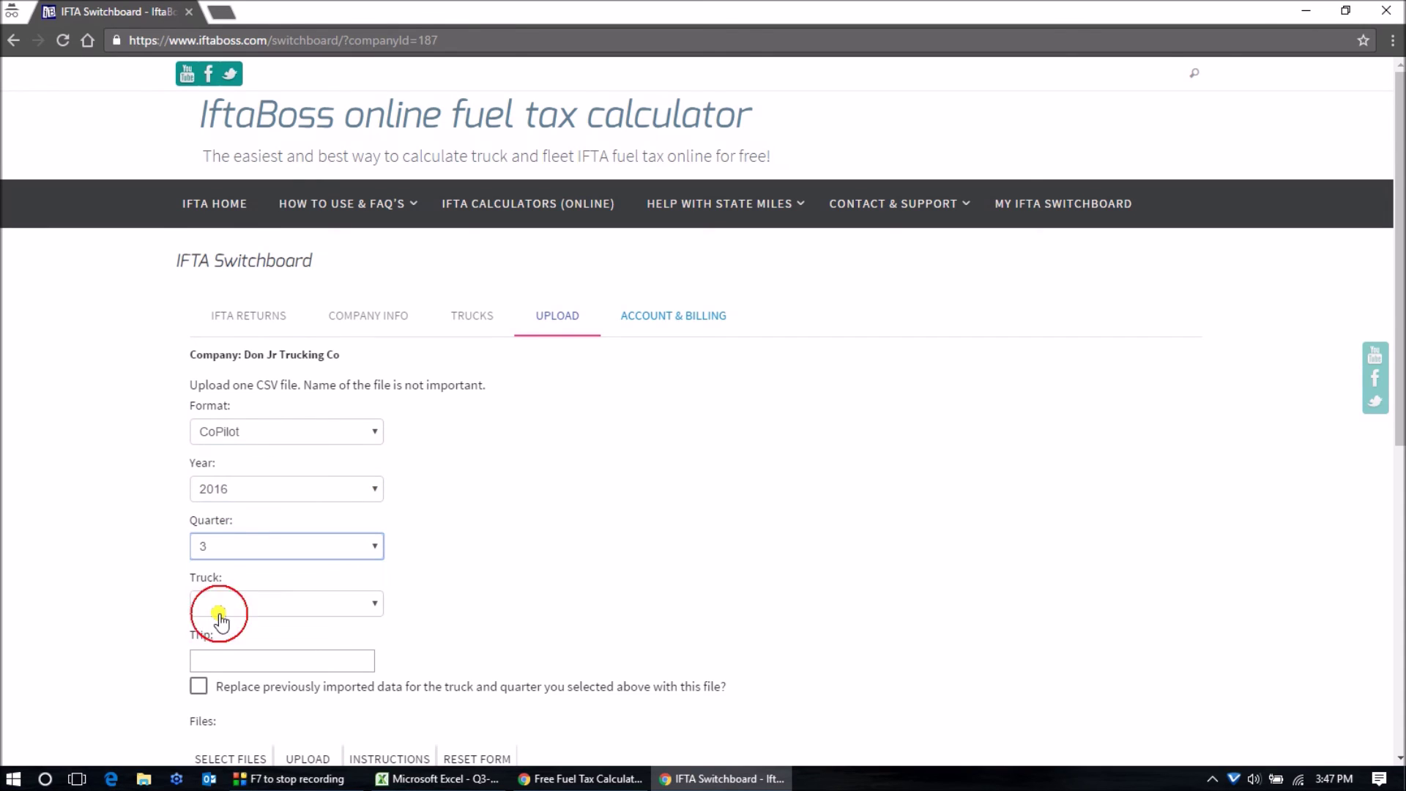
{"action": "left_click", "coordinate": [219, 615]}
{"action": "left_click", "coordinate": [218, 644]}
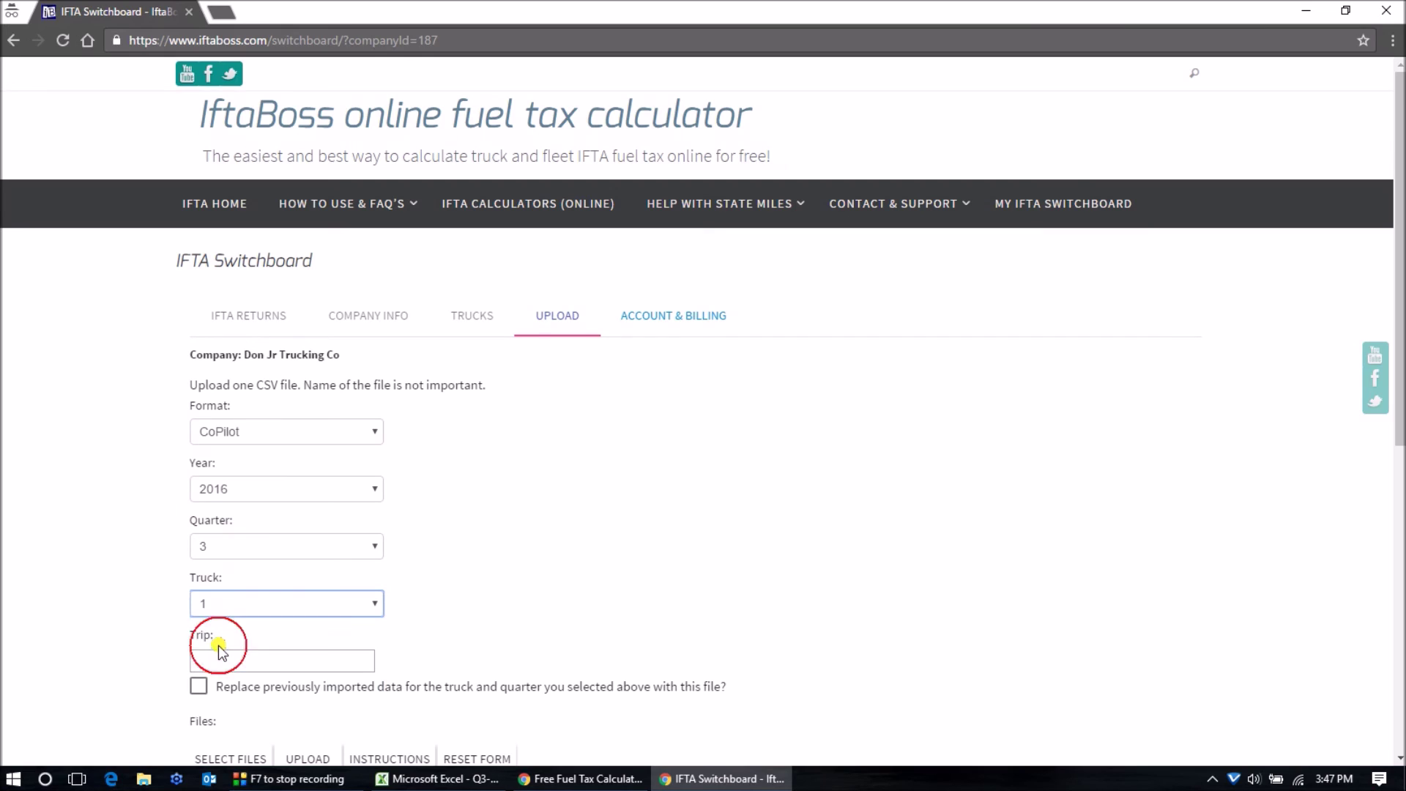
{"action": "left_click", "coordinate": [218, 656]}
{"action": "scroll", "coordinate": [77, 571], "scroll_direction": "down", "scroll_amount": 3}
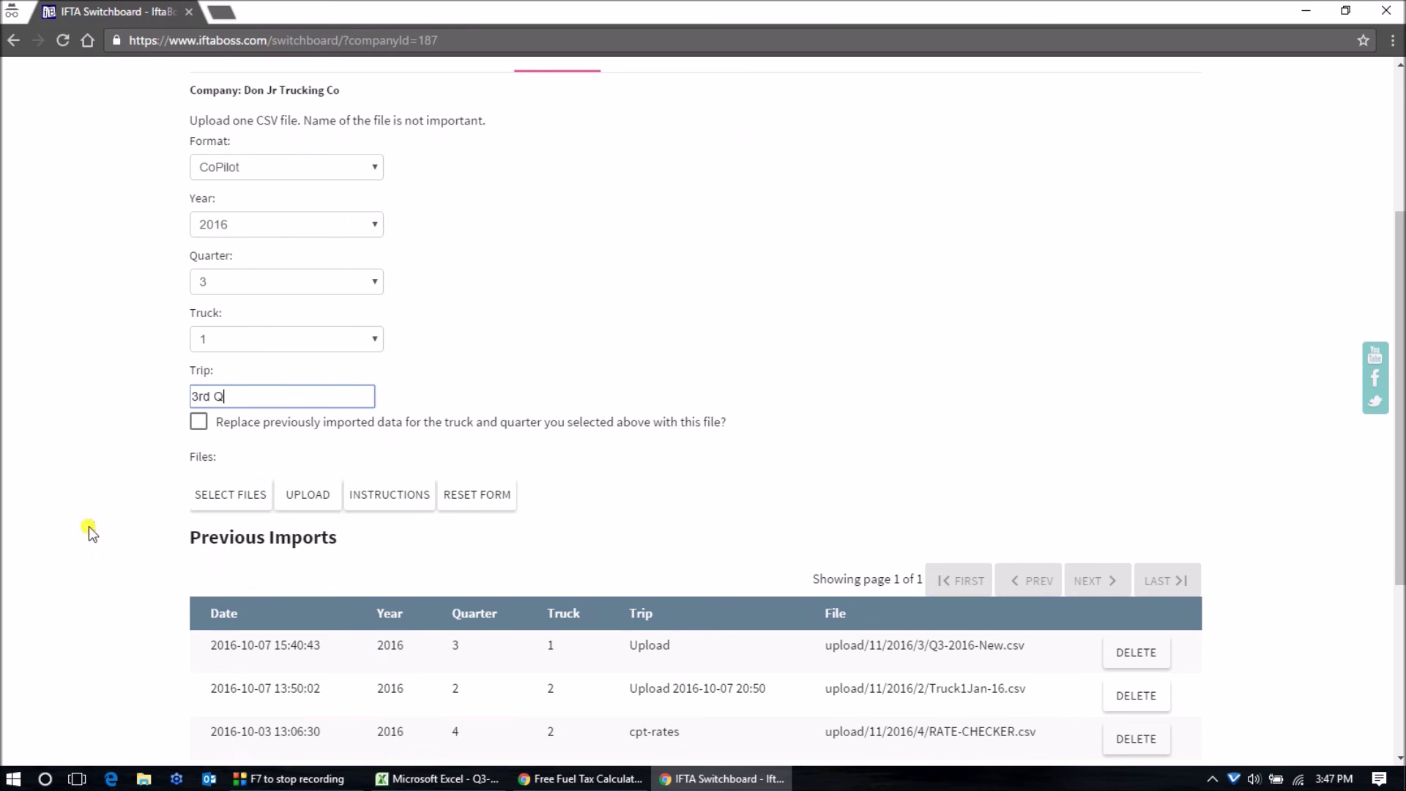
Upload Q3-2016-New.csv and return to the IFTA returns list showing the 2016 Q3 return.
{"action": "left_click", "coordinate": [221, 485]}
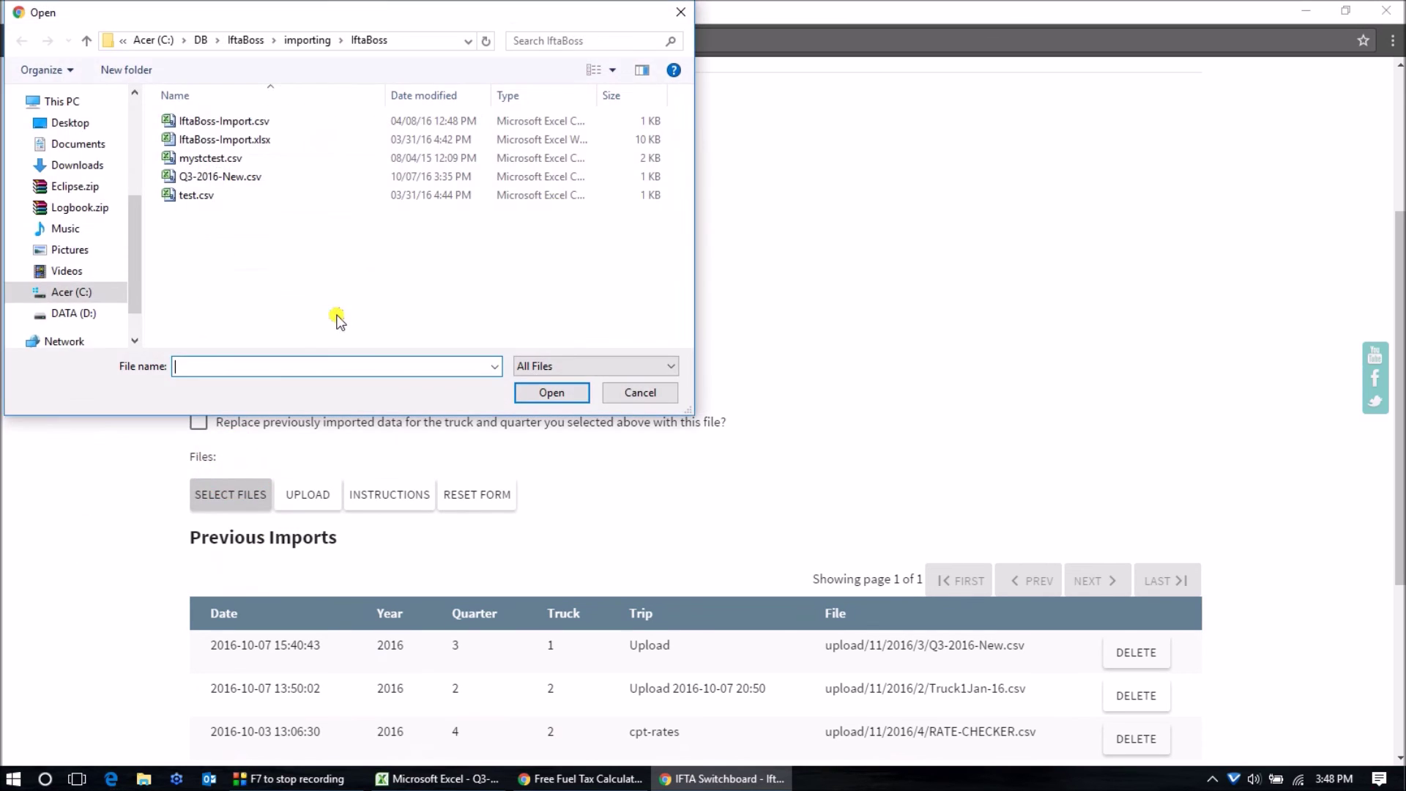
{"action": "left_click", "coordinate": [222, 178]}
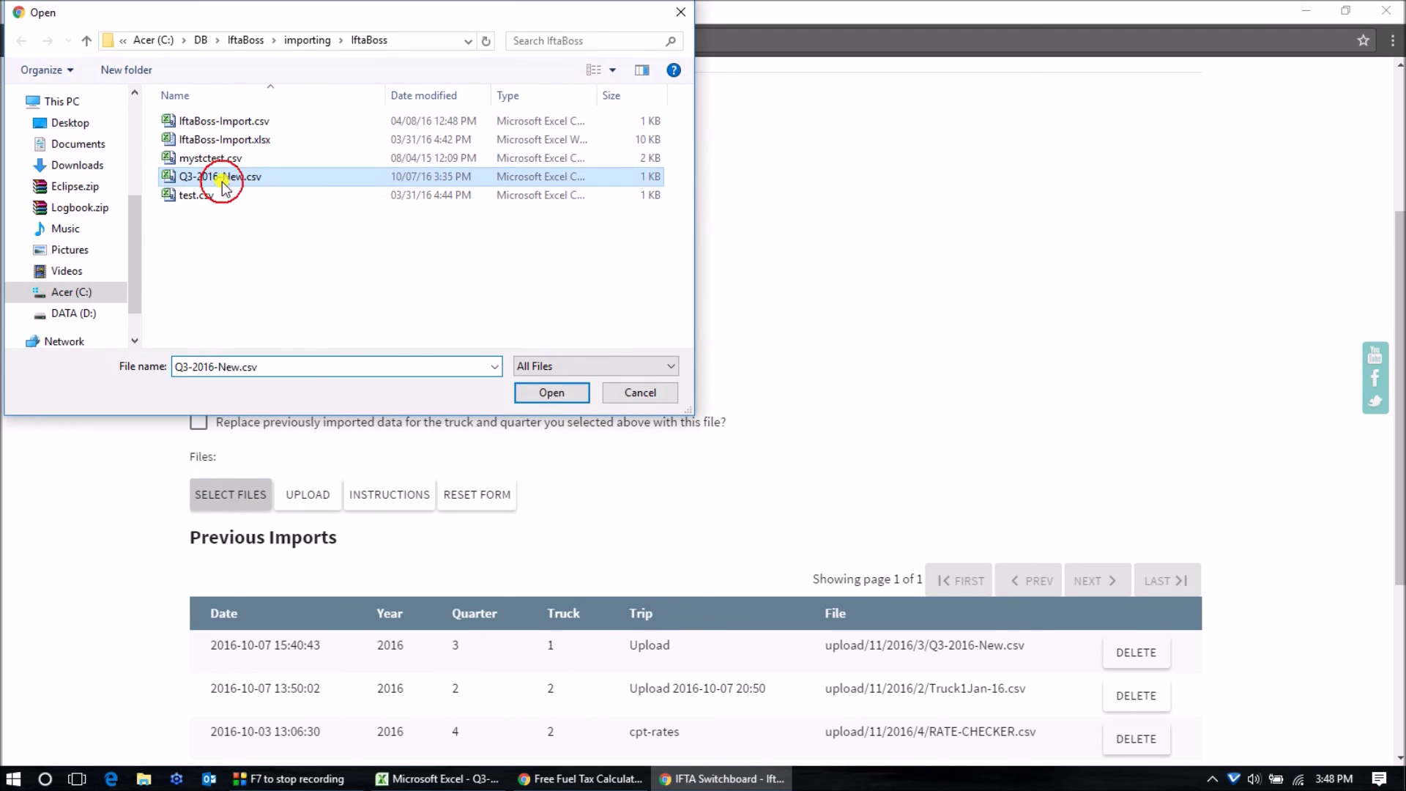
{"action": "left_click", "coordinate": [551, 393]}
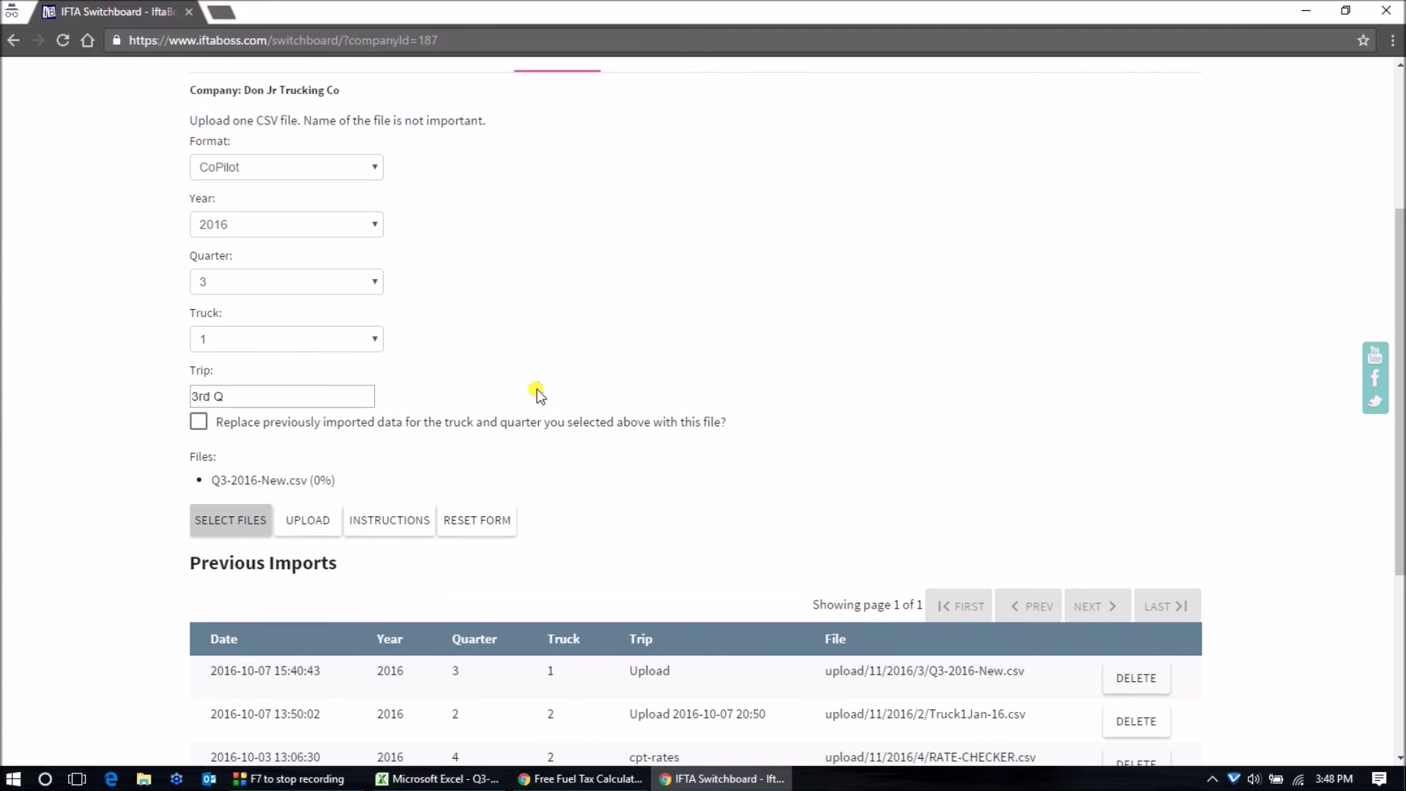
{"action": "left_click", "coordinate": [308, 522]}
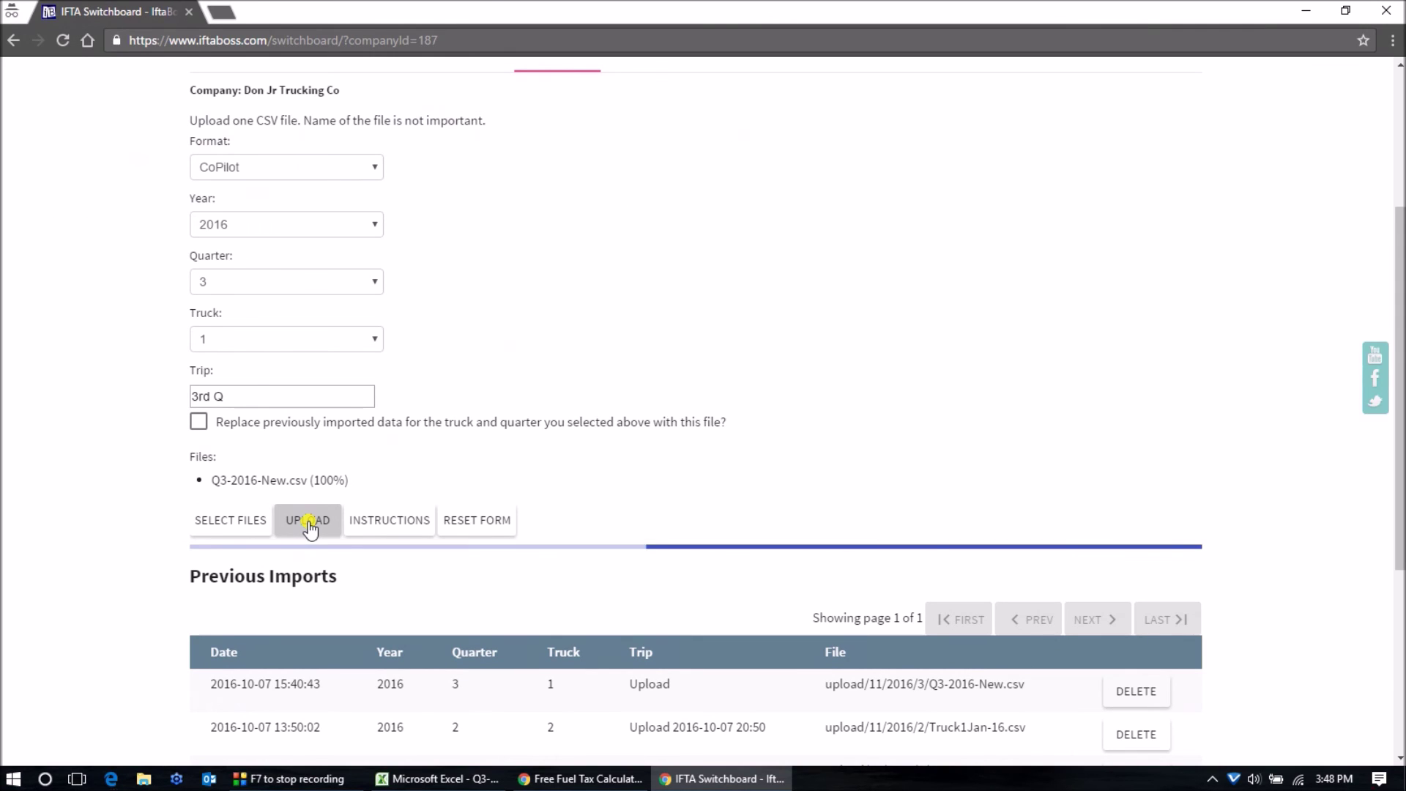
{"action": "scroll", "coordinate": [574, 503], "scroll_direction": "up", "scroll_amount": 4}
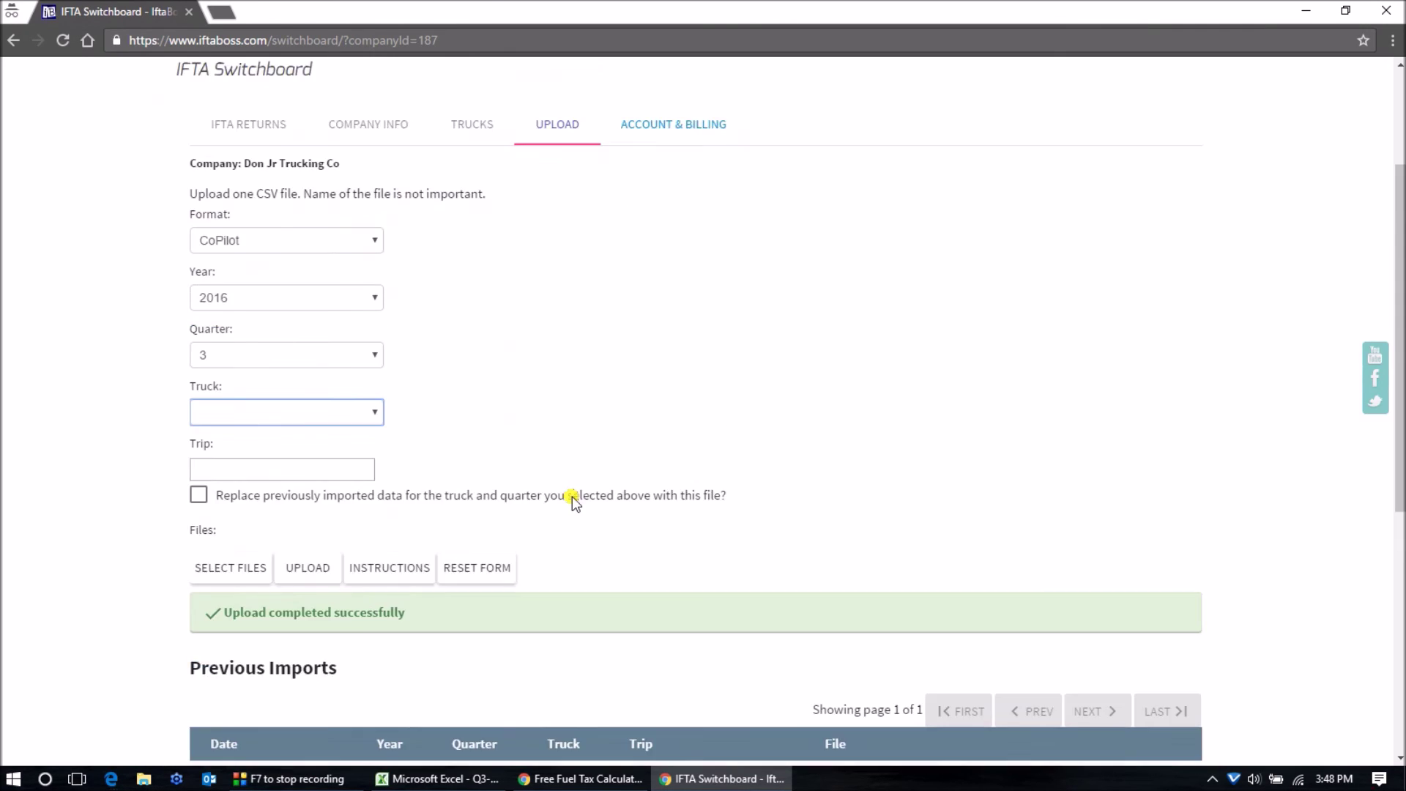
{"action": "left_click", "coordinate": [252, 316]}
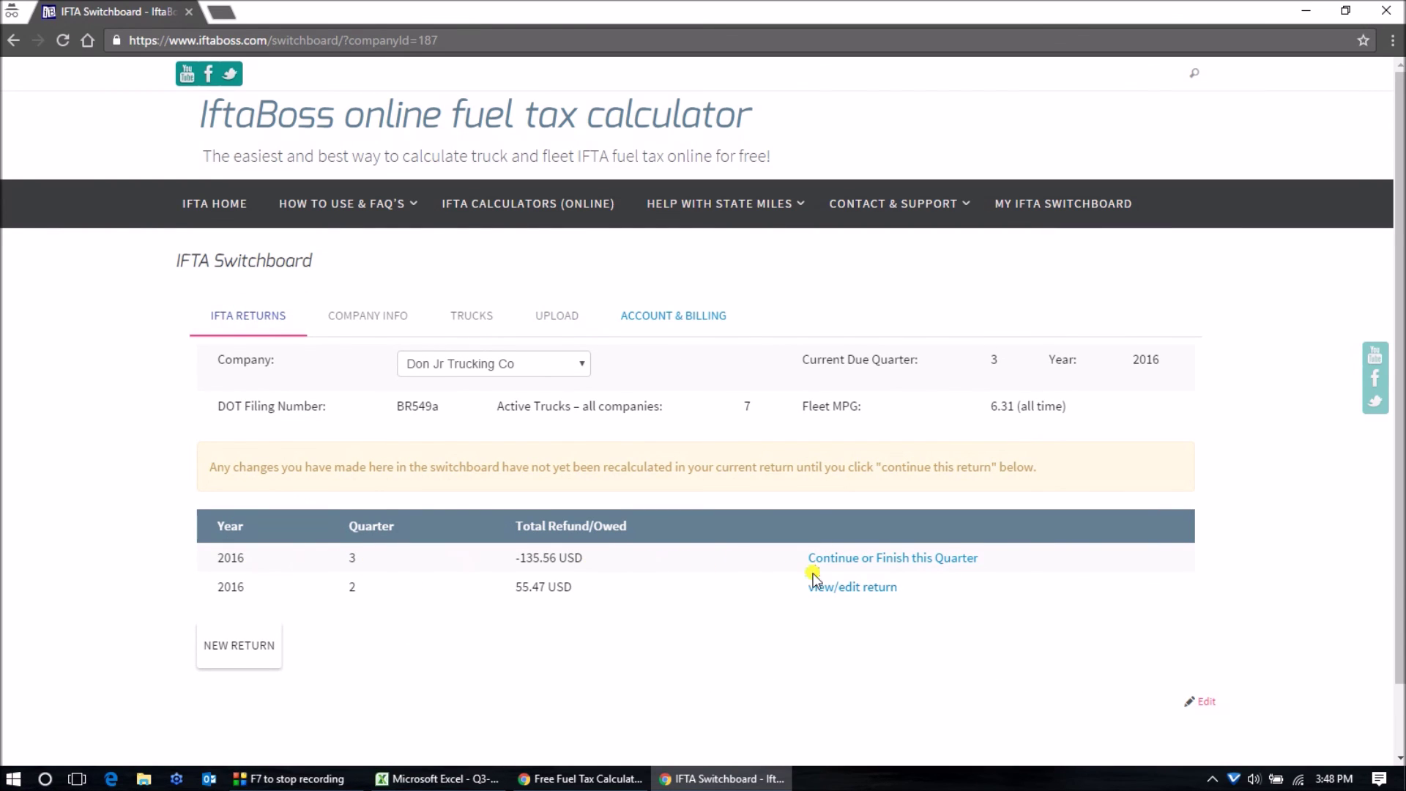
Open the 2016 Q3 return, review its 11,899 miles and -135.56 USD tax, and open the Final Report.
{"action": "left_click", "coordinate": [842, 558]}
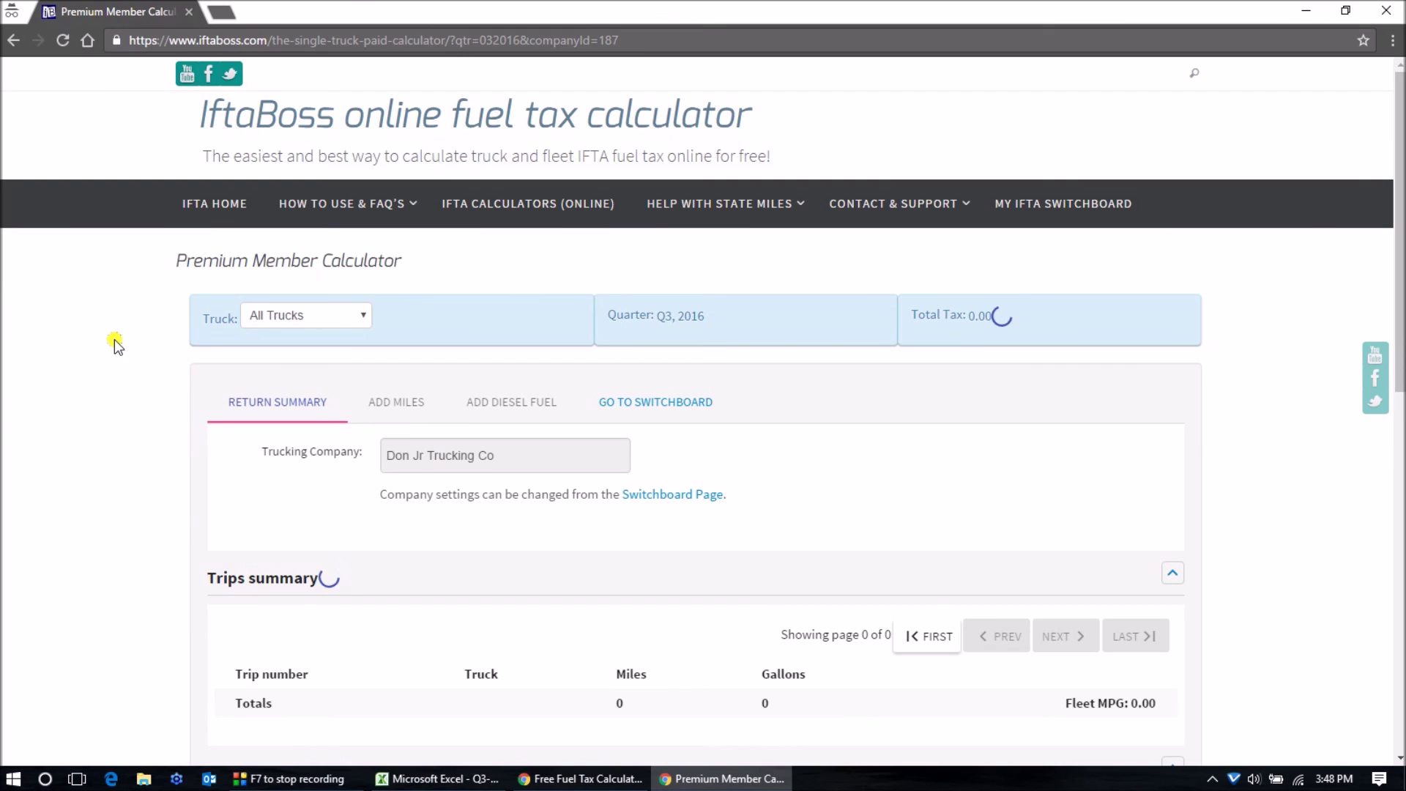
{"action": "scroll", "coordinate": [114, 341], "scroll_direction": "down", "scroll_amount": 1}
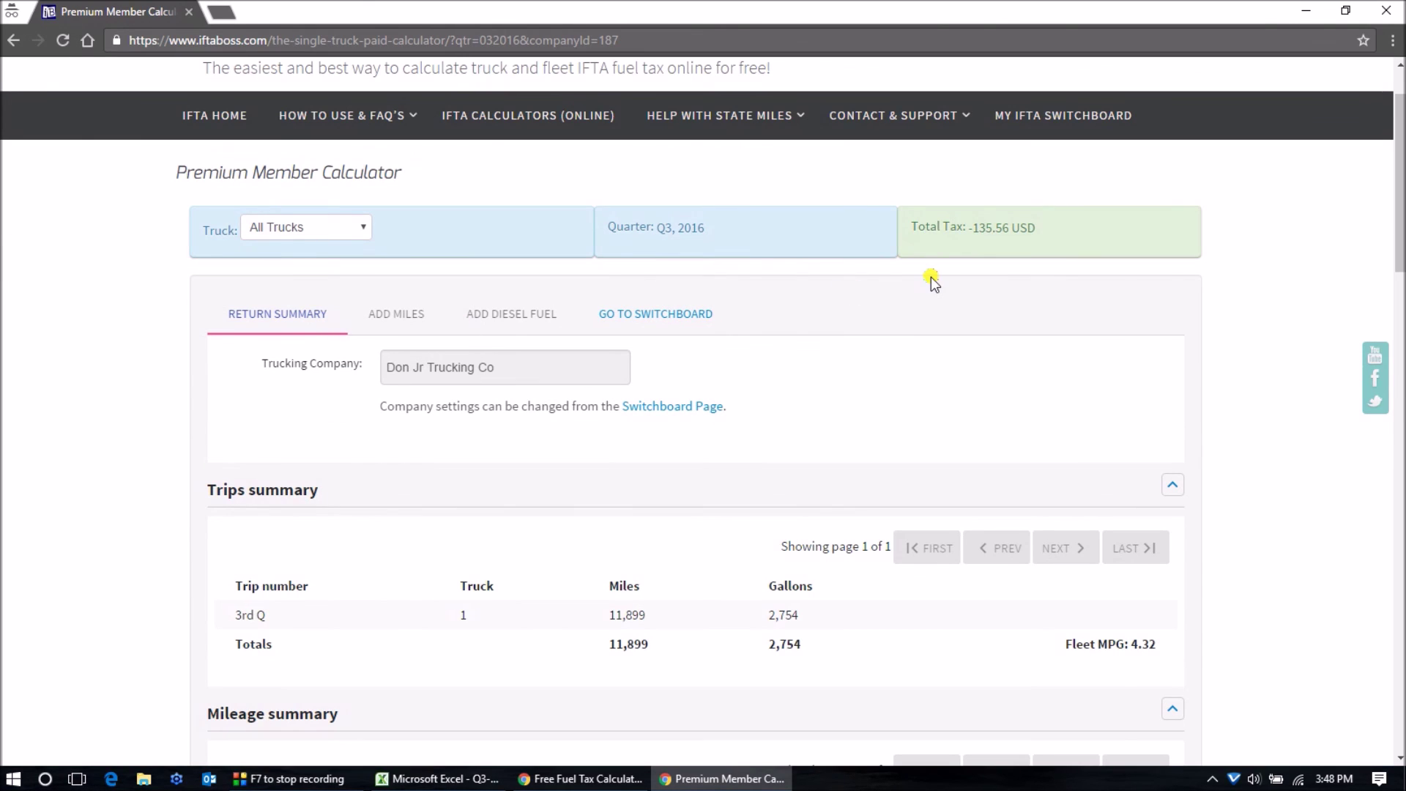
{"action": "scroll", "coordinate": [449, 433], "scroll_direction": "down", "scroll_amount": 8}
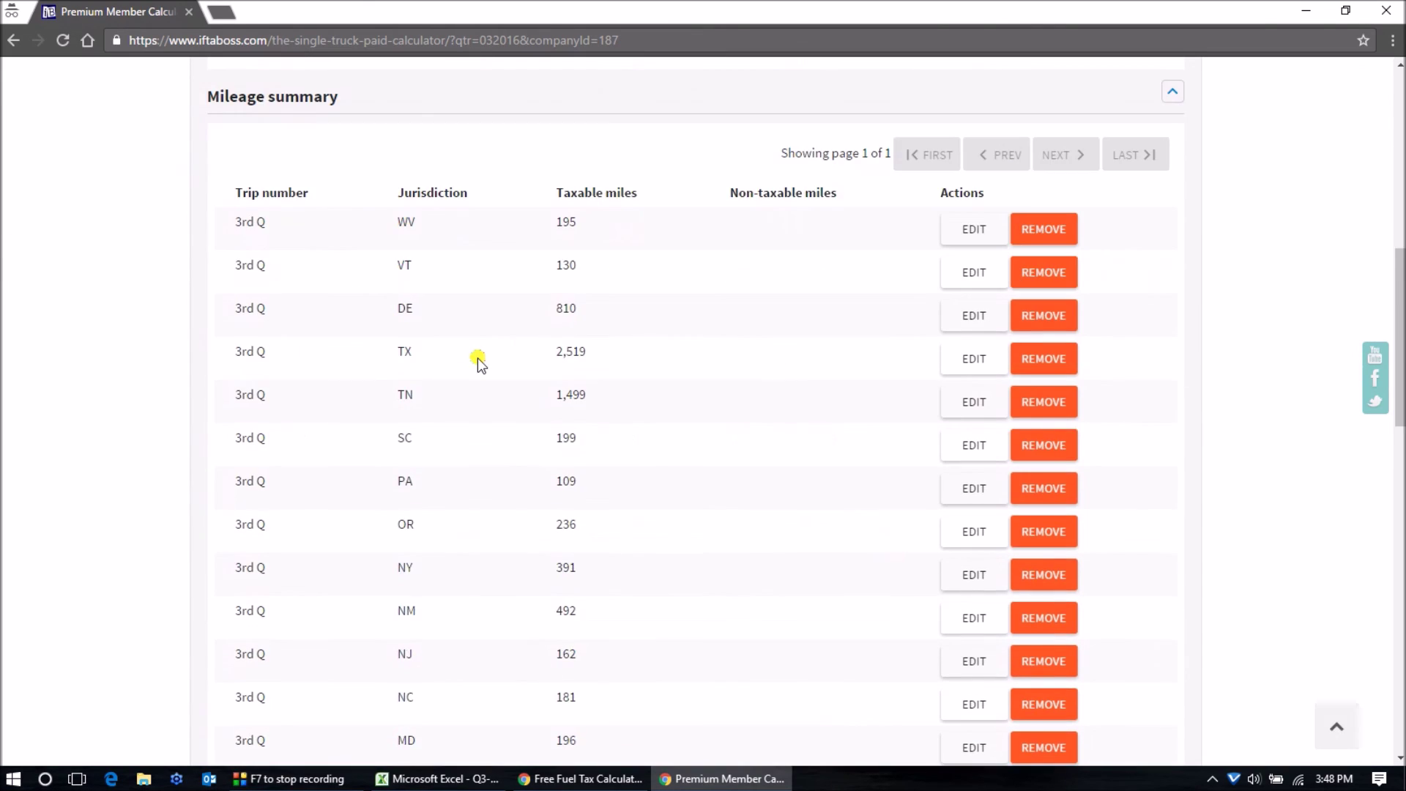
{"action": "scroll", "coordinate": [478, 353], "scroll_direction": "down", "scroll_amount": 10}
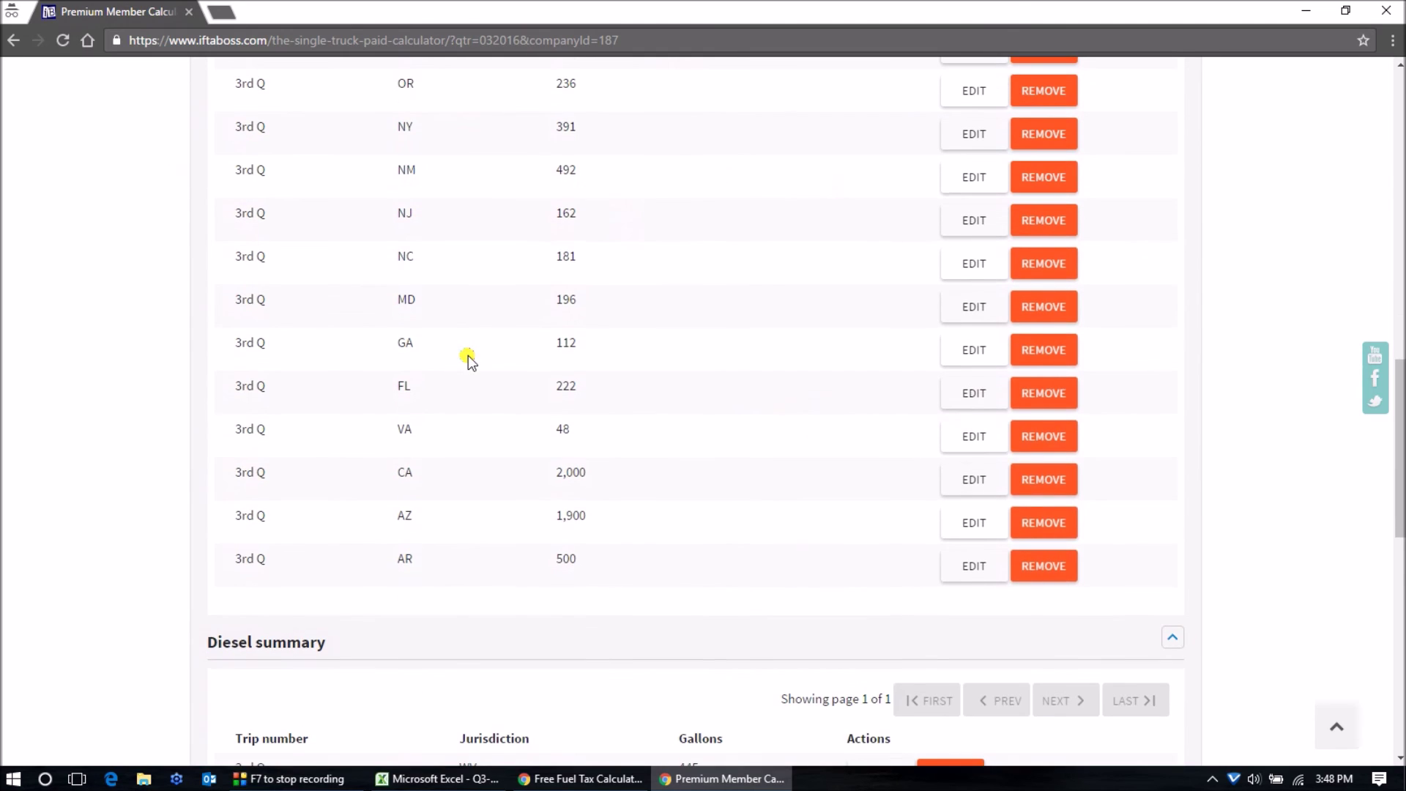
{"action": "scroll", "coordinate": [467, 360], "scroll_direction": "down", "scroll_amount": 7}
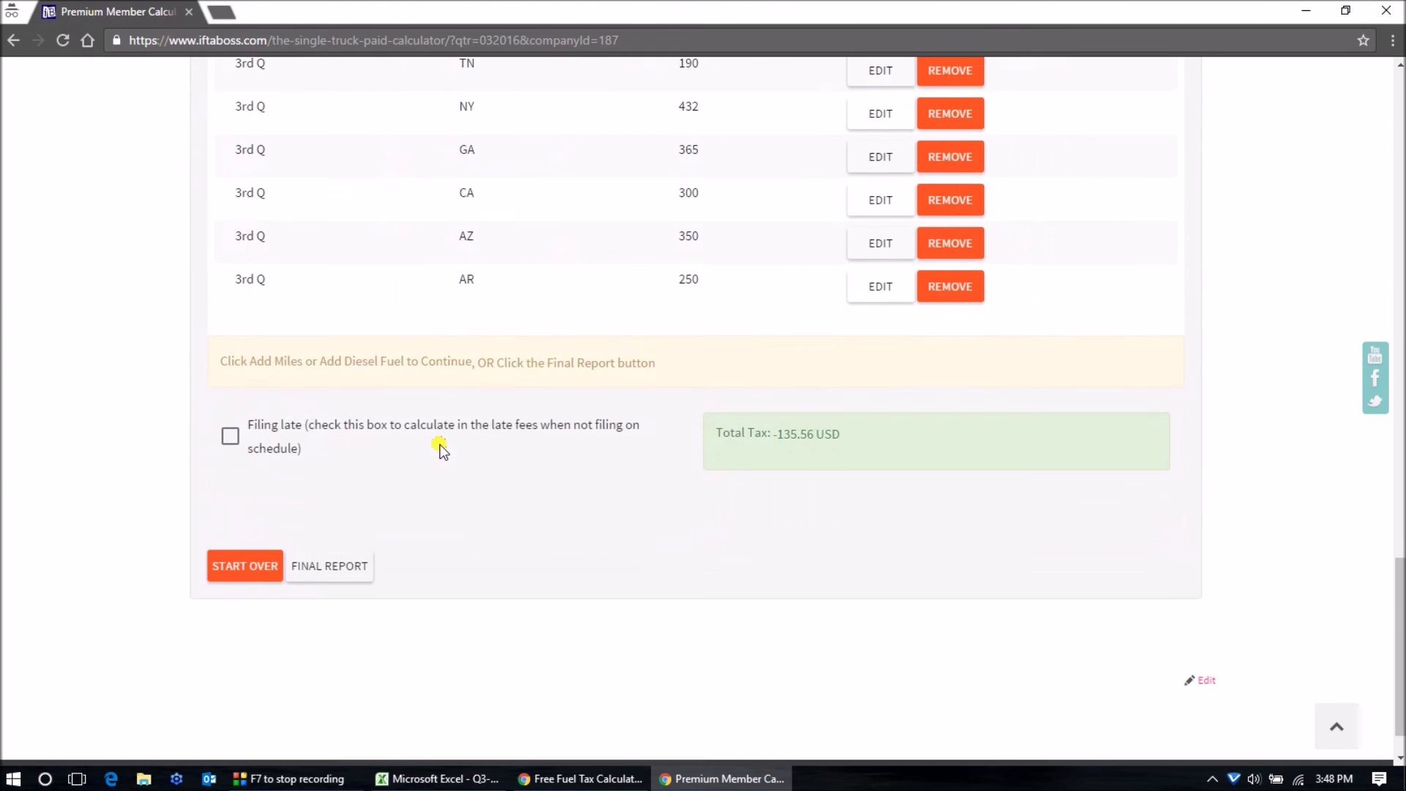
{"action": "left_click", "coordinate": [333, 582]}
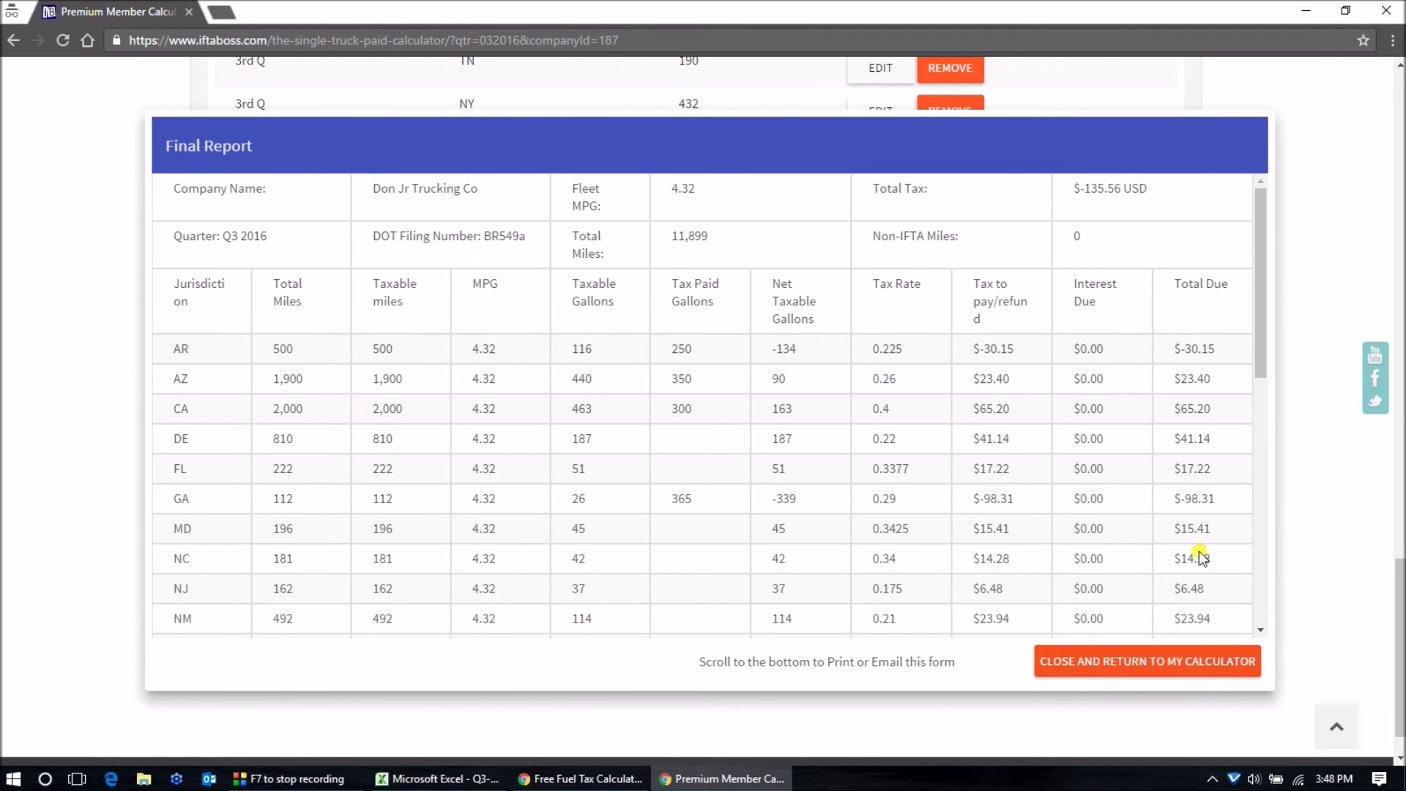
Go to the Final Report's print and email options and accept the terms and conditions.
{"action": "left_click", "coordinate": [1256, 604]}
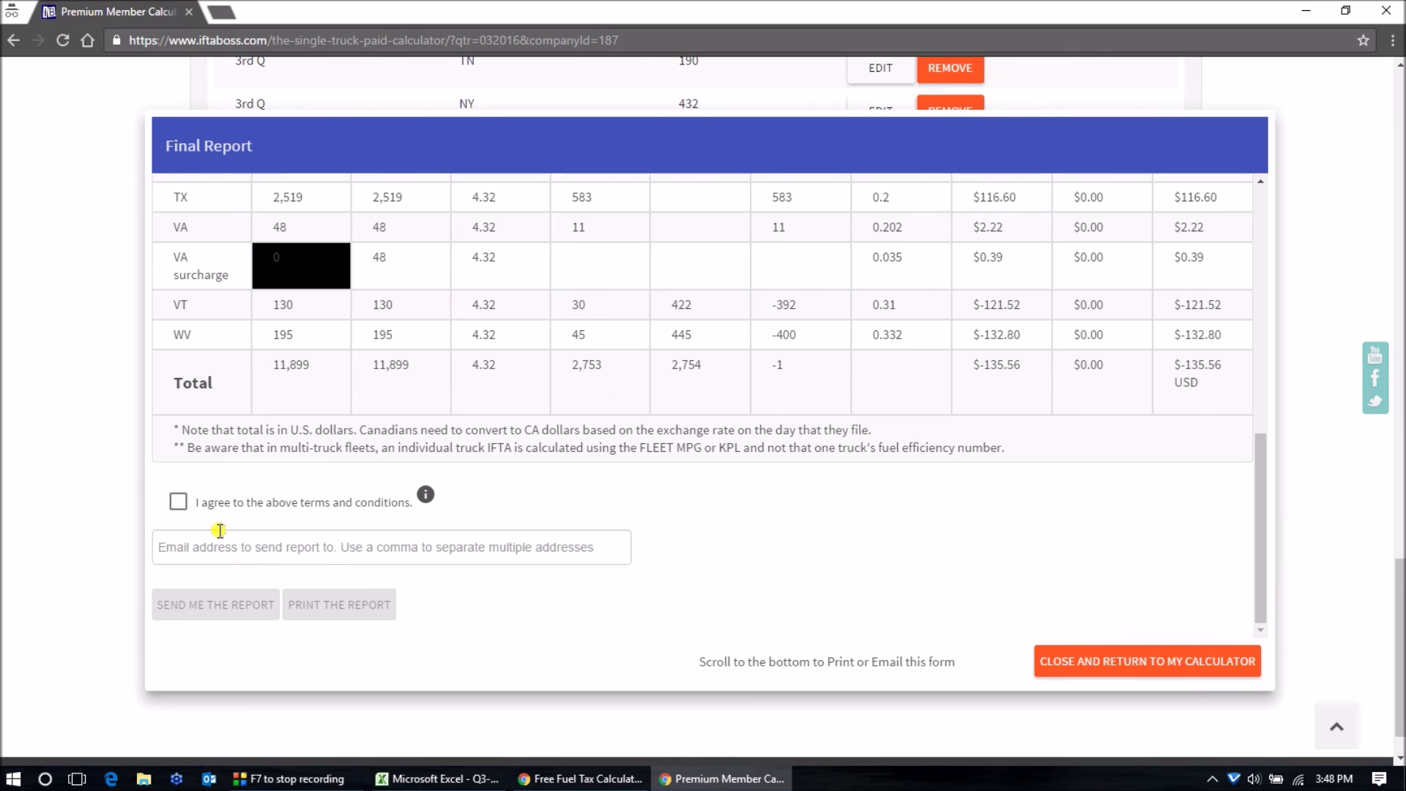
{"action": "left_click", "coordinate": [178, 501]}
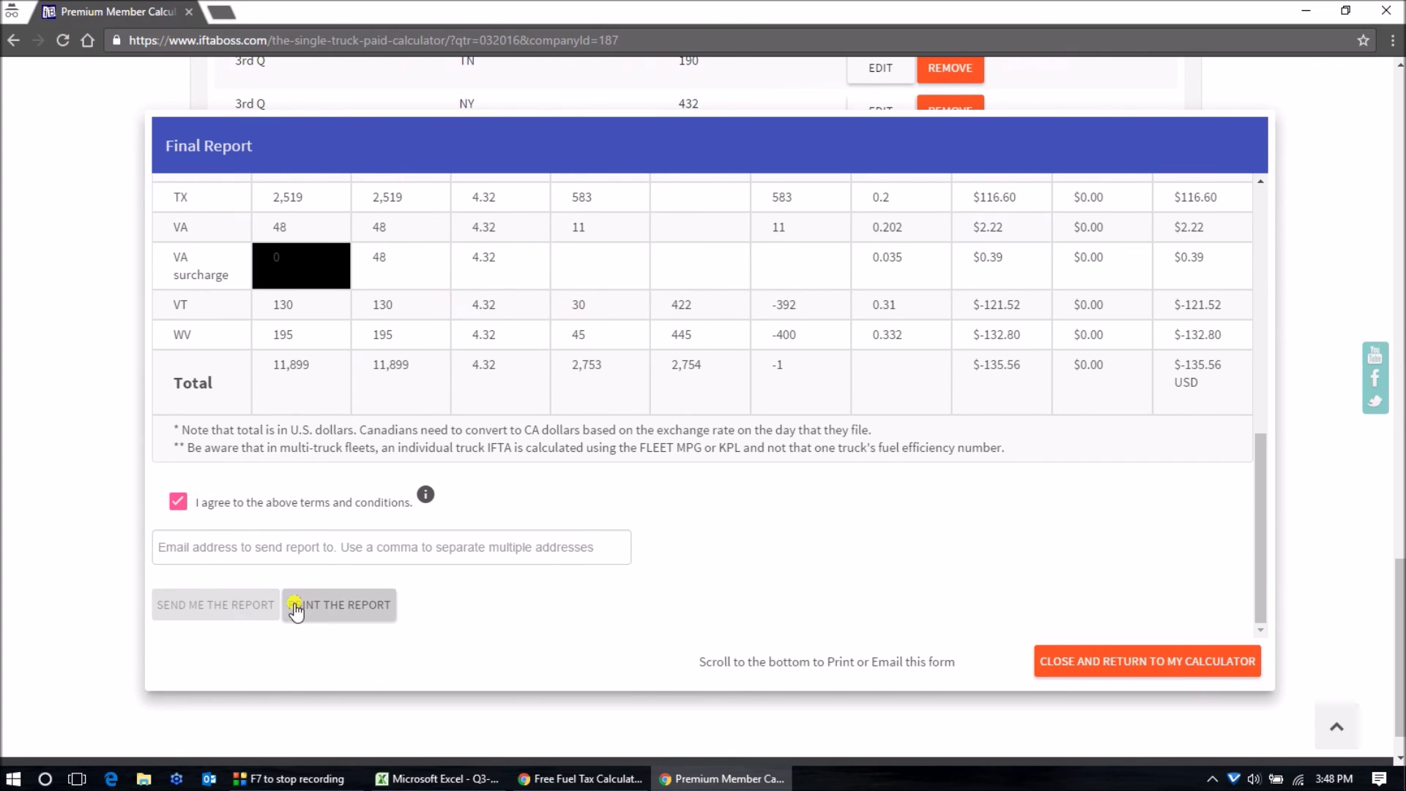